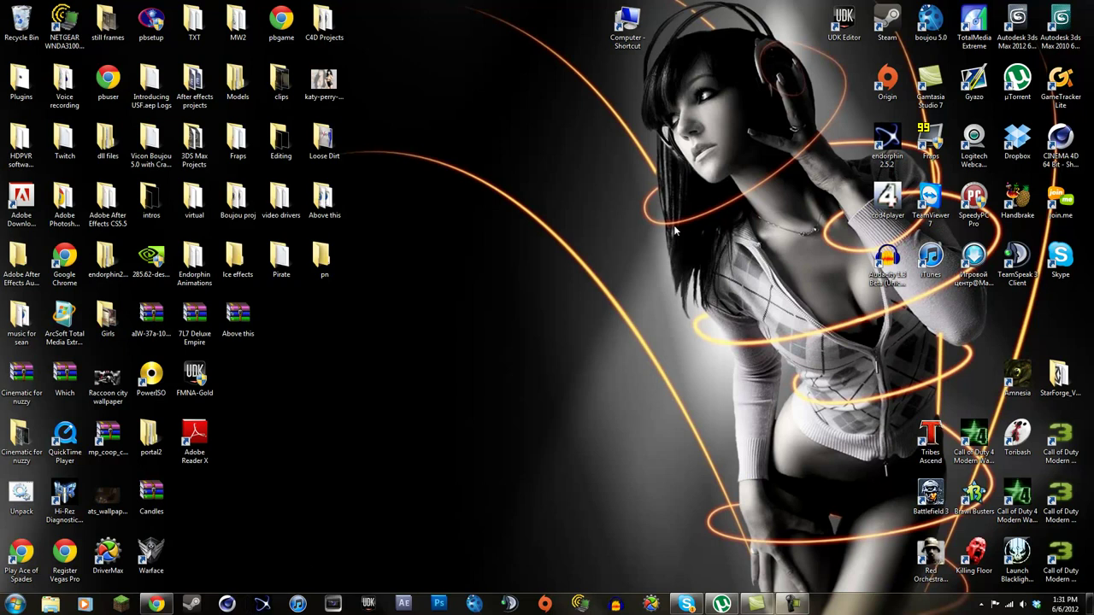
Step: Launch endorphin, dismiss the welcome dialog and delete the default character Character01 from the scene
click(262, 604)
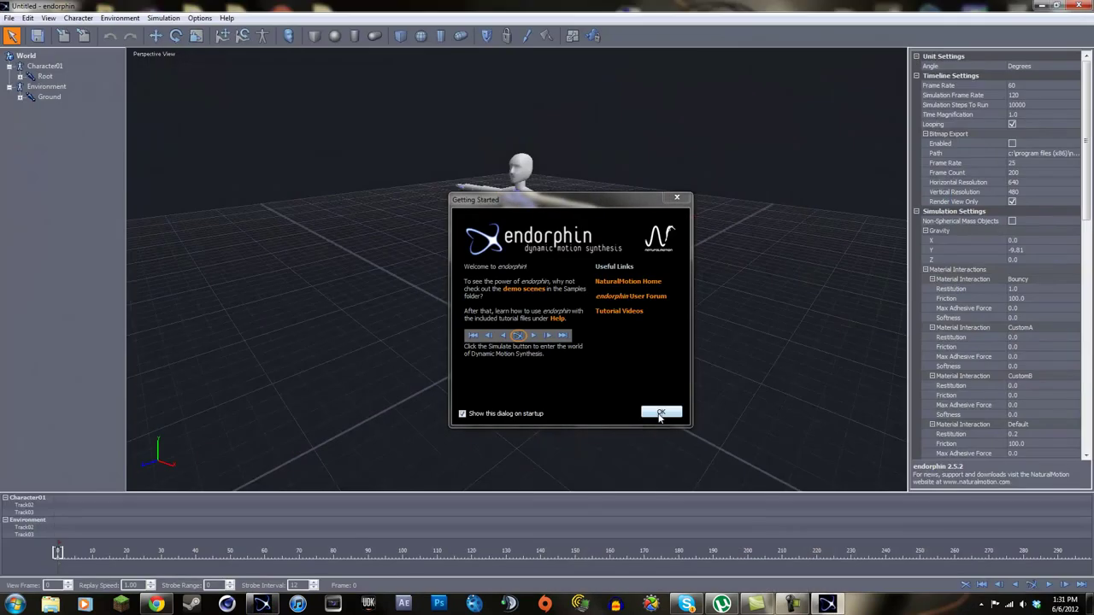
click(661, 413)
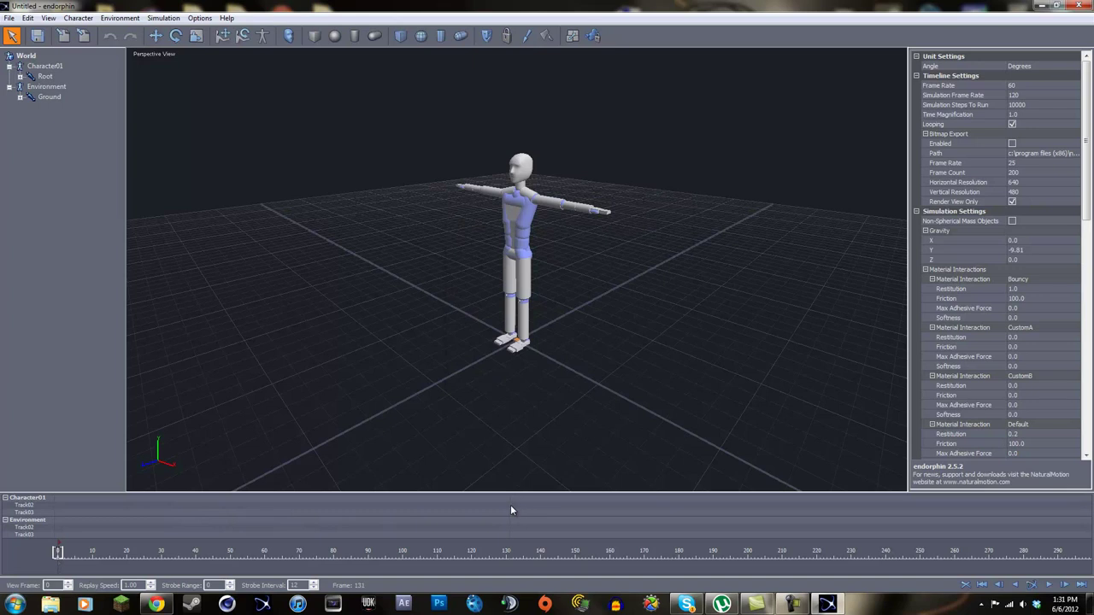
click(27, 507)
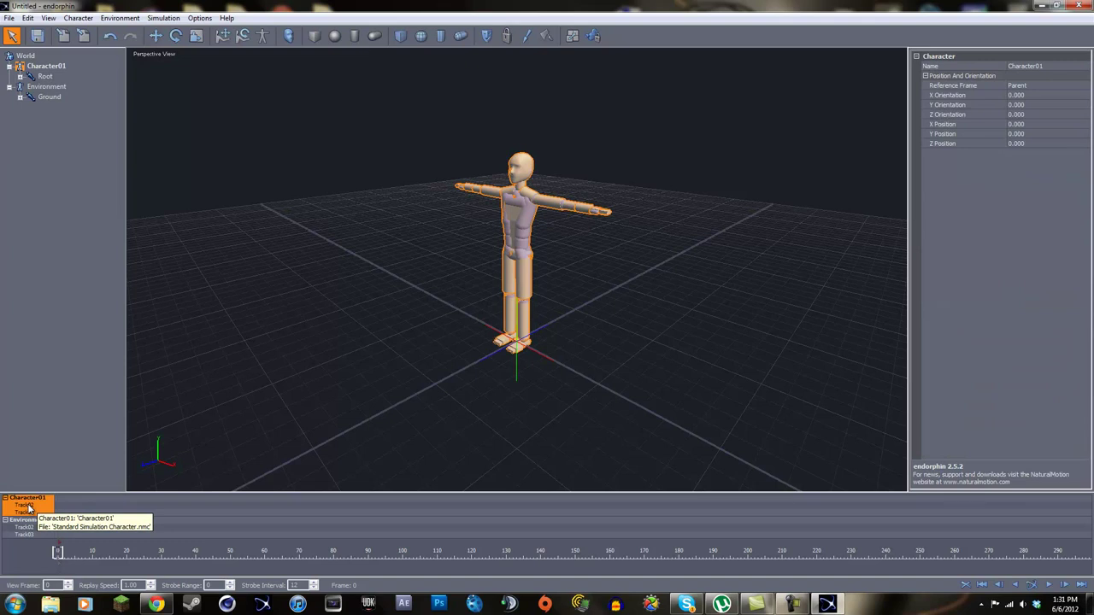
key(Delete)
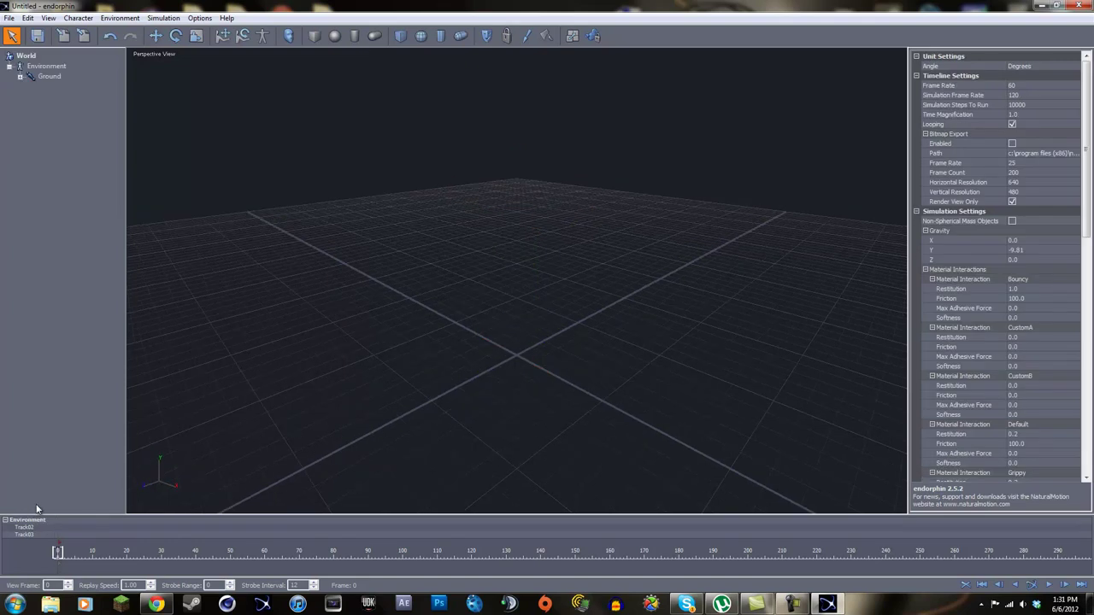
Step: Add the Audiomotion2 simulation character to the scene
click(289, 37)
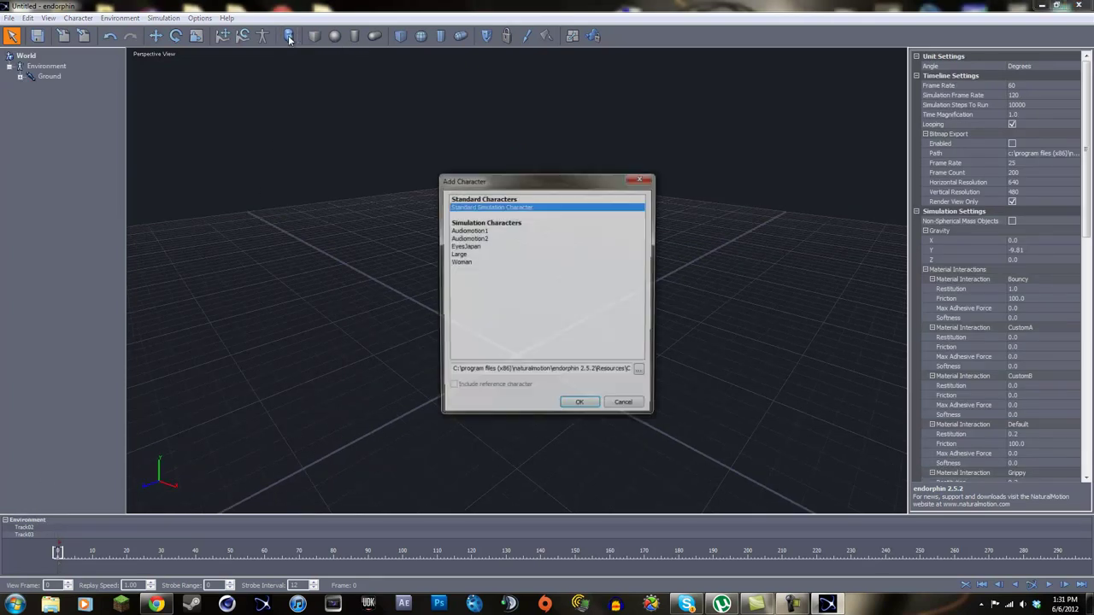
click(472, 239)
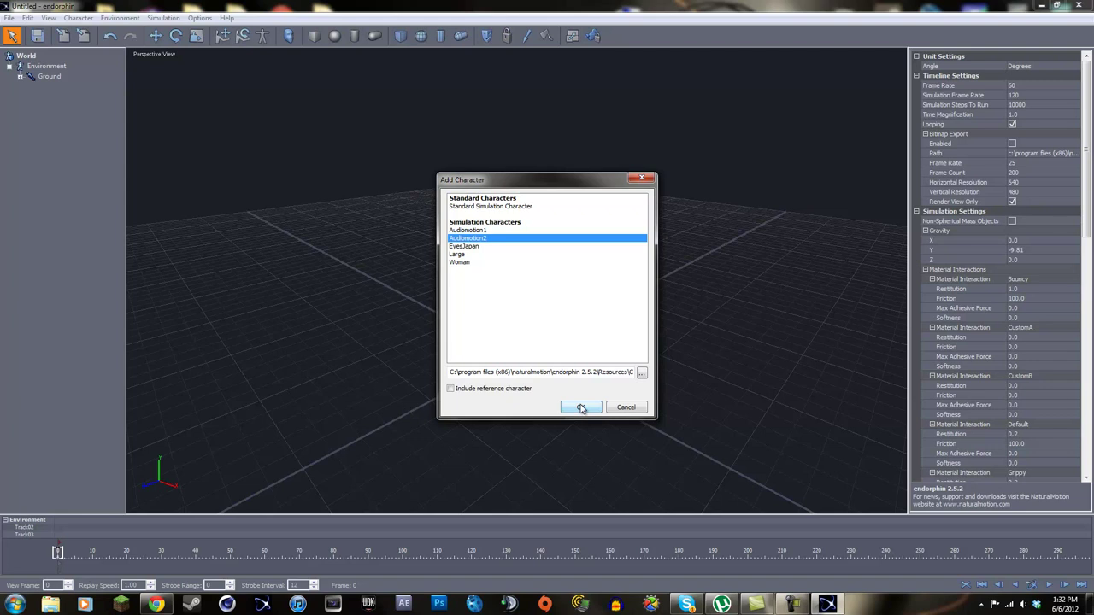
click(581, 407)
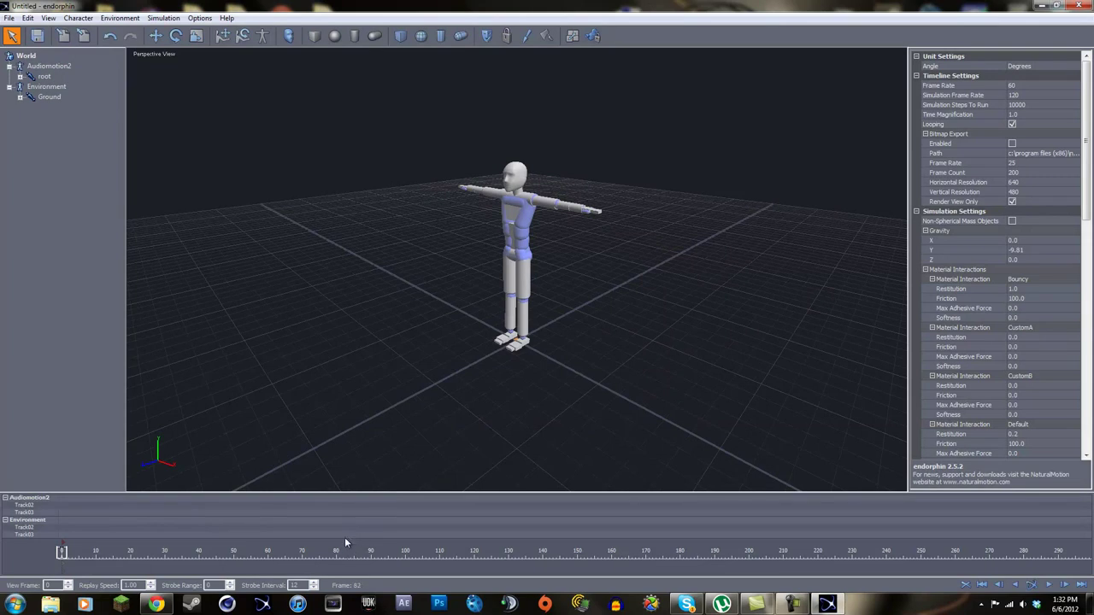
Step: Create an animation event for the Audiomotion2 character and browse to the endorphin 2.5.2 Resources\Animation\Audiomotion1\FBX folder
right_click(65, 505)
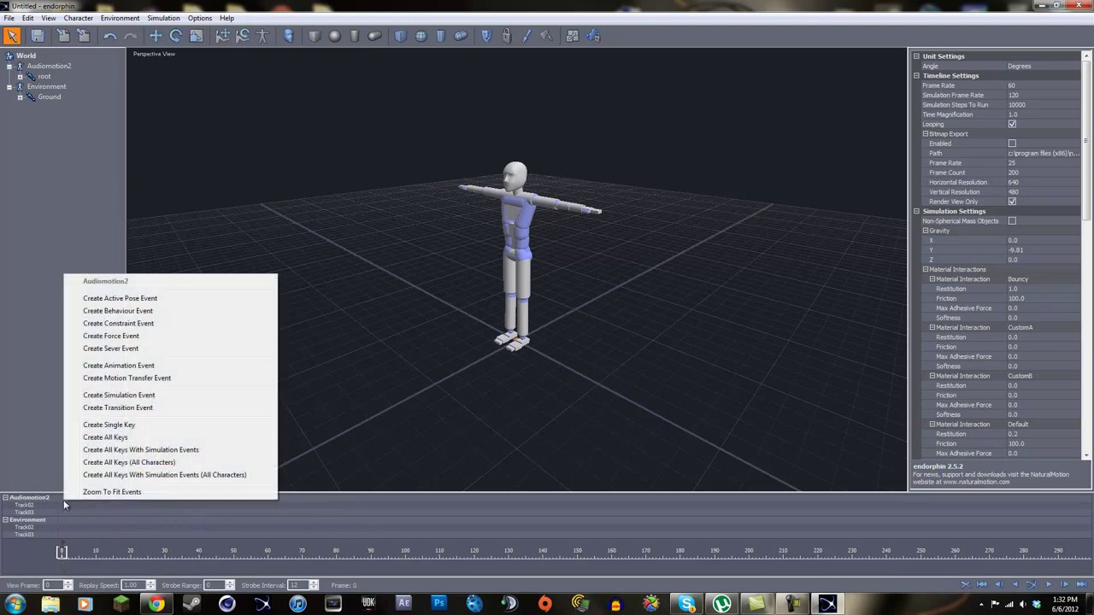
click(117, 366)
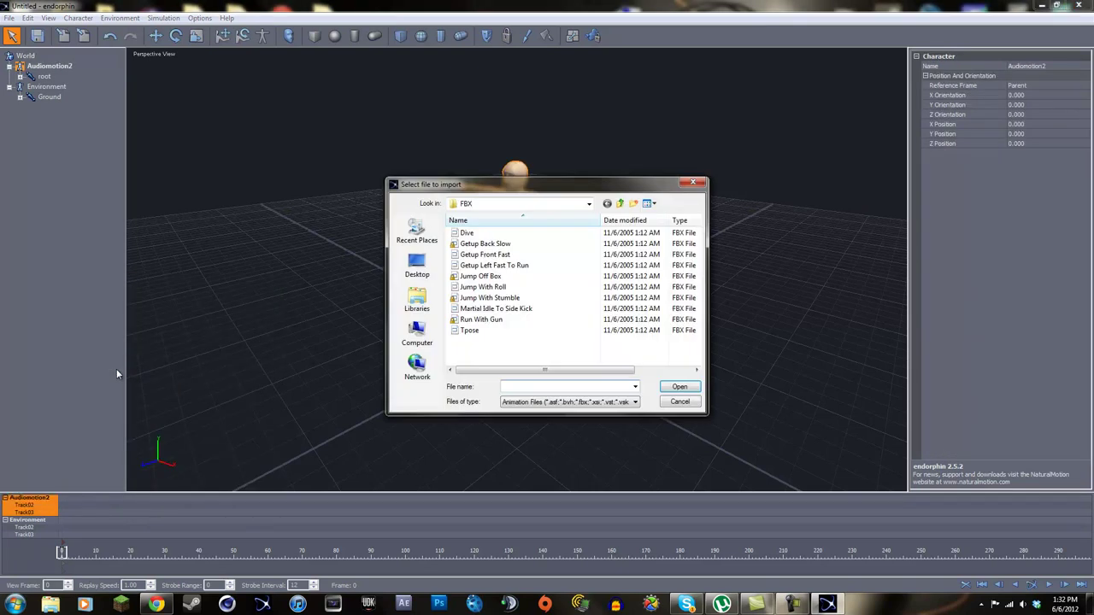
click(589, 203)
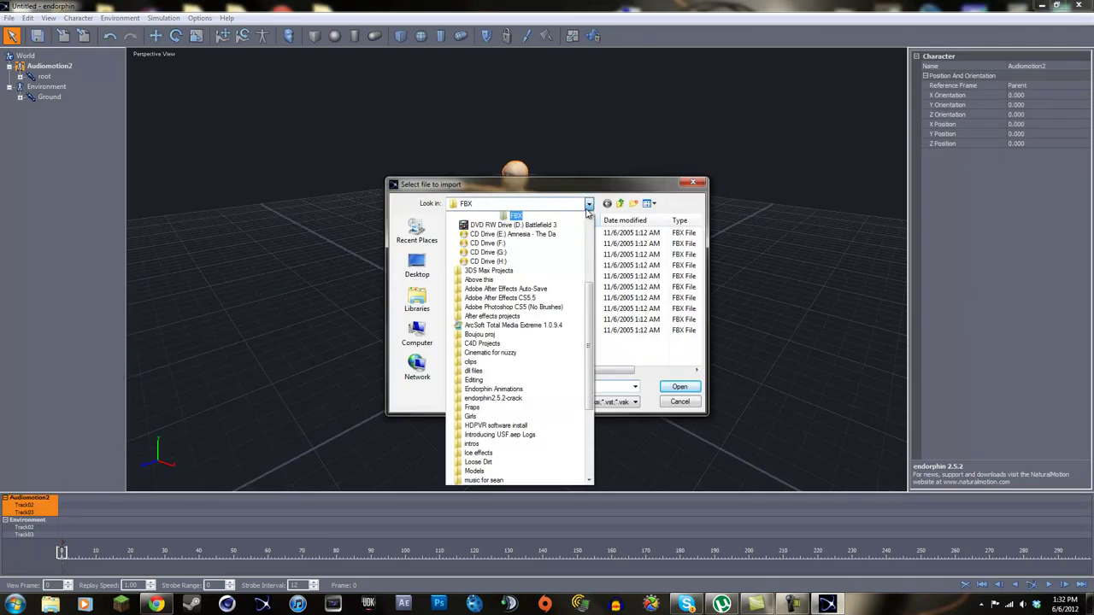
drag(591, 330, 594, 268)
click(508, 307)
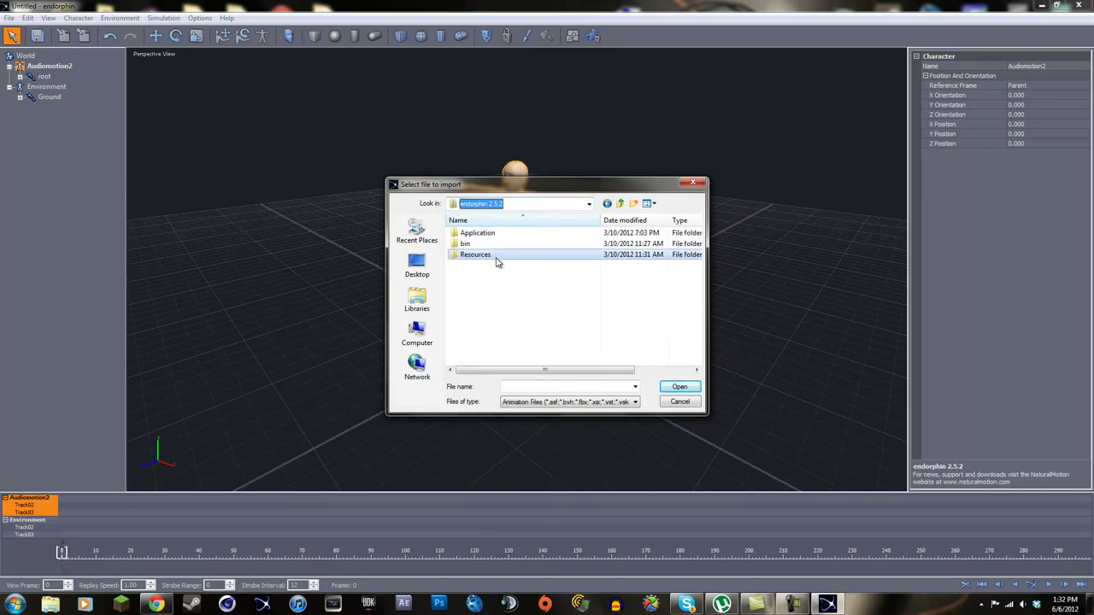
double_click(498, 256)
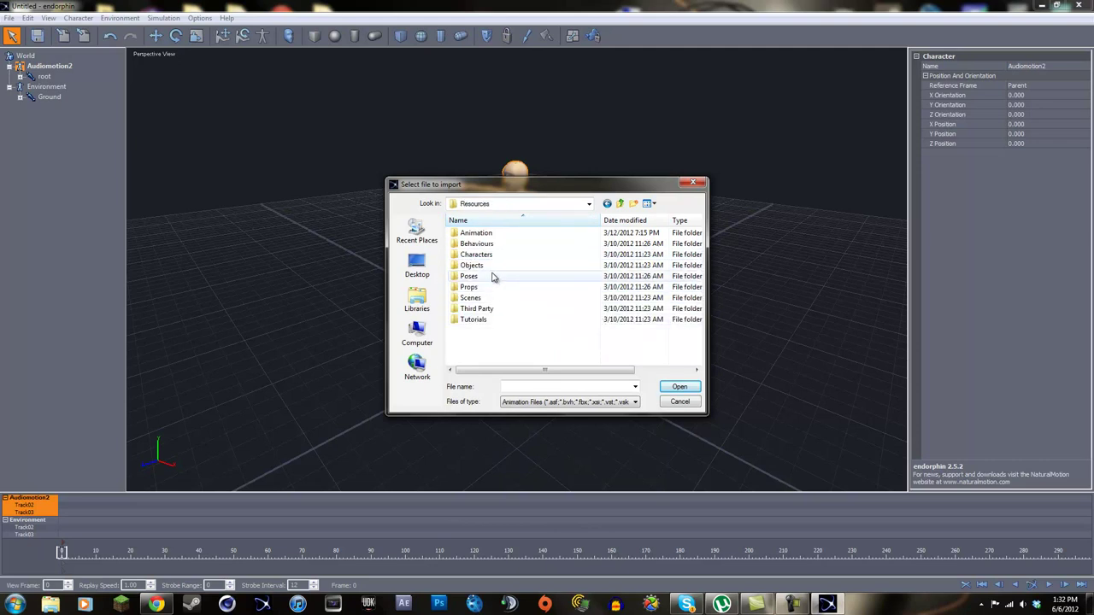
double_click(490, 236)
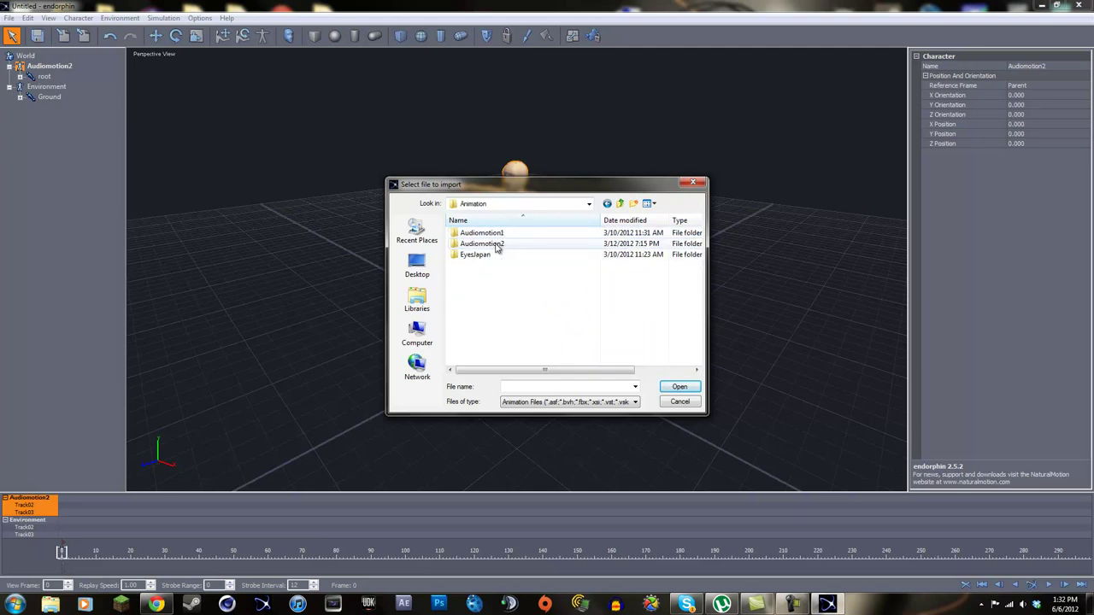
double_click(494, 234)
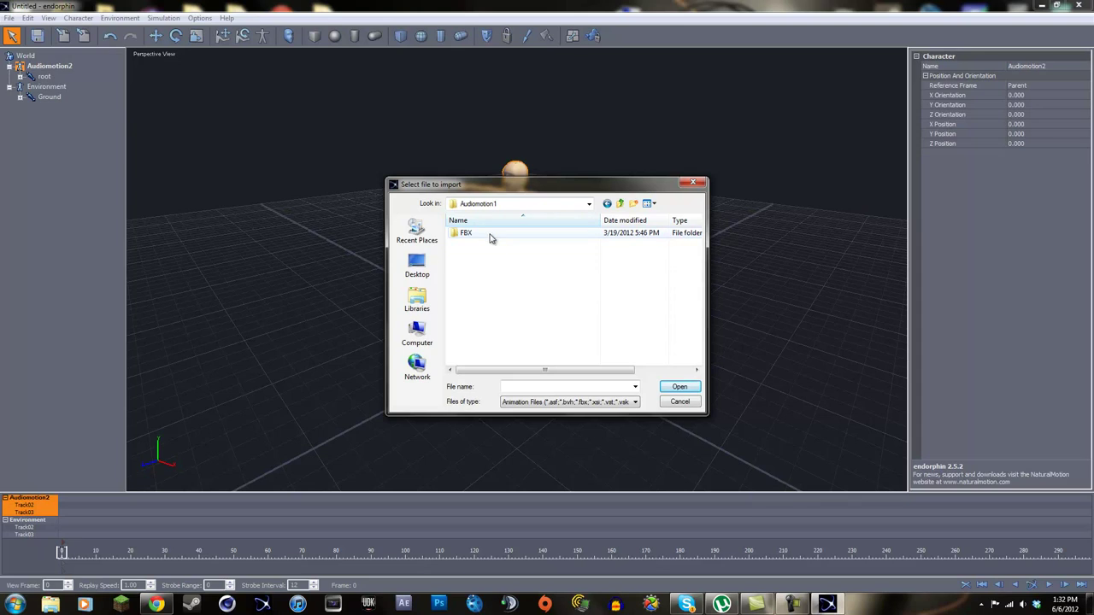
double_click(488, 233)
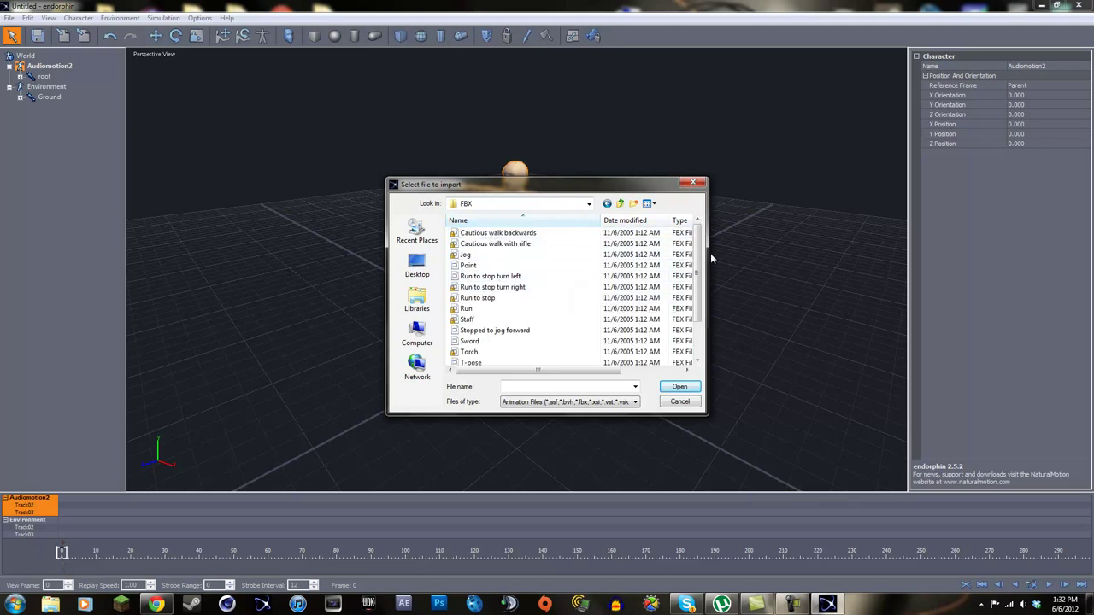
Step: Choose the Walk FBX file as the animation to import
drag(698, 255, 686, 280)
scroll(686, 282, down, 1)
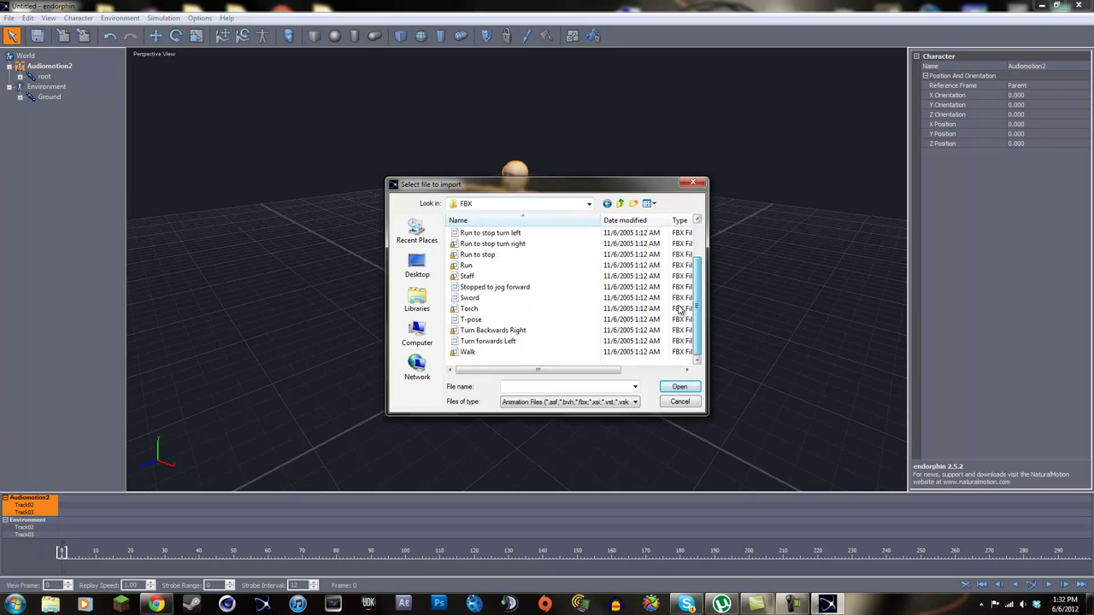
click(478, 351)
click(675, 386)
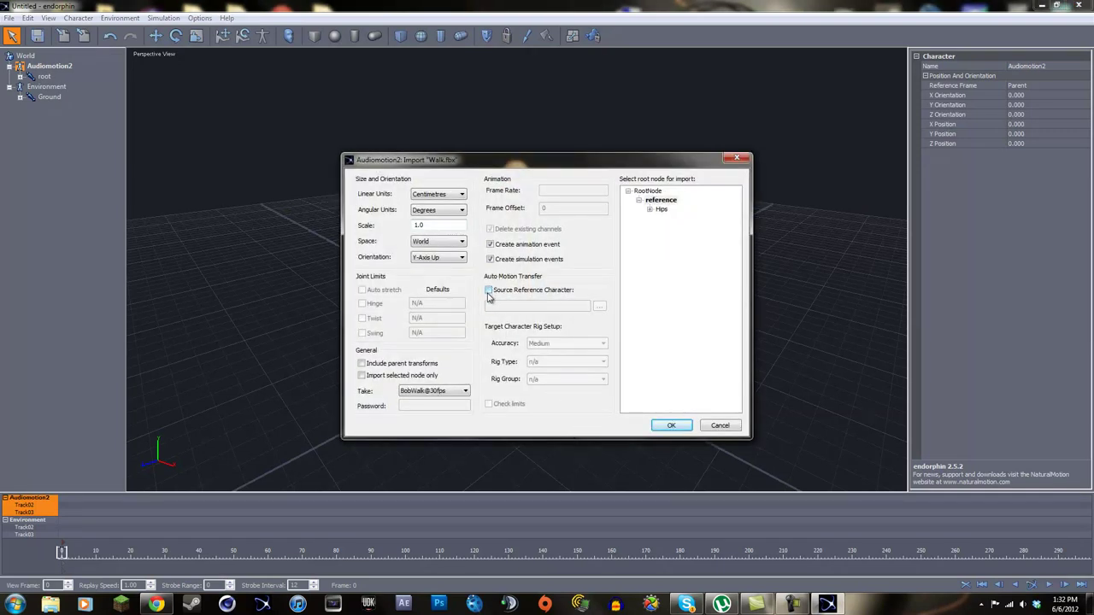
Step: Enable motion transfer with Audiomotion2 as the source reference character and import the walk animation
click(489, 291)
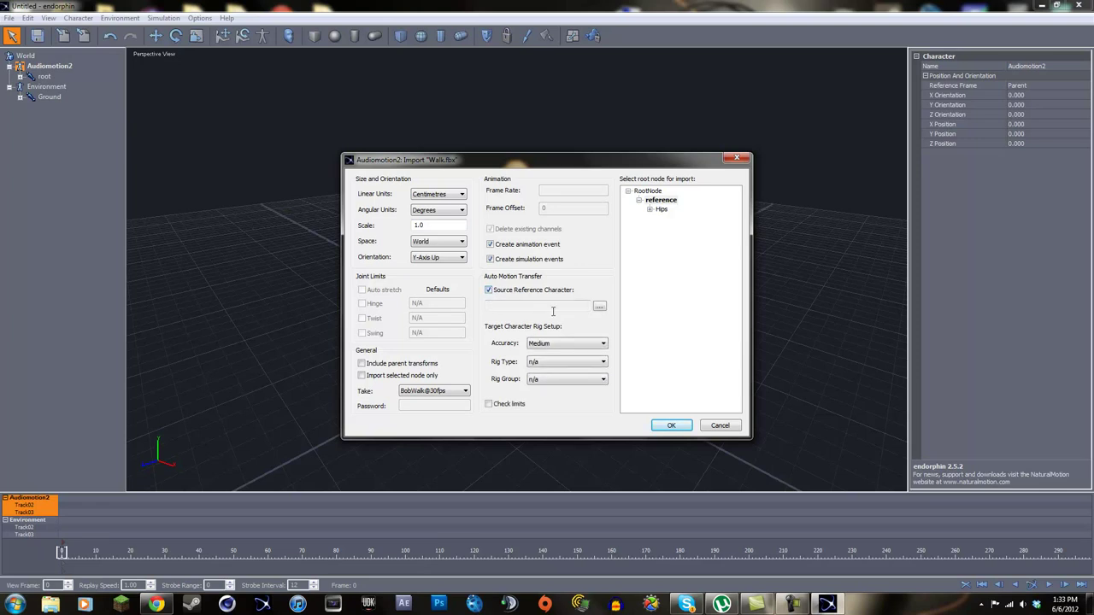
click(599, 308)
click(483, 215)
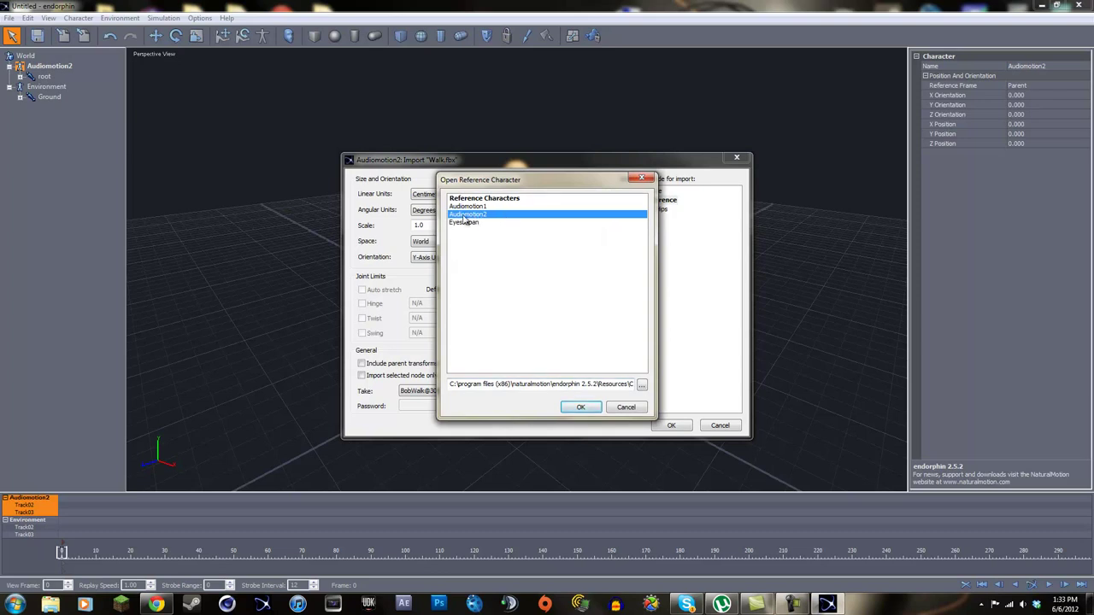
click(580, 408)
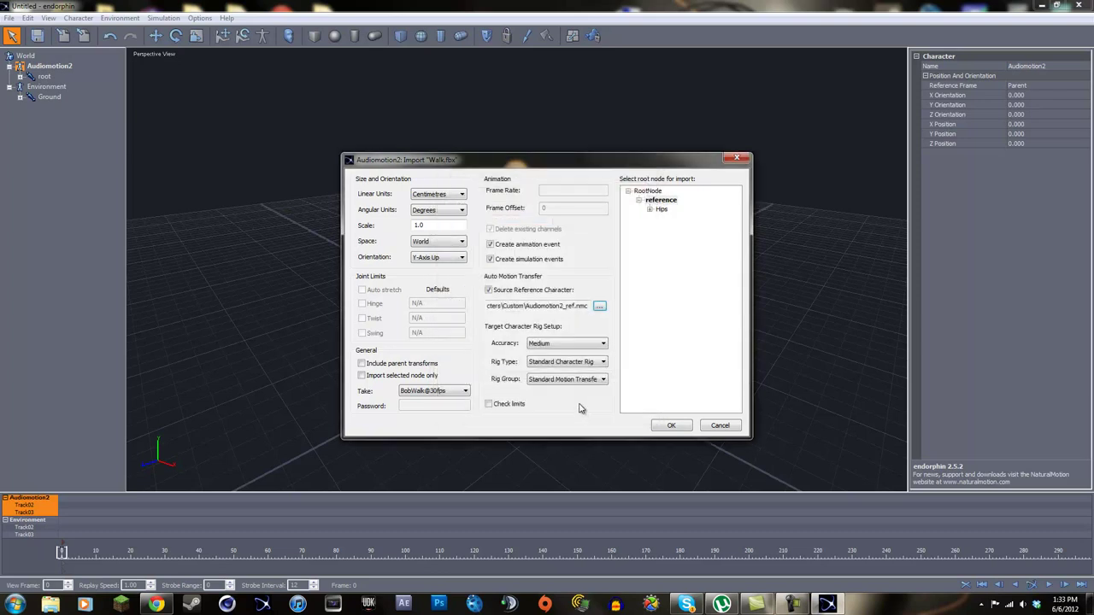
click(671, 425)
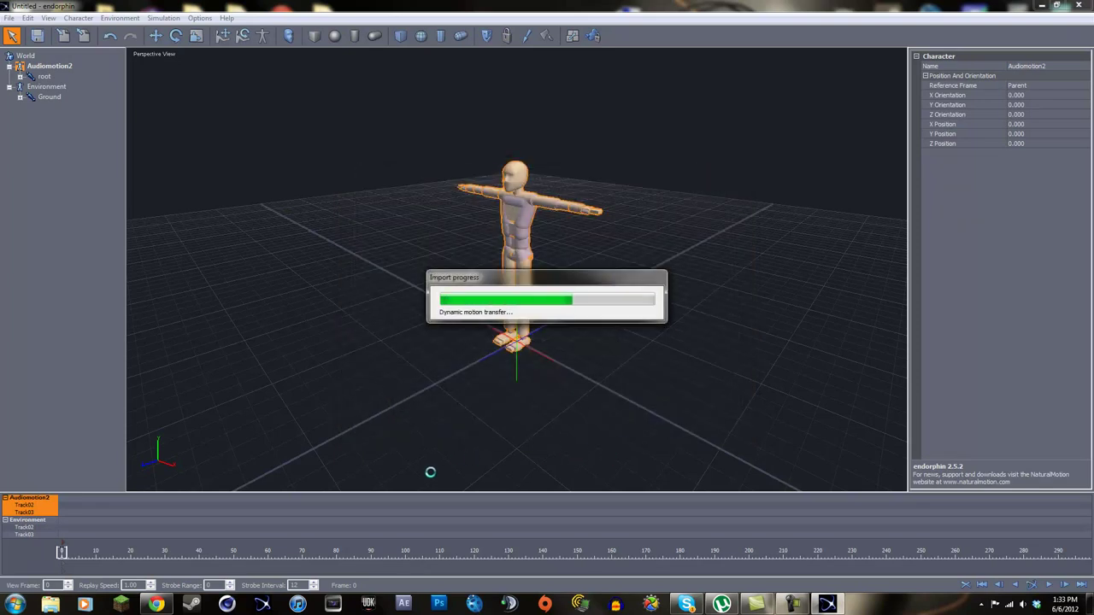
Step: Simulate the walk animation up to about frame 478 and scrub back through the simulated motion
drag(368, 516, 469, 516)
drag(64, 516, 129, 536)
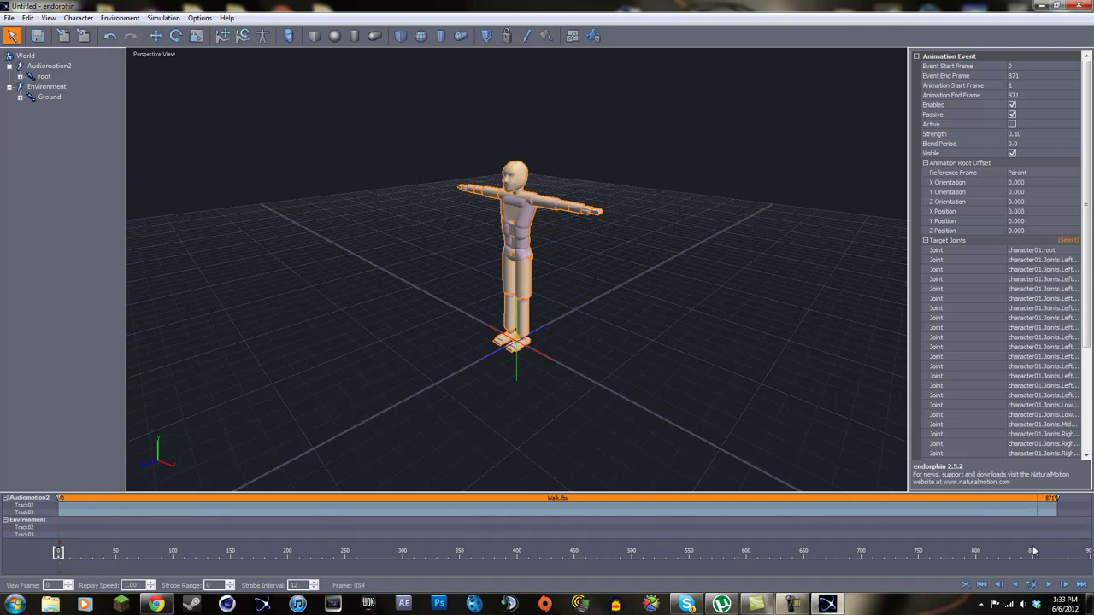
click(1031, 585)
click(1031, 586)
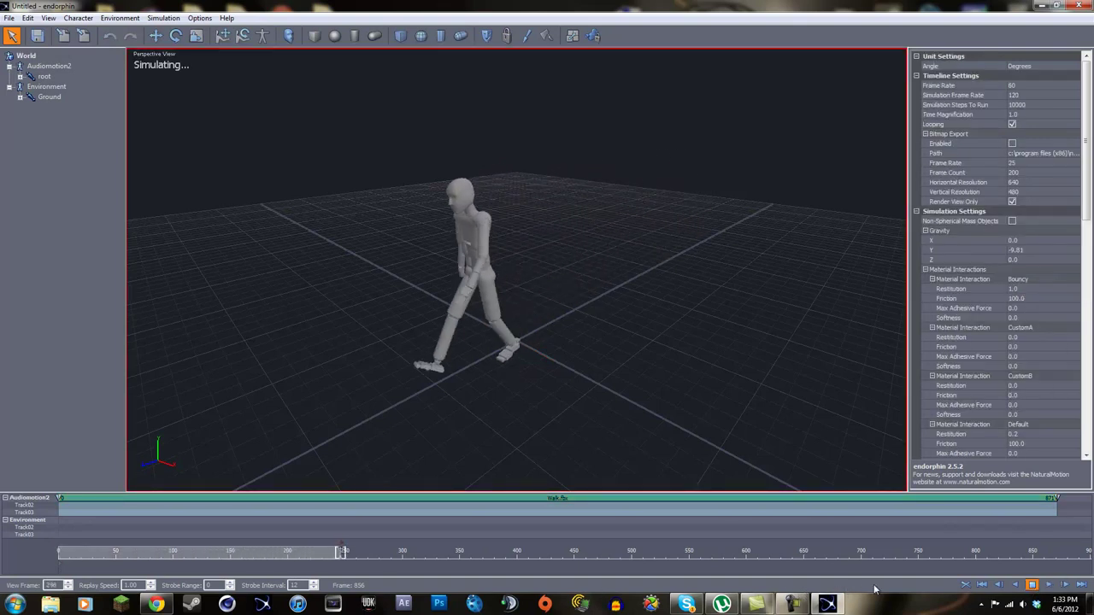
click(1036, 588)
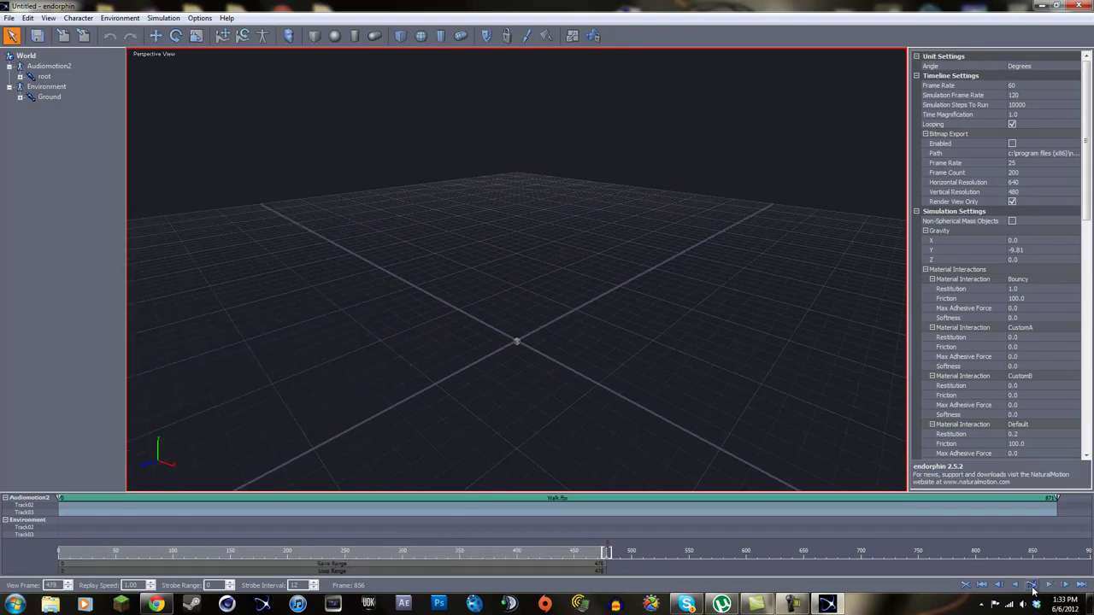
mouse_move(609, 555)
mouse_down()
mouse_move(288, 551)
mouse_move(224, 547)
mouse_move(374, 549)
mouse_move(42, 530)
mouse_move(620, 555)
mouse_move(136, 535)
mouse_move(596, 553)
mouse_up()
click(254, 554)
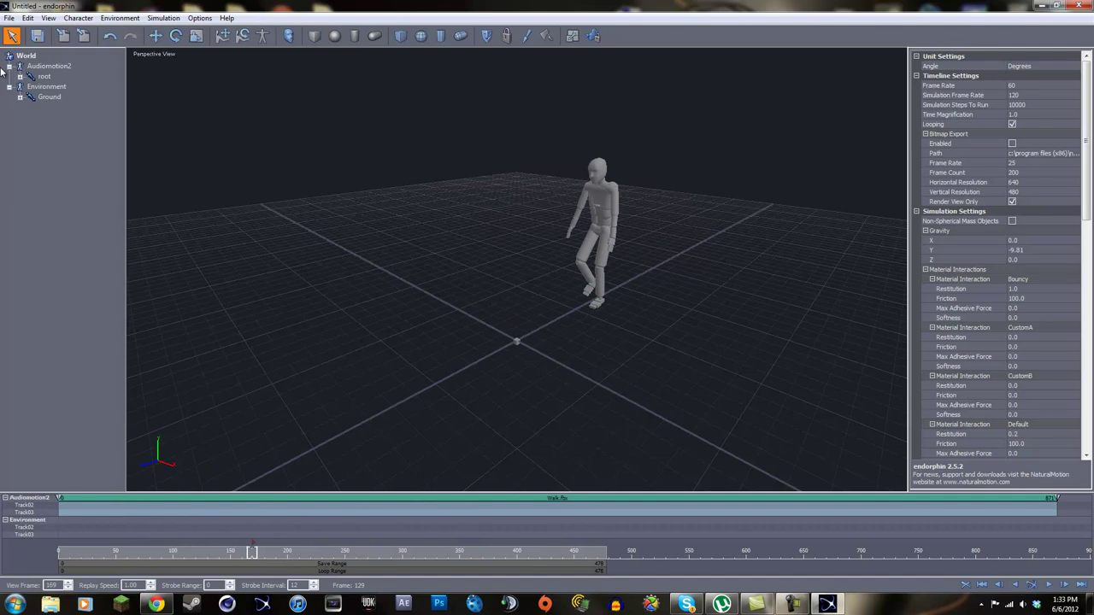
Step: Set up an export of all characters as BVH (BioVision) files on the desktop, and cancel it
click(9, 18)
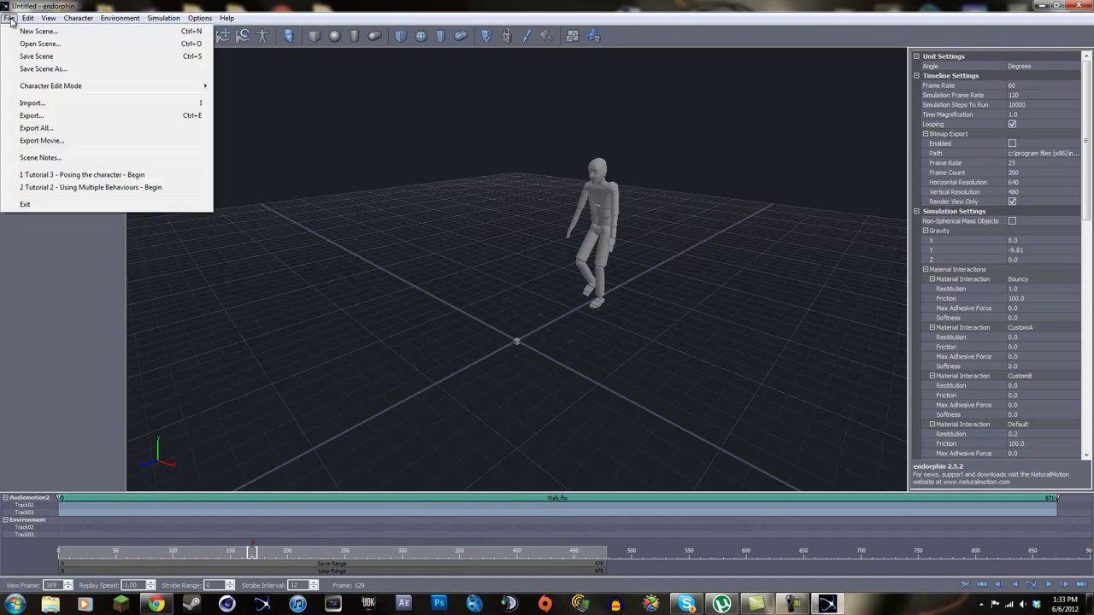
click(129, 128)
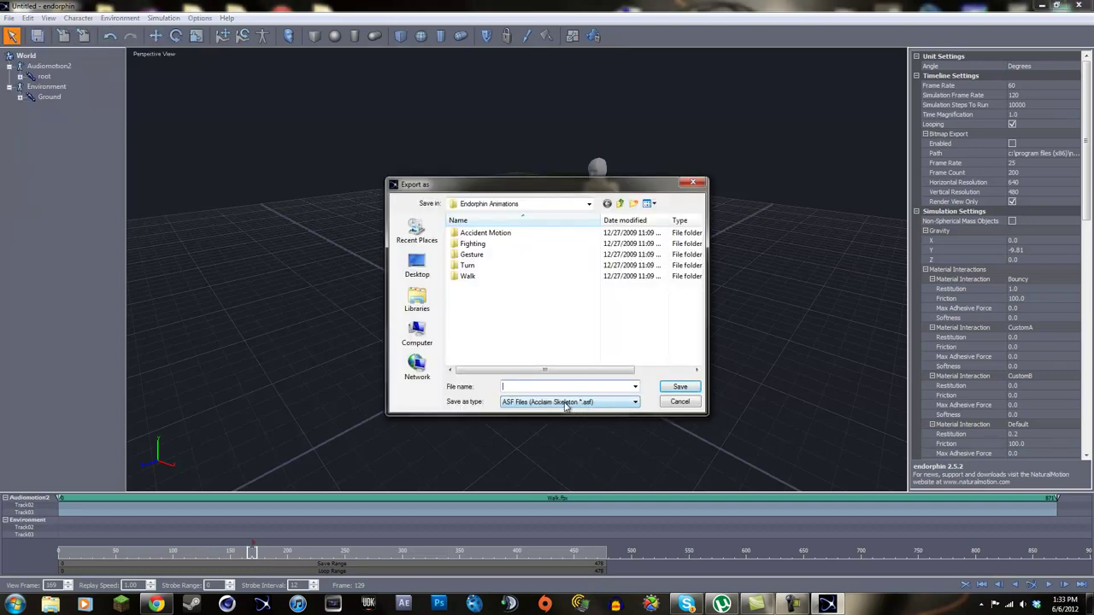
click(564, 402)
click(551, 434)
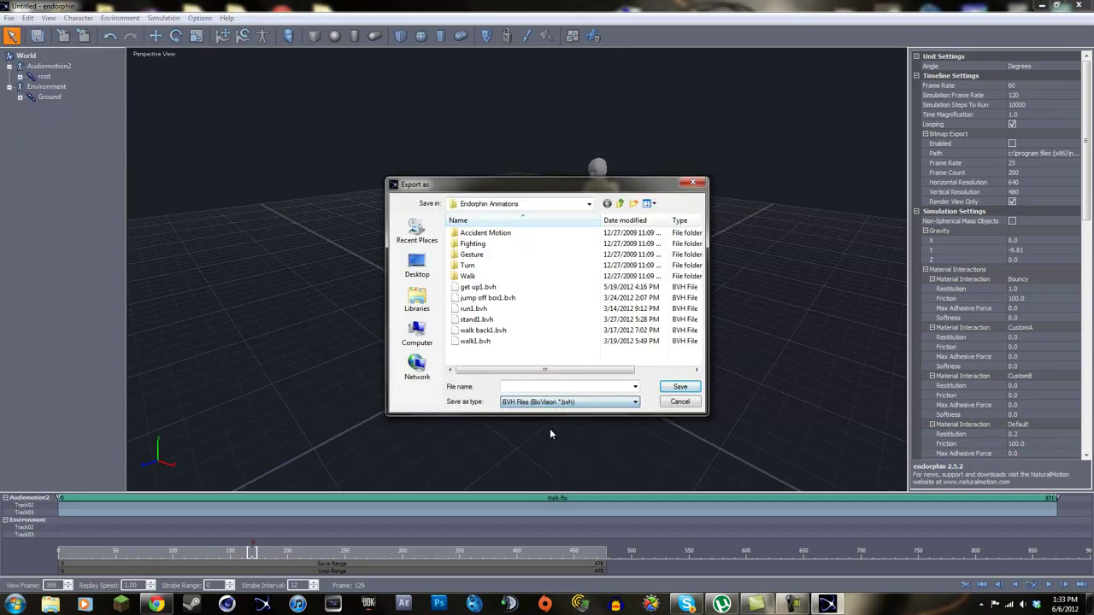
click(436, 277)
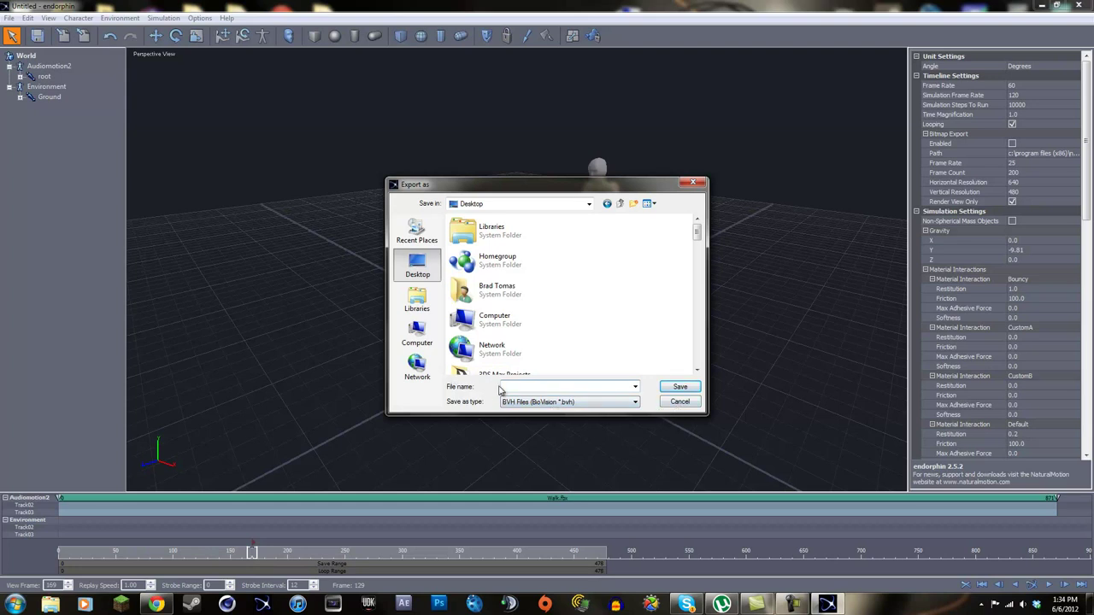
click(680, 401)
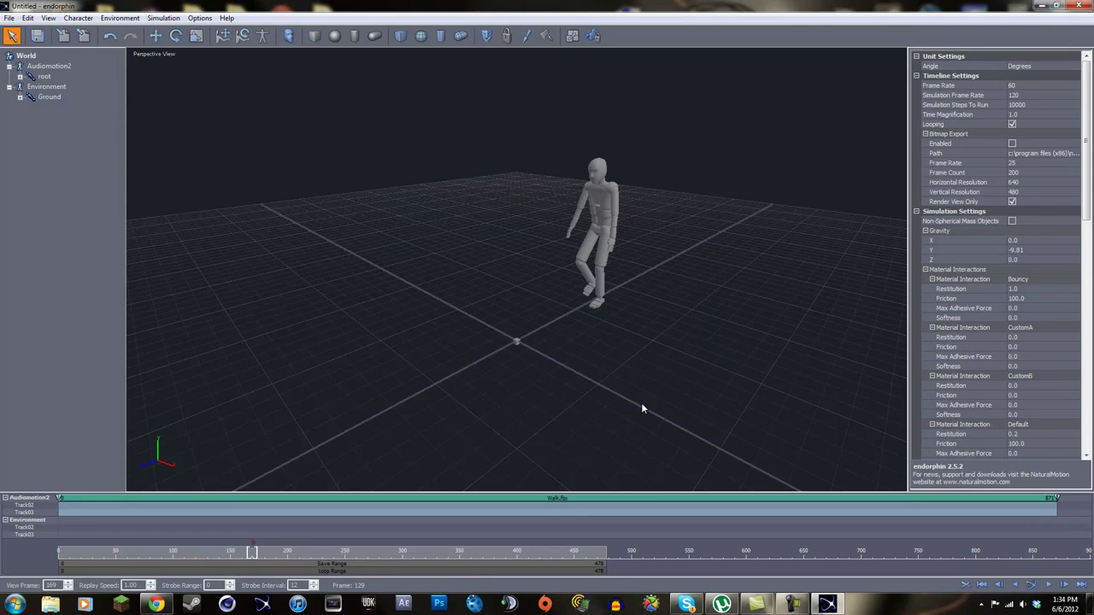
Step: Close endorphin without saving the scene changes
click(1079, 5)
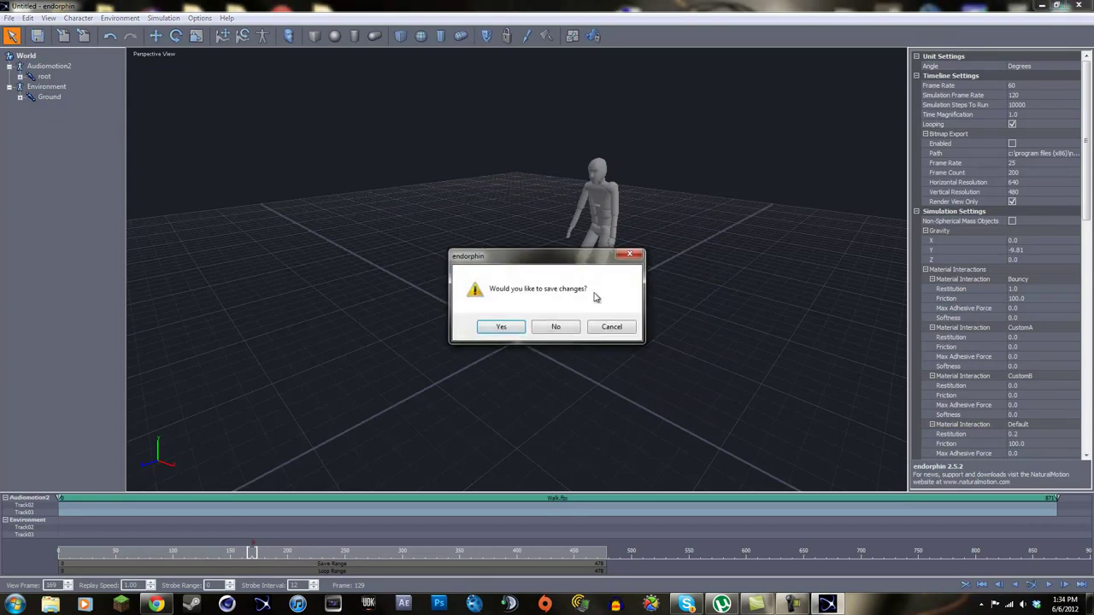
click(560, 327)
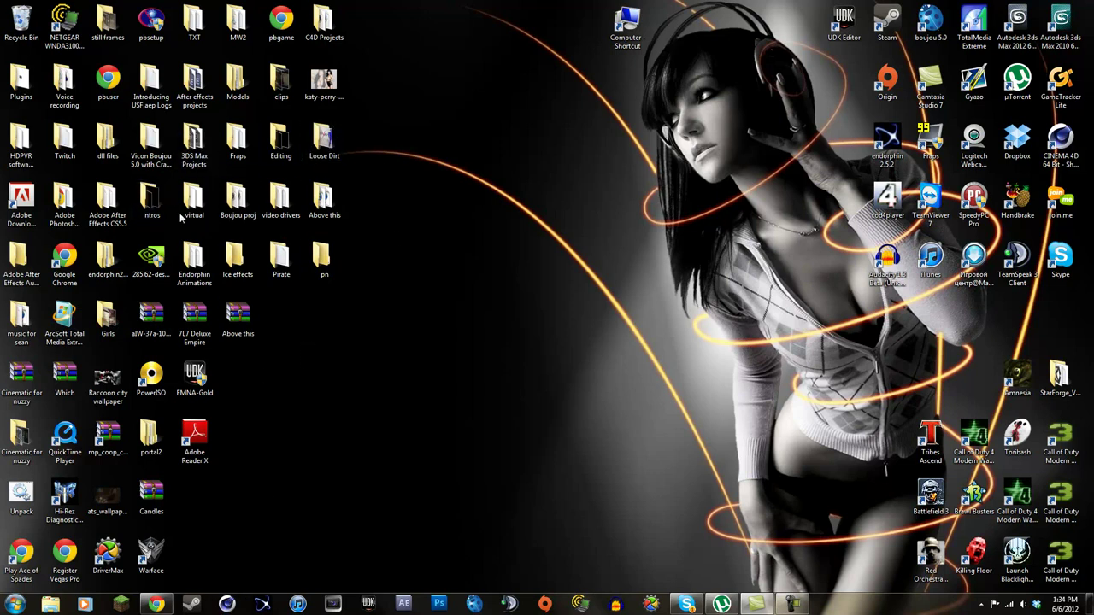
Step: Try to open walk1.bvh from the desktop's Endorphin Animations folder, using the web service to find a suitable program
double_click(199, 272)
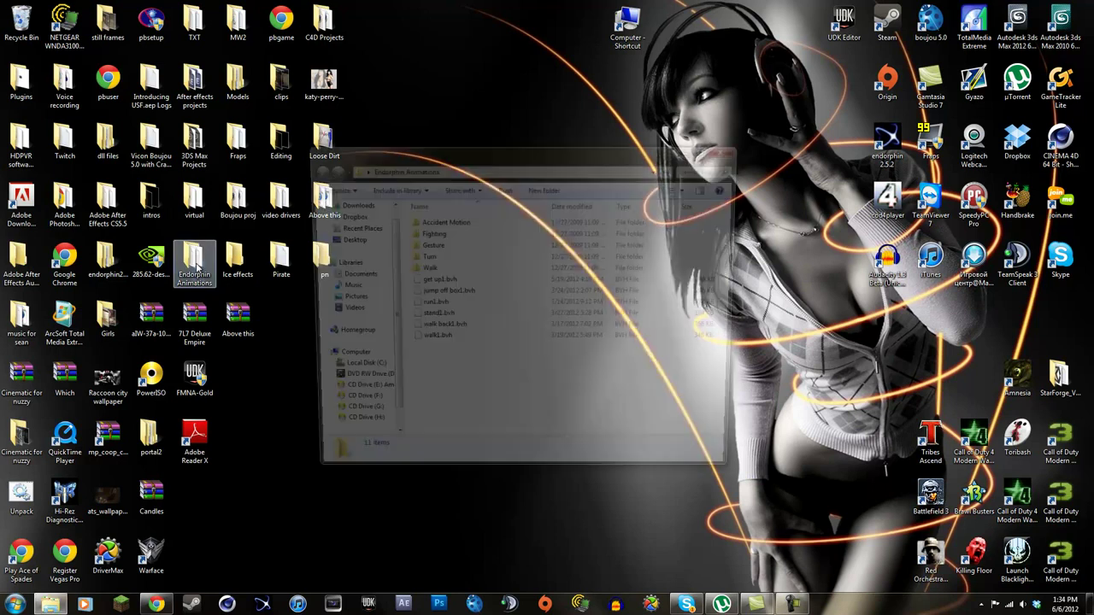
double_click(438, 344)
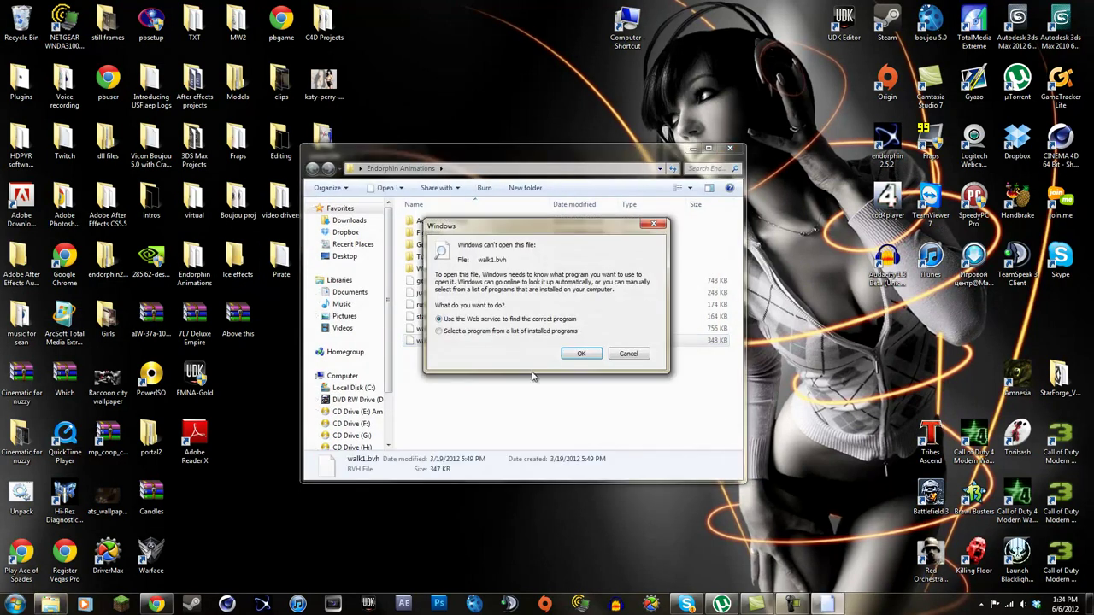
click(577, 354)
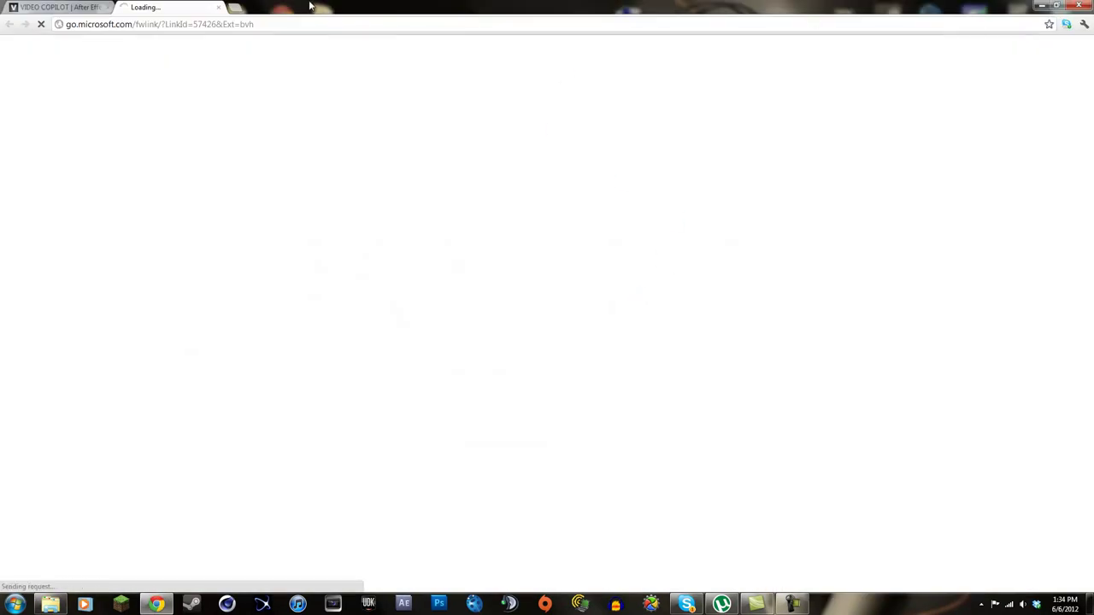
Step: Minimize the browser, close the Endorphin Animations folder window, and launch CINEMA 4D
click(1041, 5)
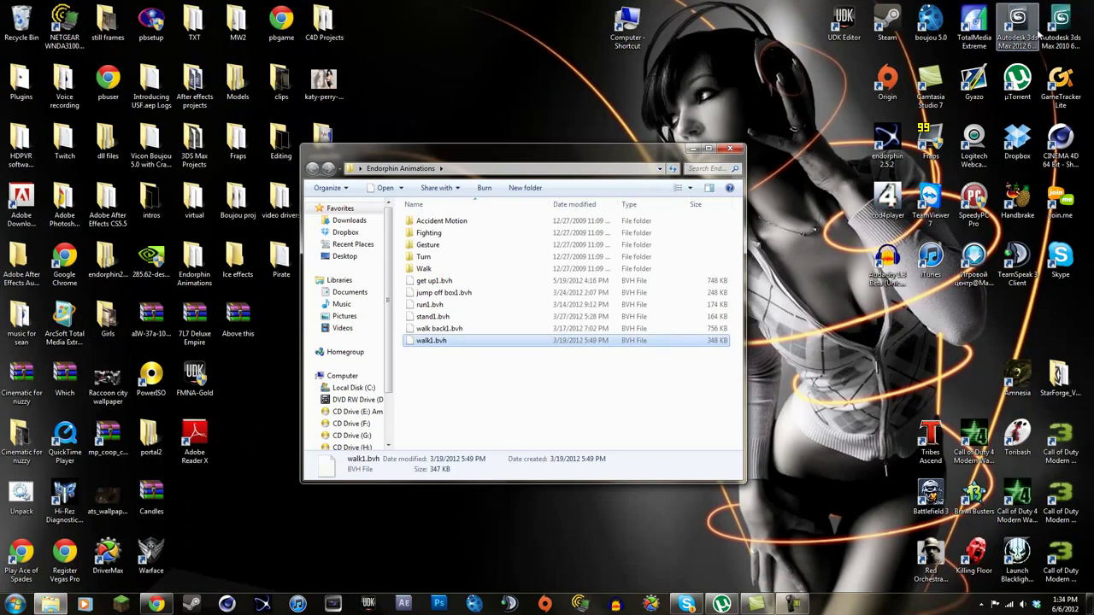
click(737, 150)
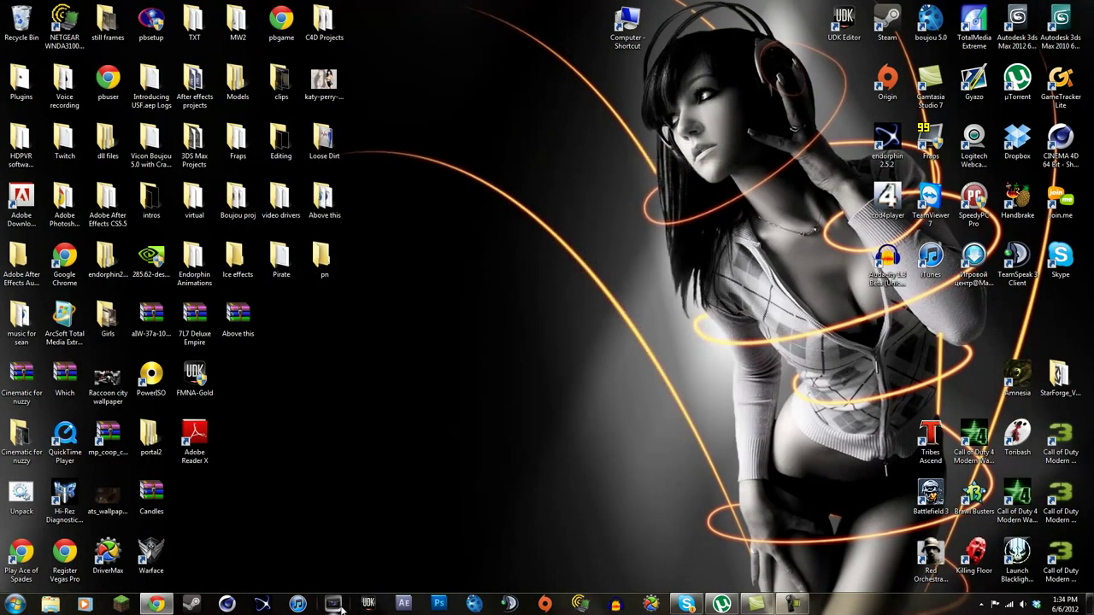
click(228, 603)
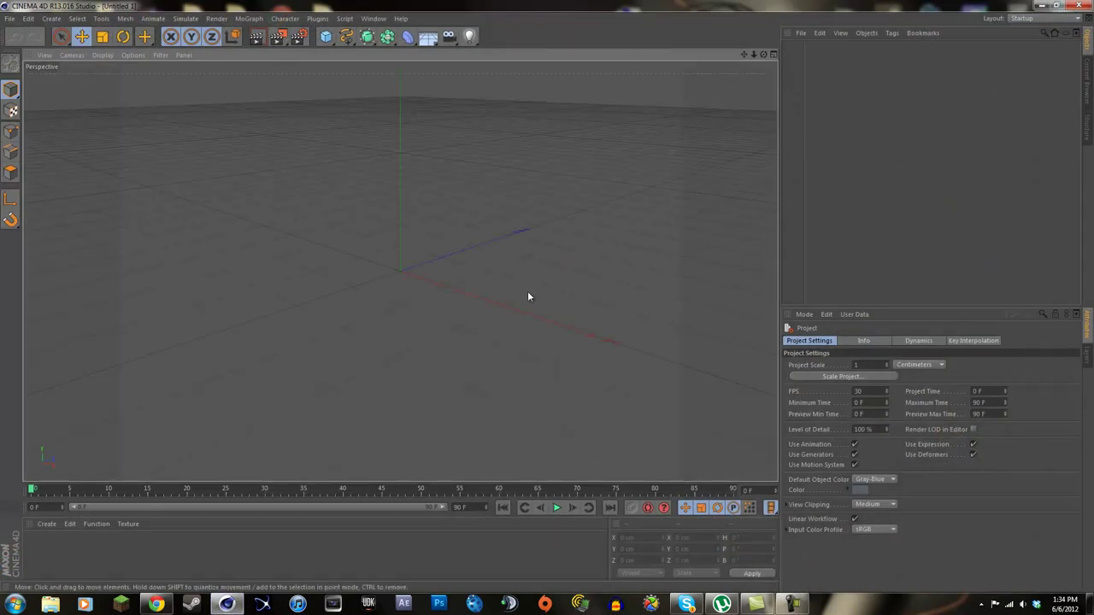
Step: Import walk1.bvh from the desktop's Endorphin Animations folder at a scale of 1 centimeter
drag(761, 57, 547, 295)
click(7, 18)
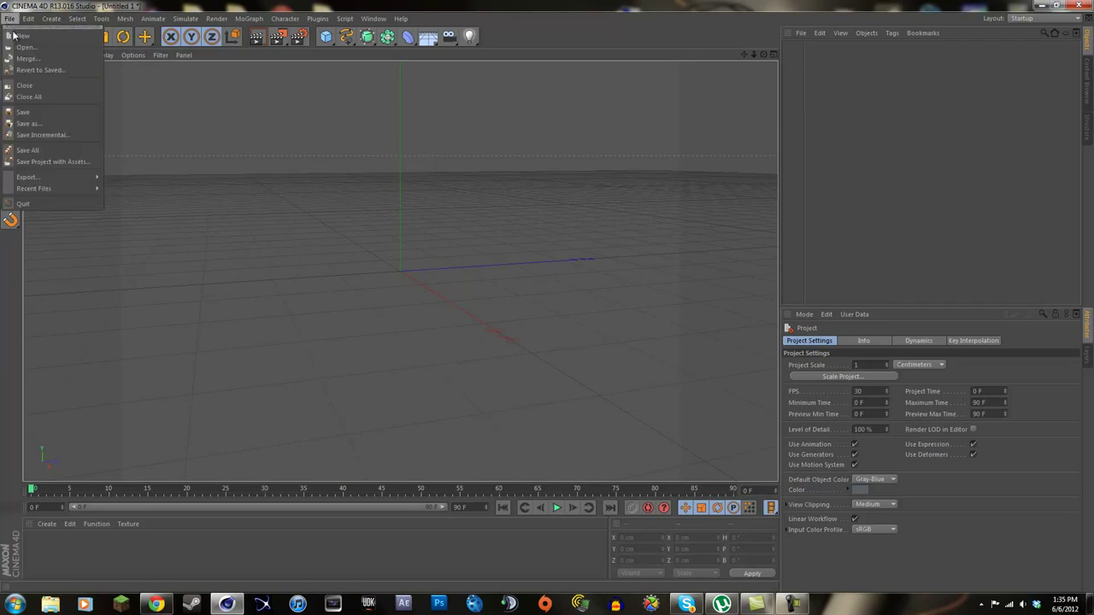
click(26, 48)
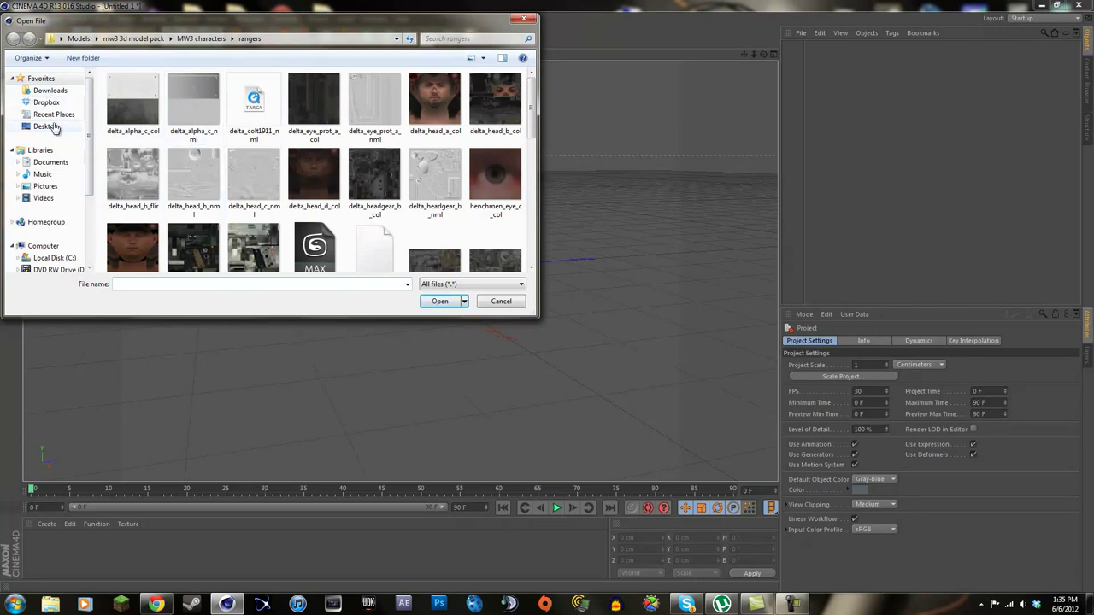
click(47, 127)
mouse_move(531, 153)
mouse_down()
mouse_move(531, 188)
mouse_move(547, 160)
mouse_move(532, 153)
mouse_up()
double_click(152, 156)
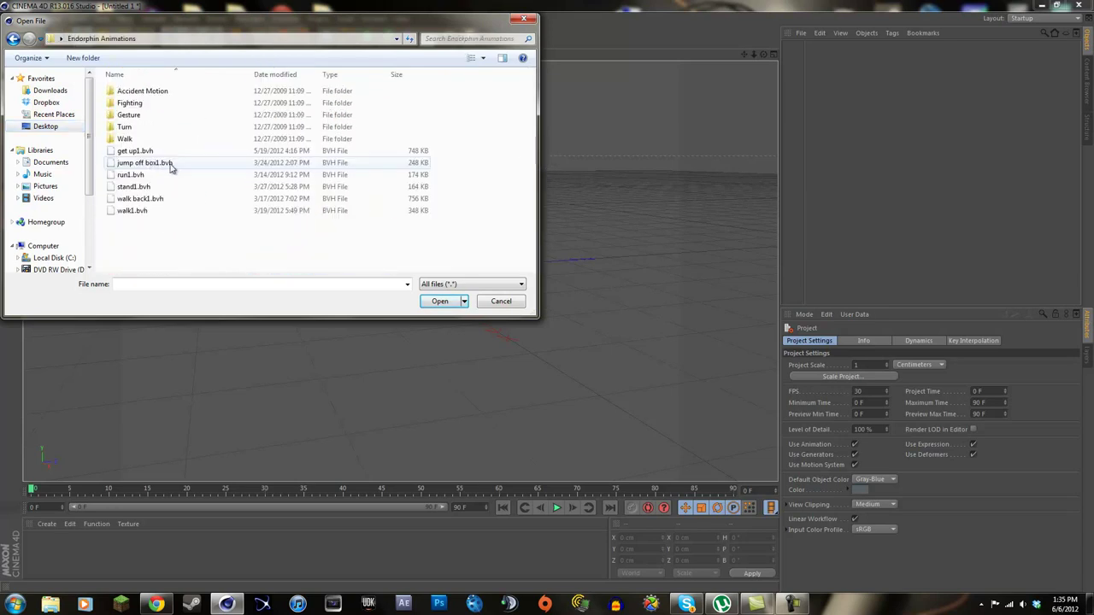
click(137, 210)
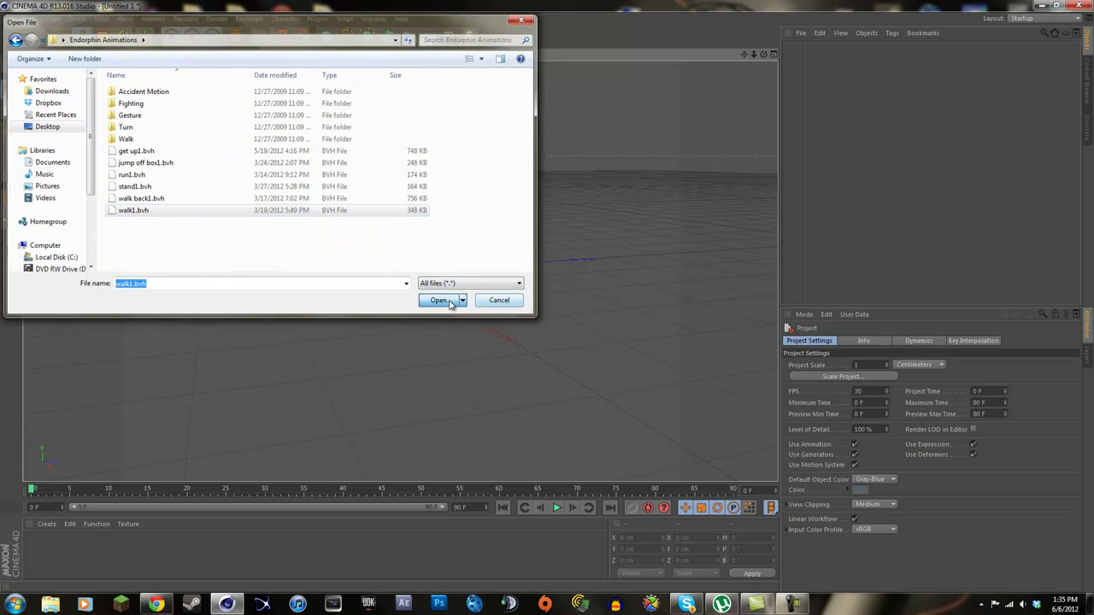
click(441, 301)
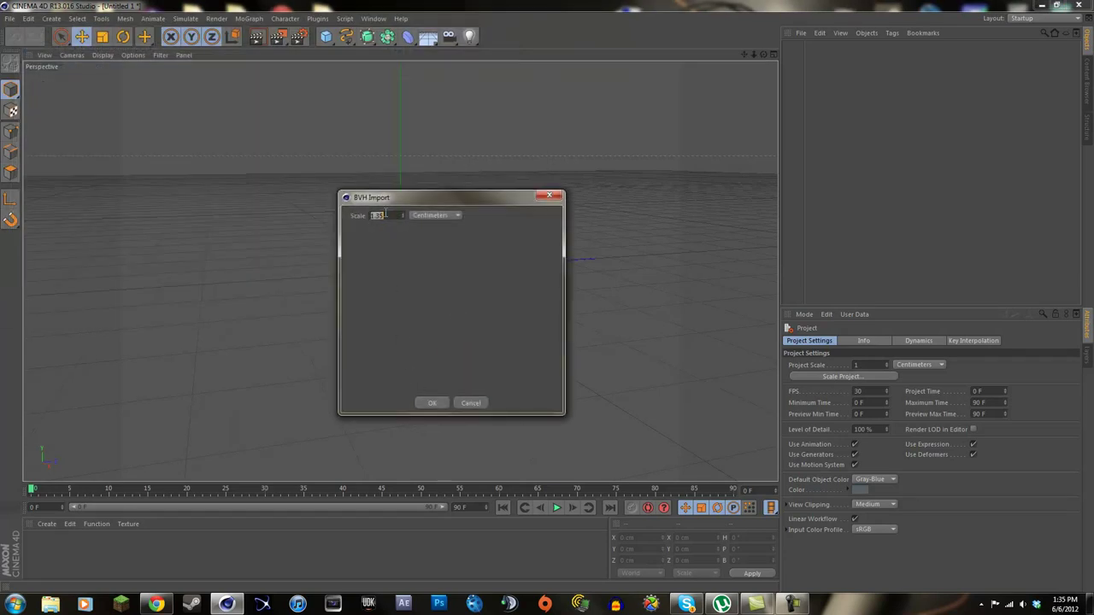
text(1)
click(432, 404)
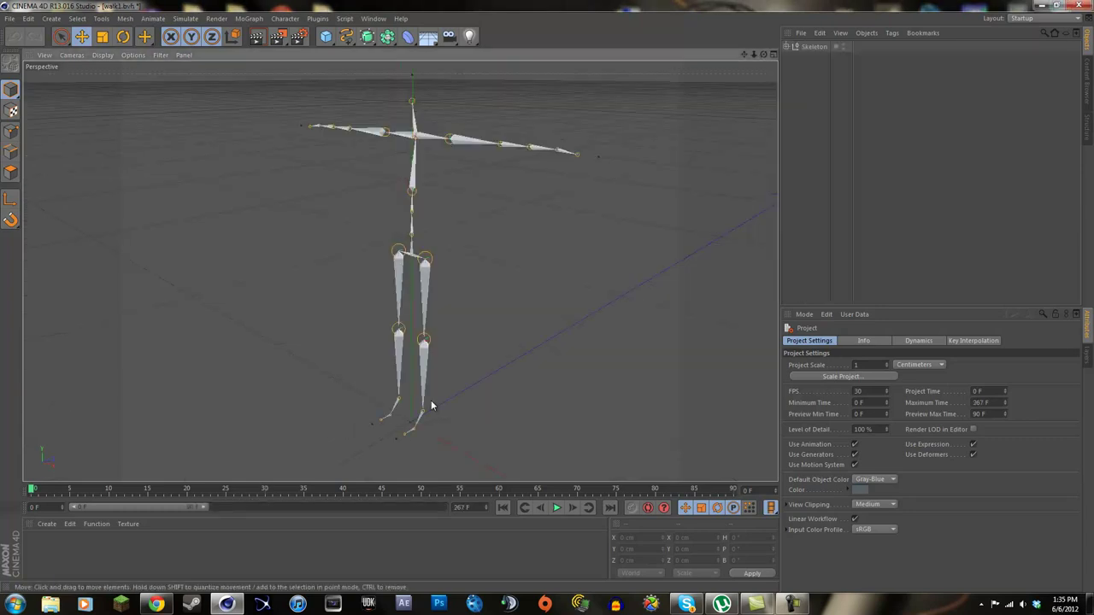
Step: Extend the timeline's preview range to the animation's full length of 267 frames
scroll(494, 286, up, 3)
scroll(497, 286, down, 2)
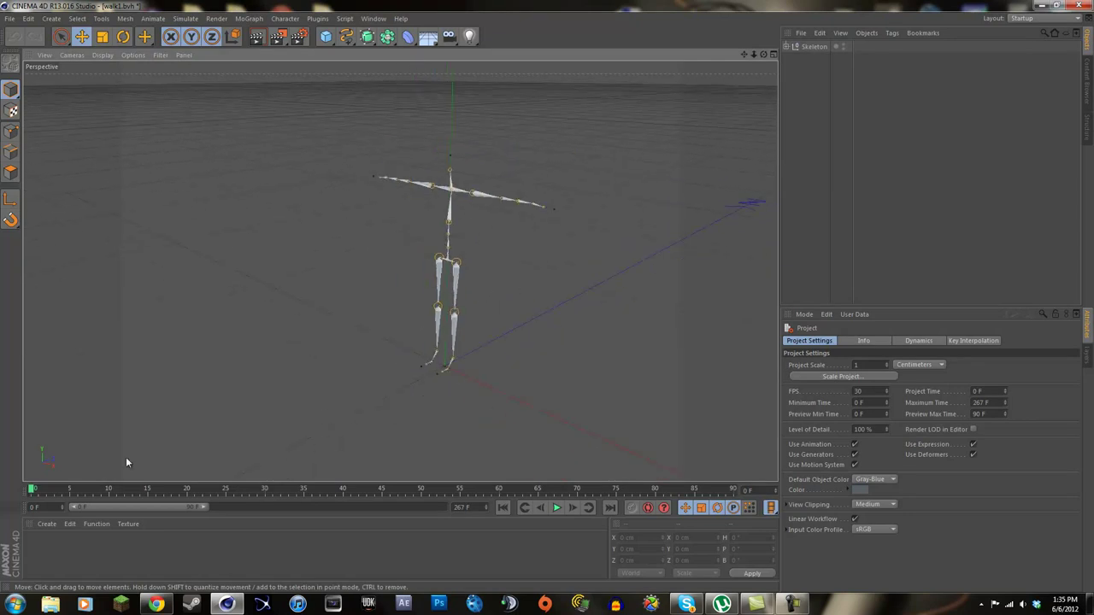
drag(204, 509, 436, 508)
mouse_move(30, 491)
mouse_down()
mouse_move(288, 489)
mouse_move(778, 446)
mouse_move(29, 489)
mouse_up()
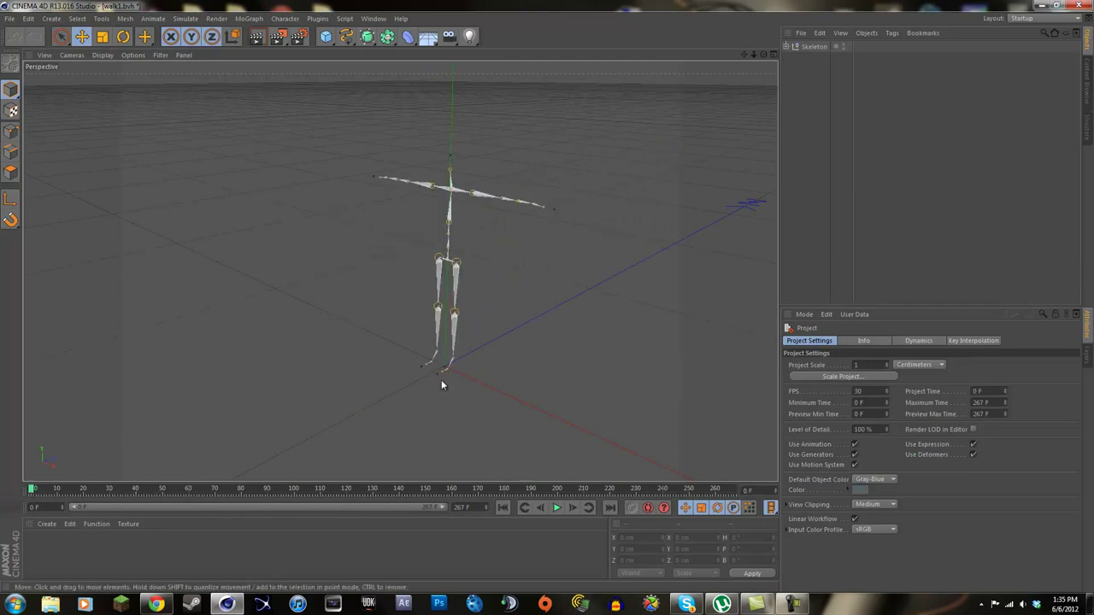
Step: Merge the USMC TPOSE SNIPER model from the desktop's Editing folder into the skeleton scene and dismiss the missing-texture list
drag(764, 51, 553, 187)
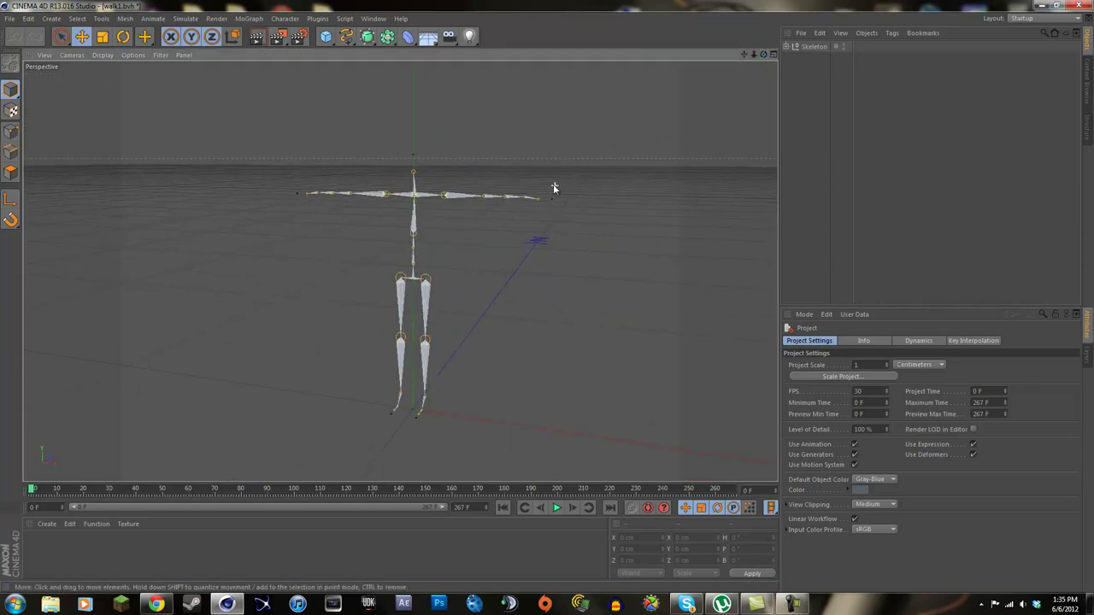
click(9, 17)
click(51, 60)
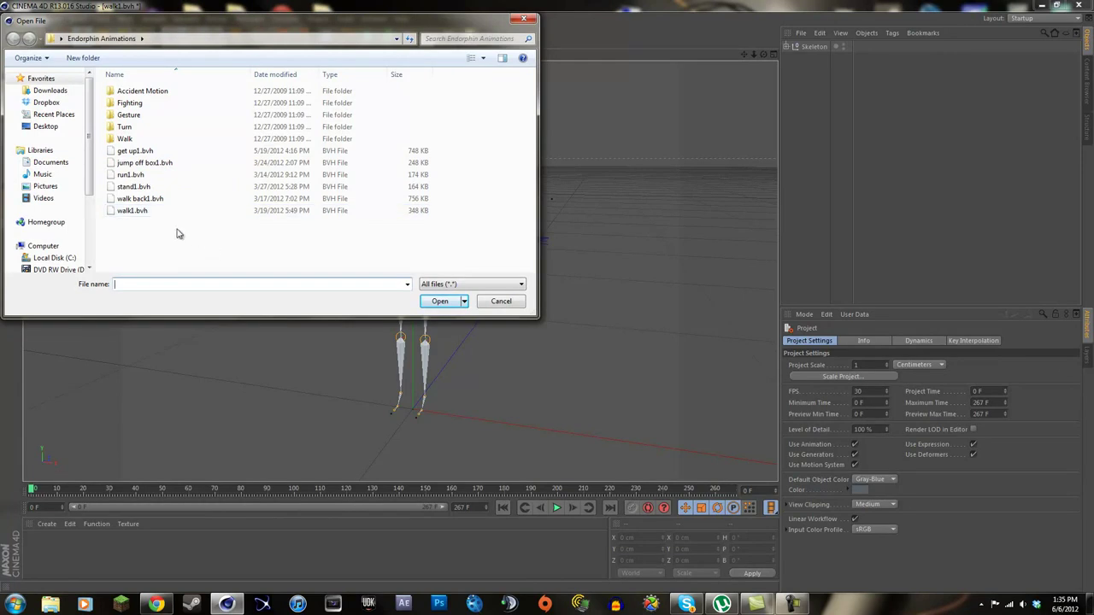
click(47, 133)
double_click(282, 224)
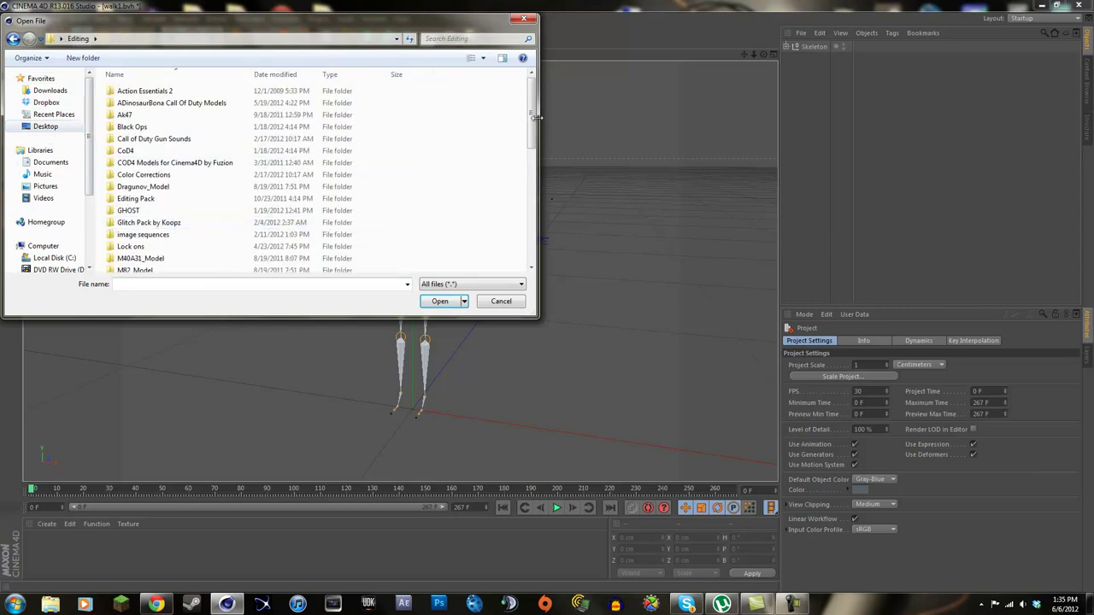
drag(531, 120, 532, 235)
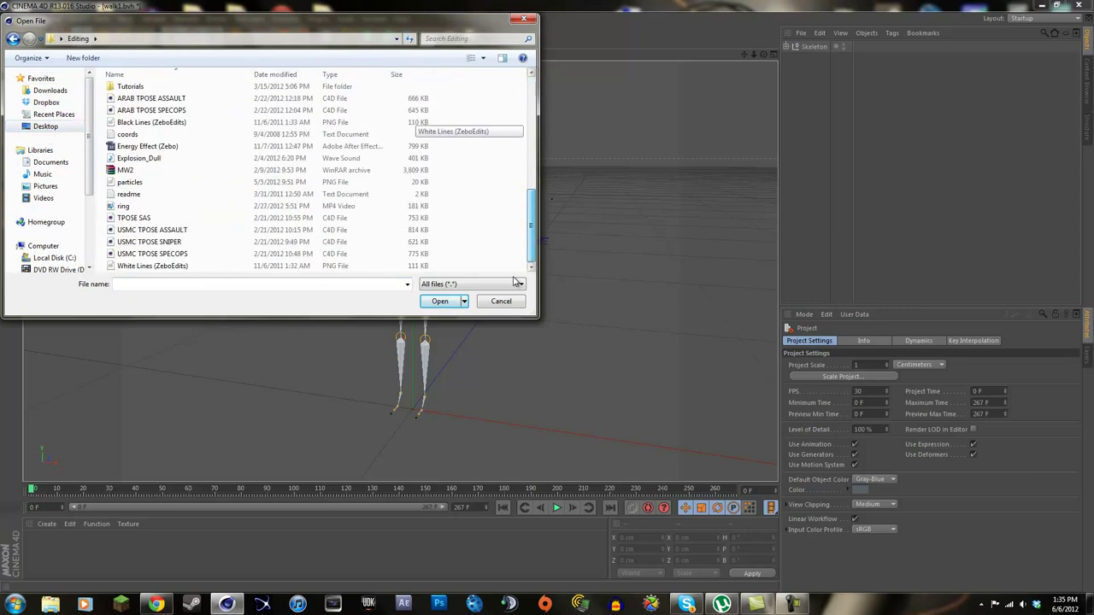
click(188, 244)
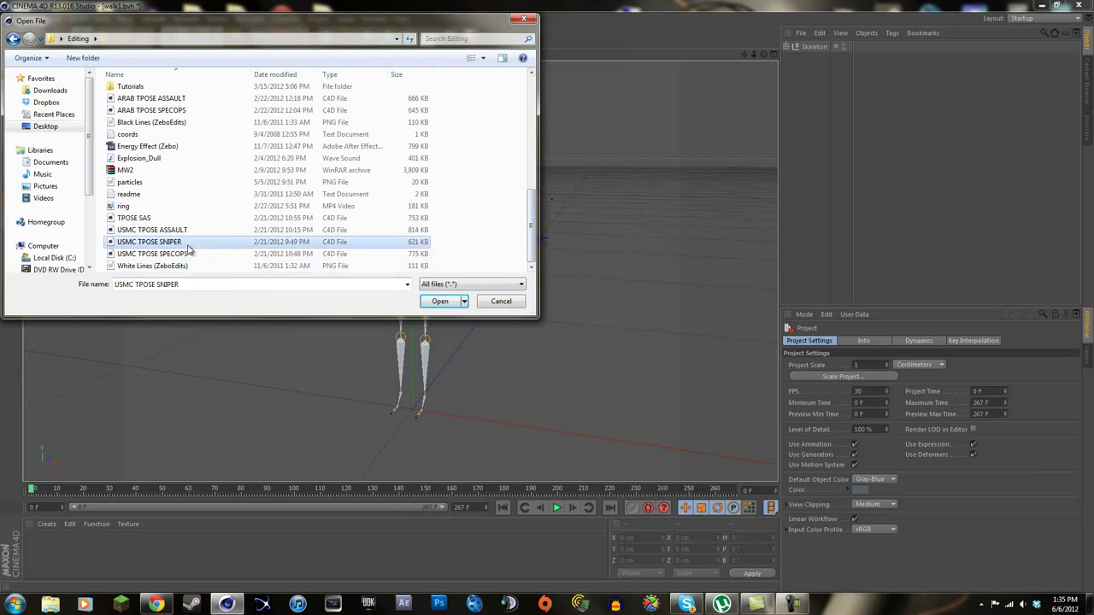
click(439, 302)
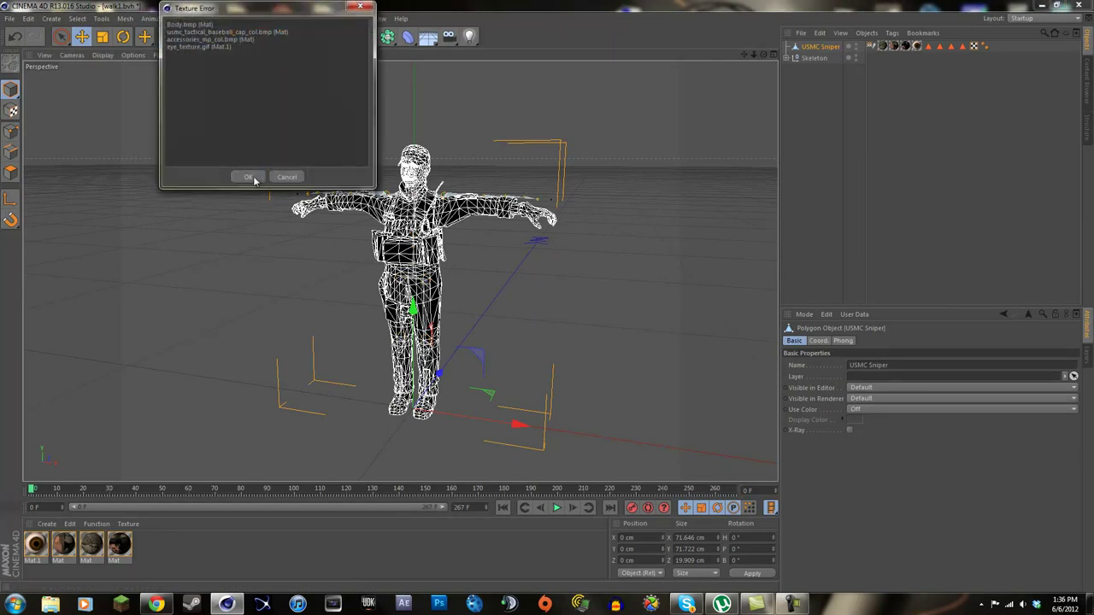
click(248, 177)
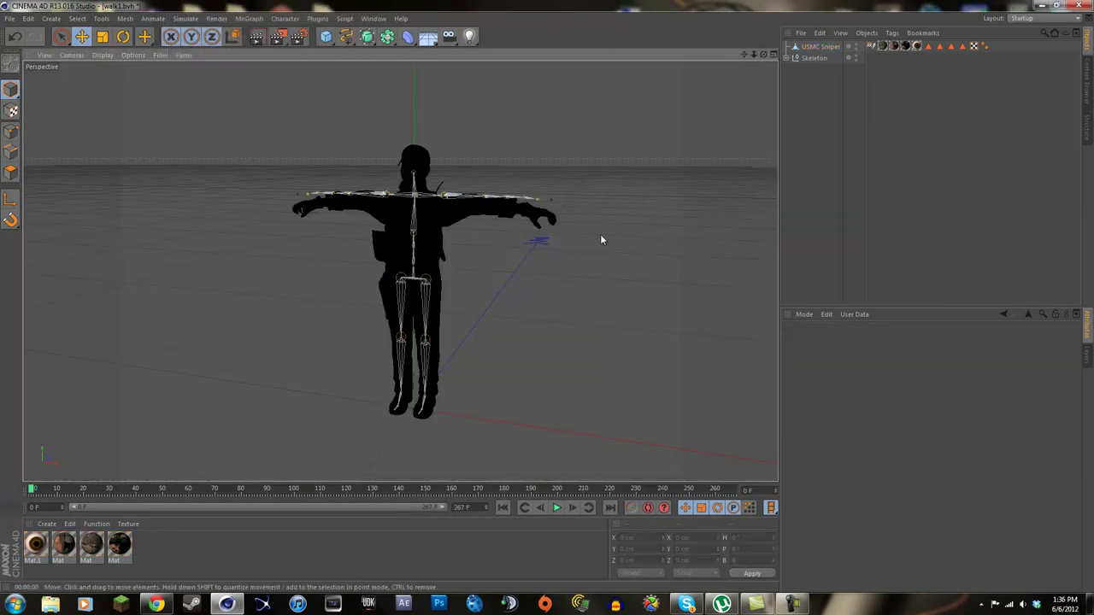
click(828, 120)
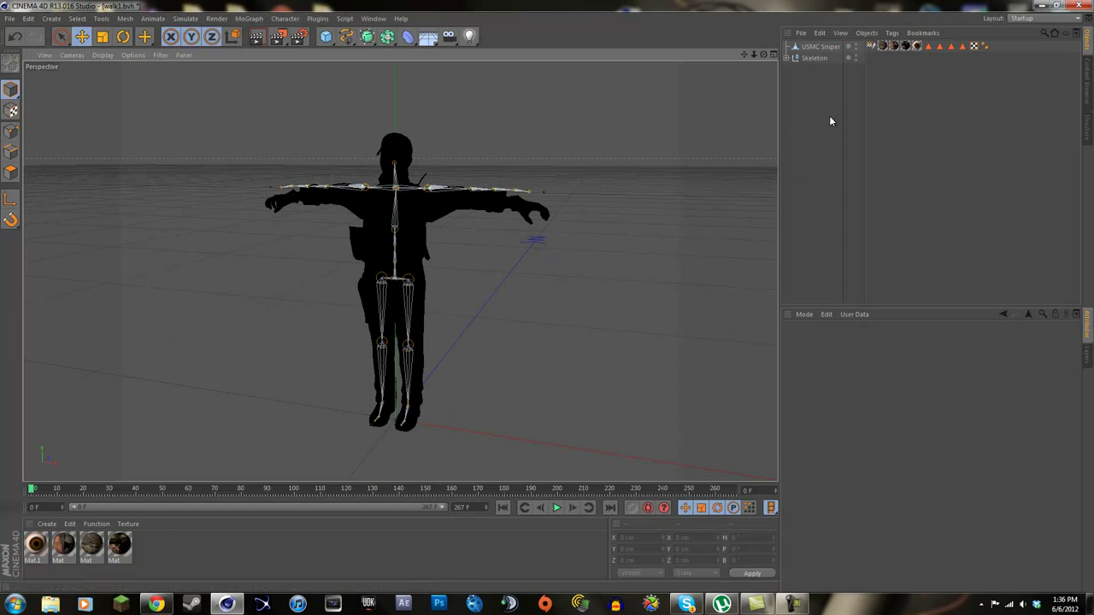
Step: Load eye_texture from the USMC tex folder of COD4 Models for Cinema4D by Fuzion as Mat.1's color texture, without copying it to the project
click(879, 48)
click(117, 551)
double_click(34, 549)
click(301, 183)
click(312, 205)
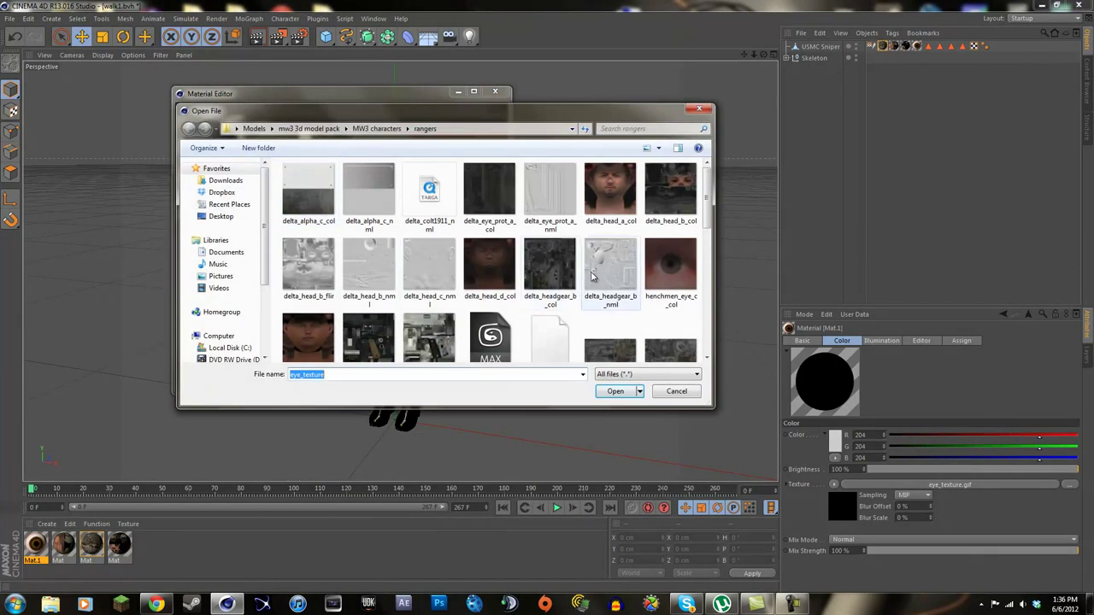
click(221, 216)
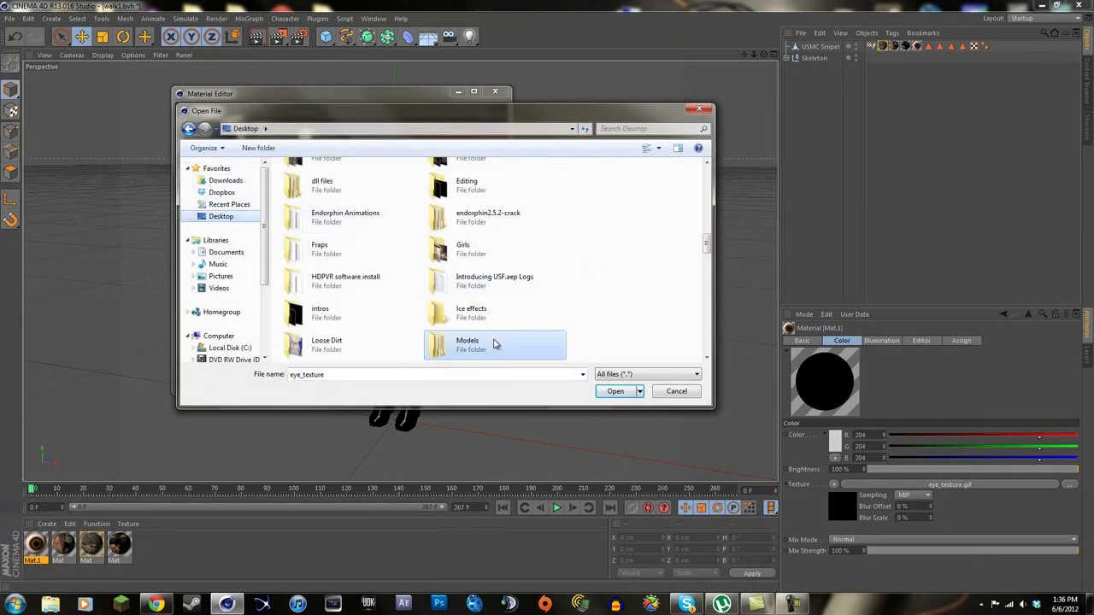
scroll(708, 246, up, 1)
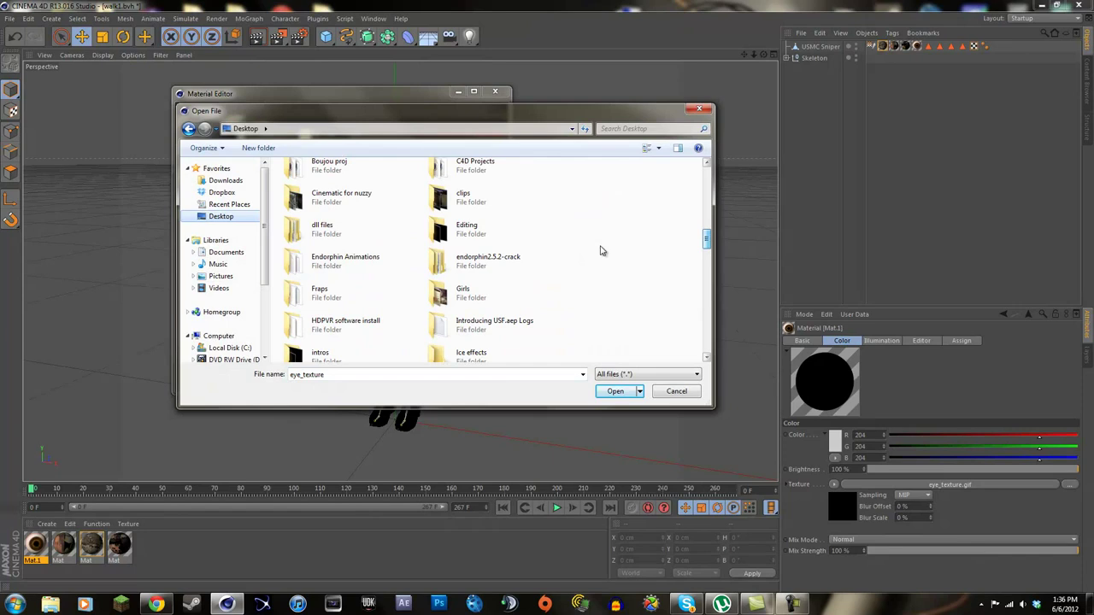
double_click(454, 219)
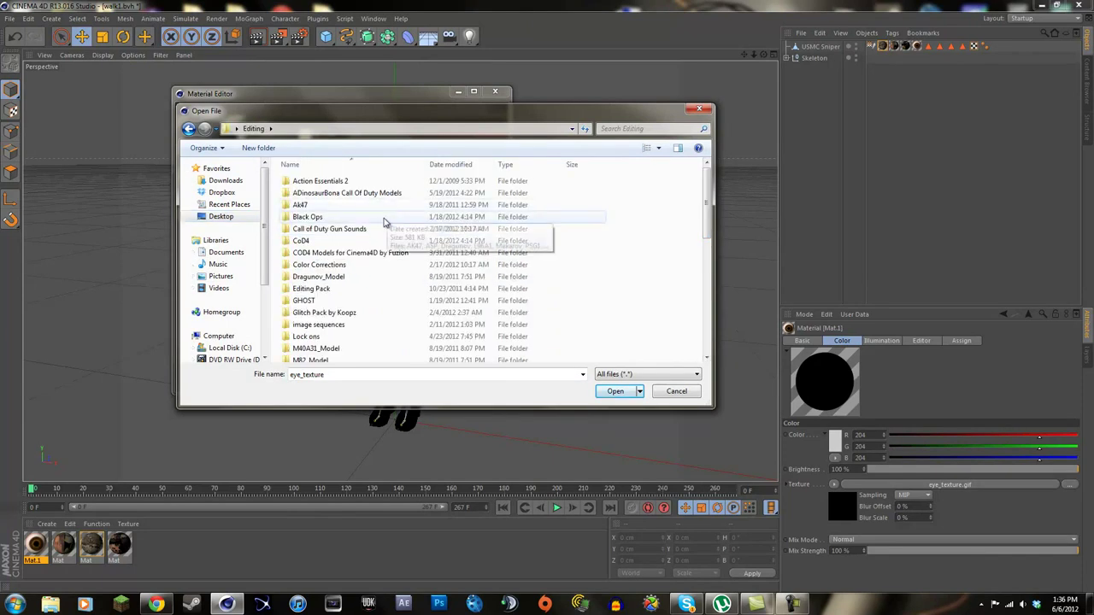
double_click(381, 253)
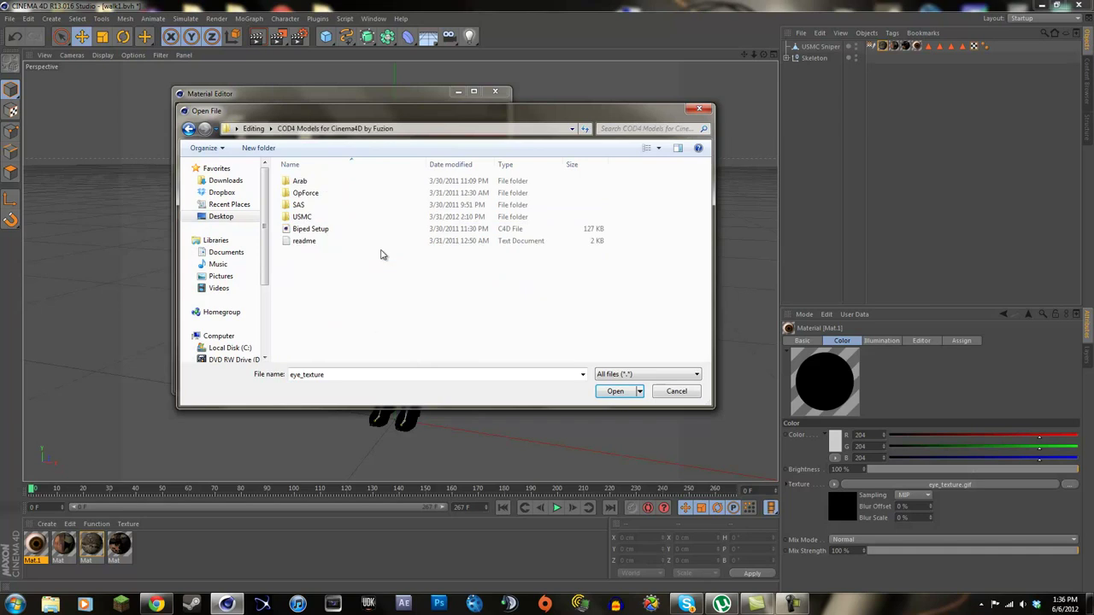
double_click(330, 219)
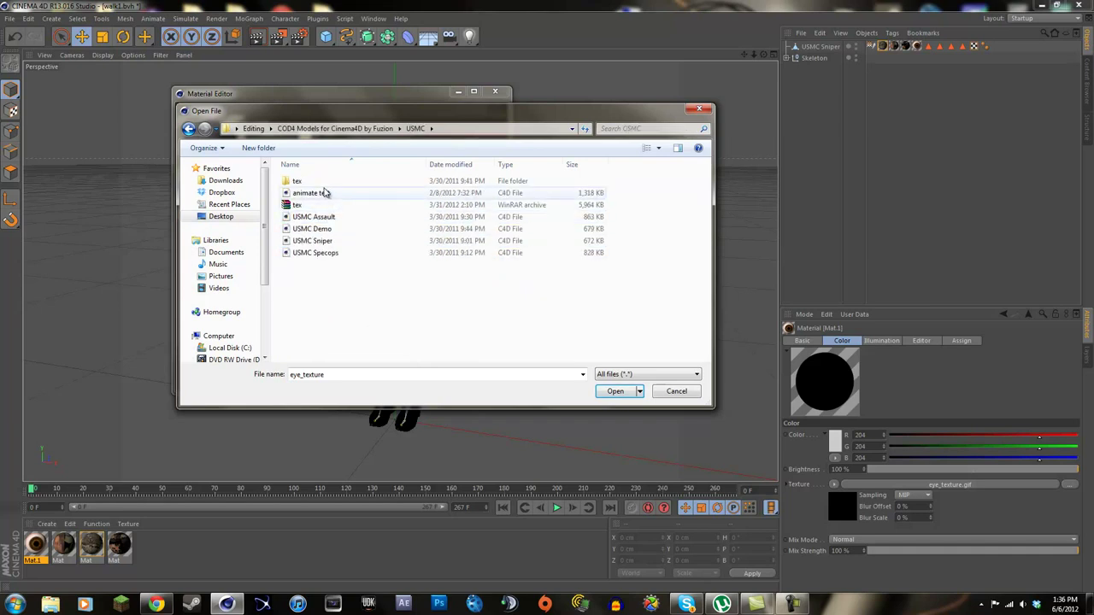
double_click(298, 181)
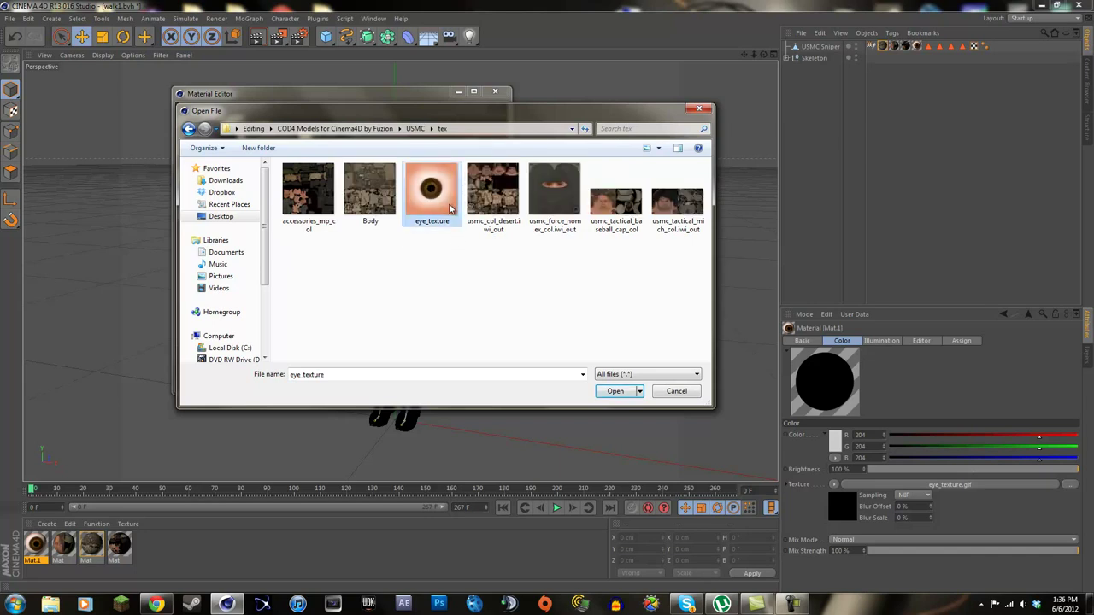
click(627, 392)
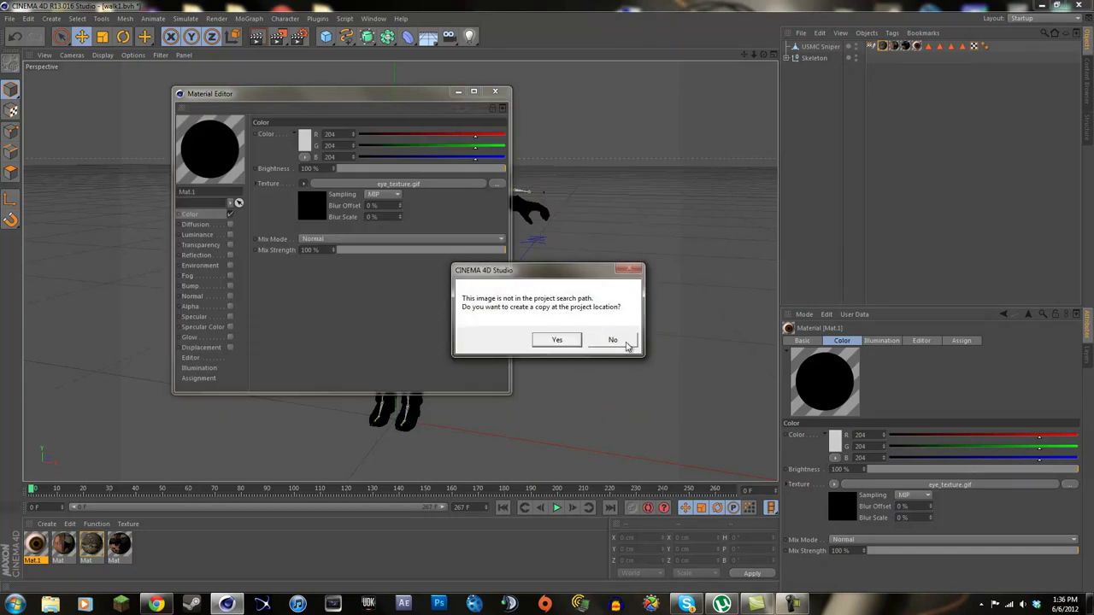
click(626, 342)
click(495, 92)
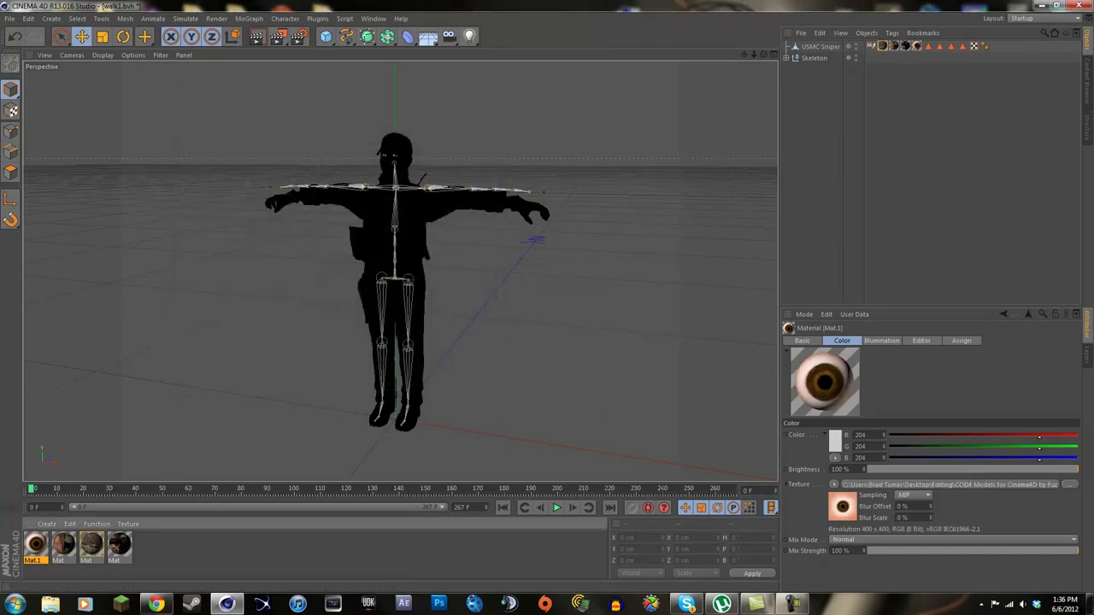
Step: Load usmc_tactical_baseball_cap_col as the color texture of the head and cap material, without copying it to the project
double_click(63, 544)
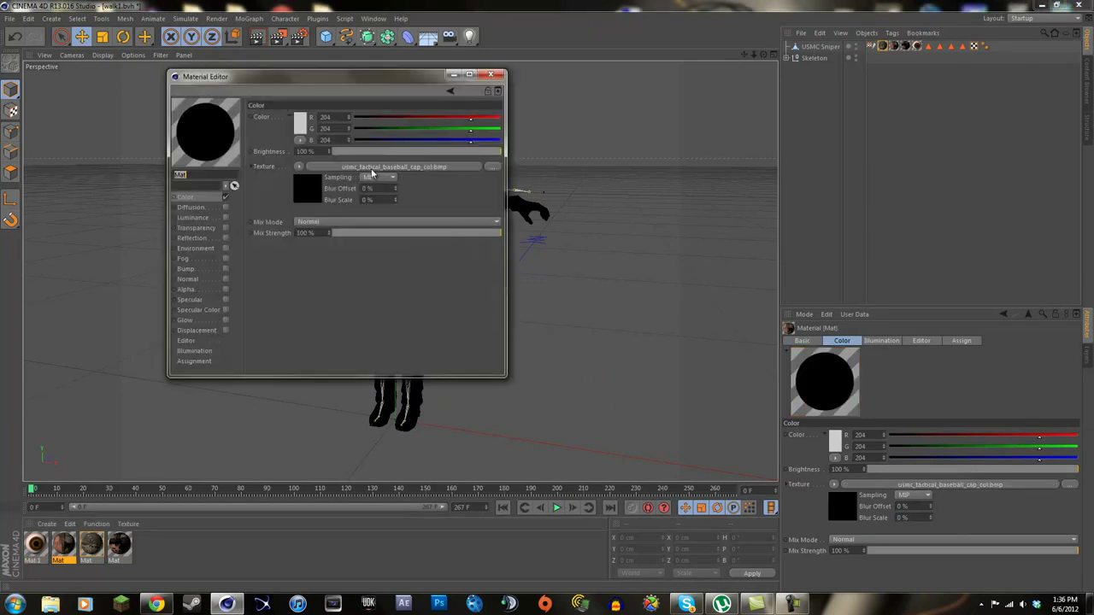
click(297, 167)
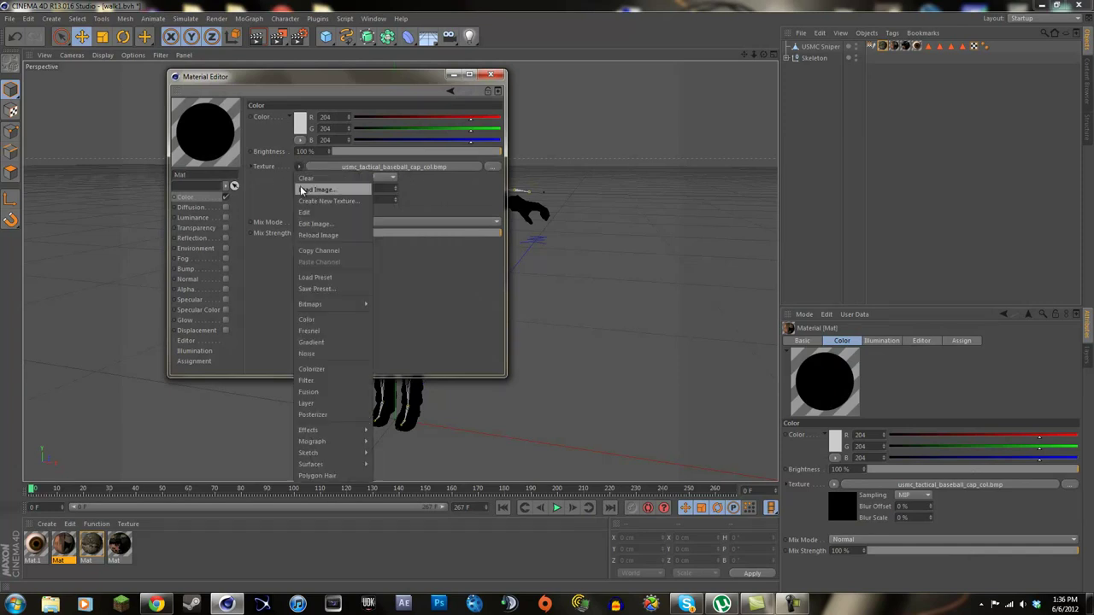
click(320, 187)
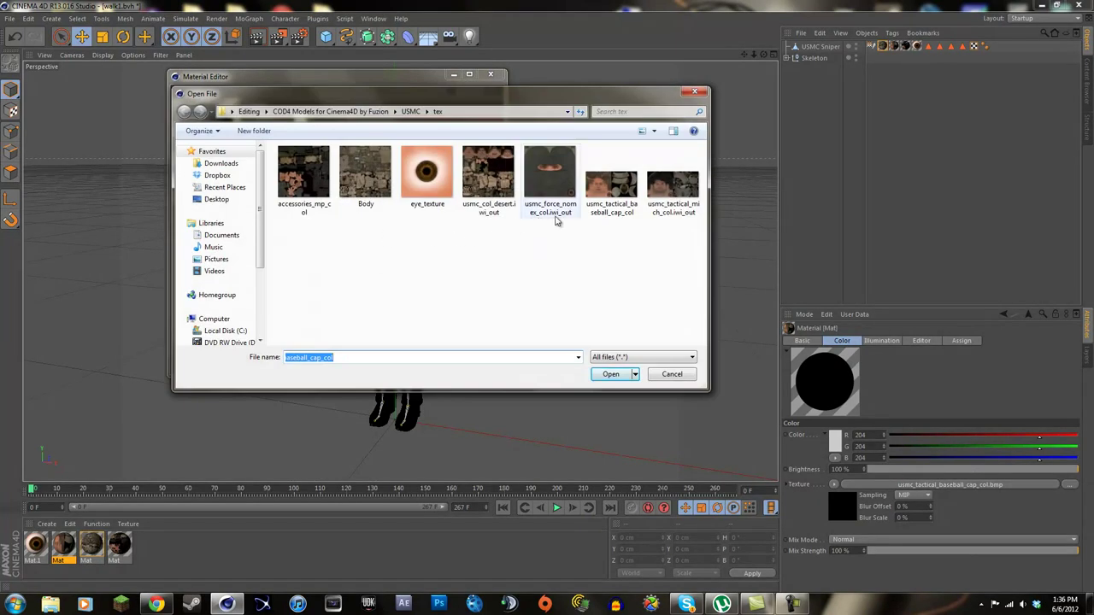
double_click(601, 175)
click(618, 340)
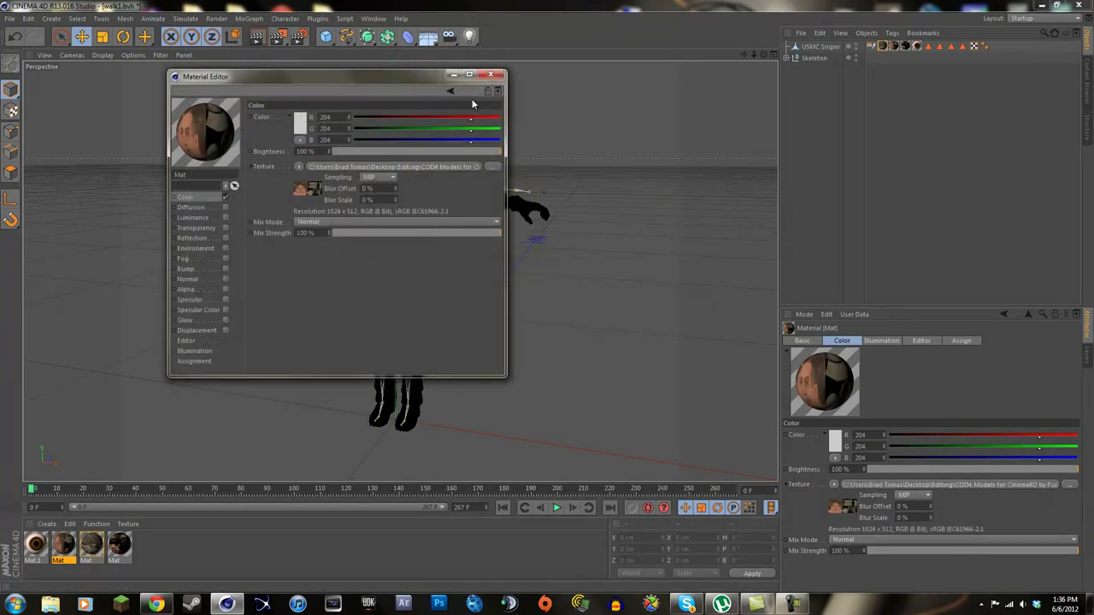
click(491, 75)
Step: Load the Body image as the color texture of the uniform material, without copying it to the project
double_click(86, 543)
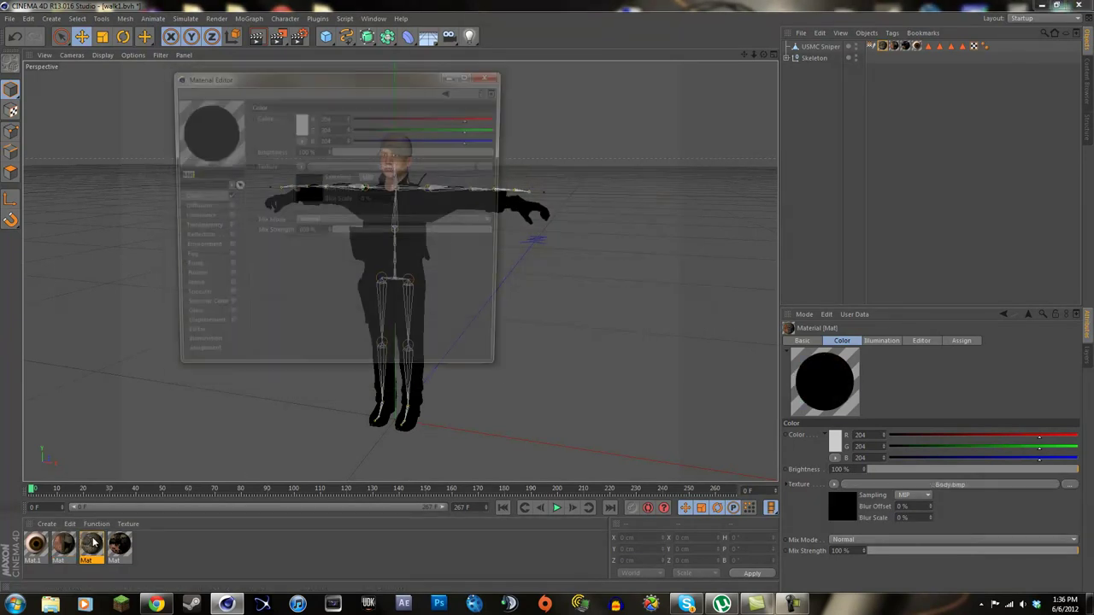
click(301, 167)
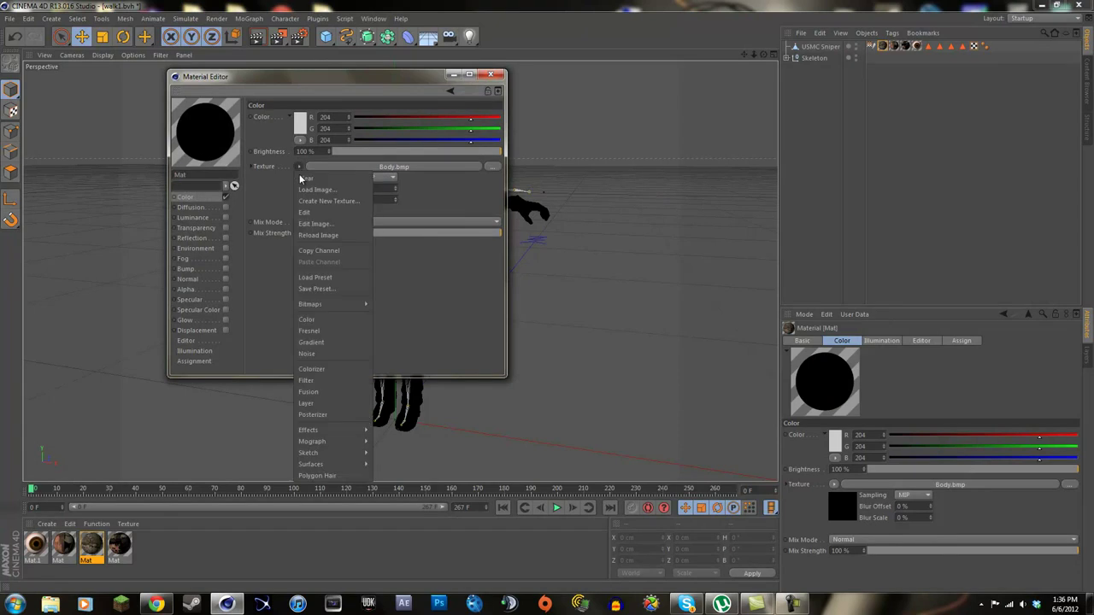
click(325, 188)
click(367, 181)
click(608, 374)
click(617, 344)
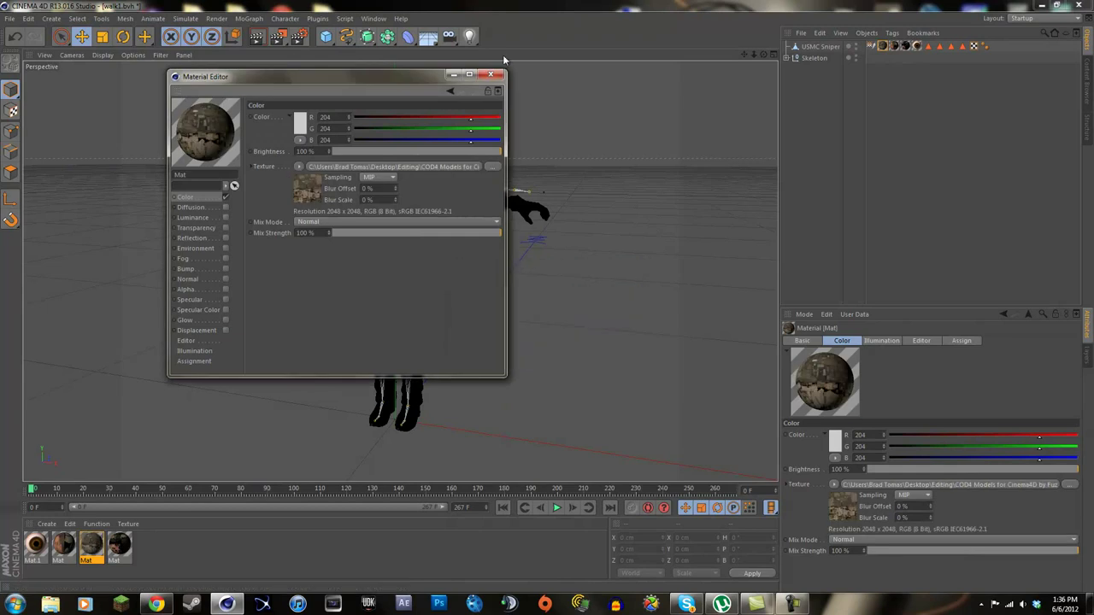
Step: Load accessories_mp_col from the USMC tex folder as the last material's color texture, without copying it to the project
click(491, 74)
double_click(120, 544)
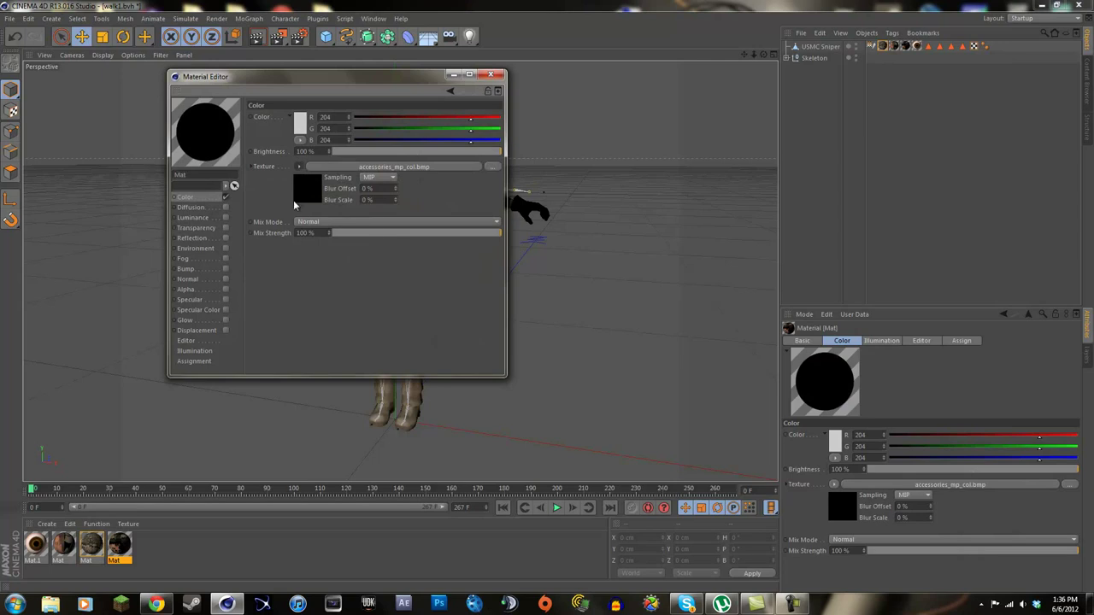
click(299, 167)
click(321, 181)
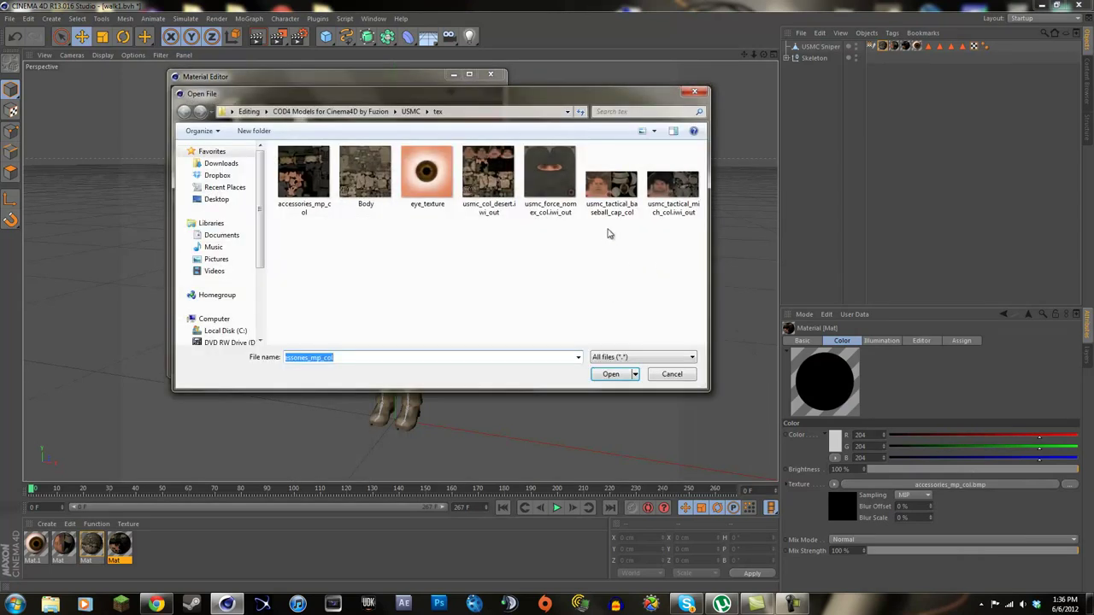
click(303, 175)
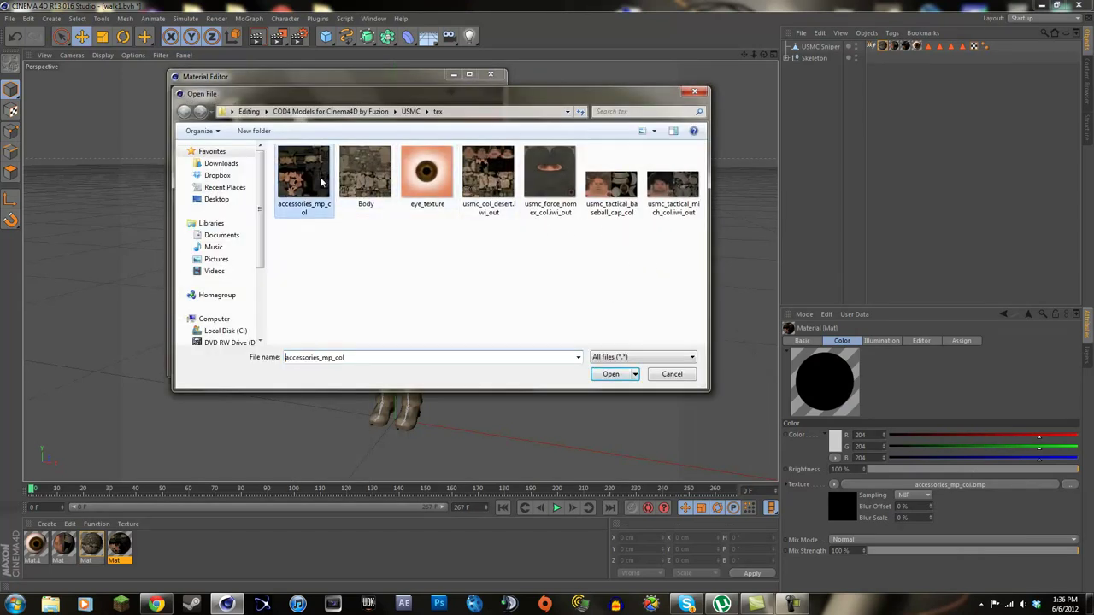
click(622, 374)
click(611, 339)
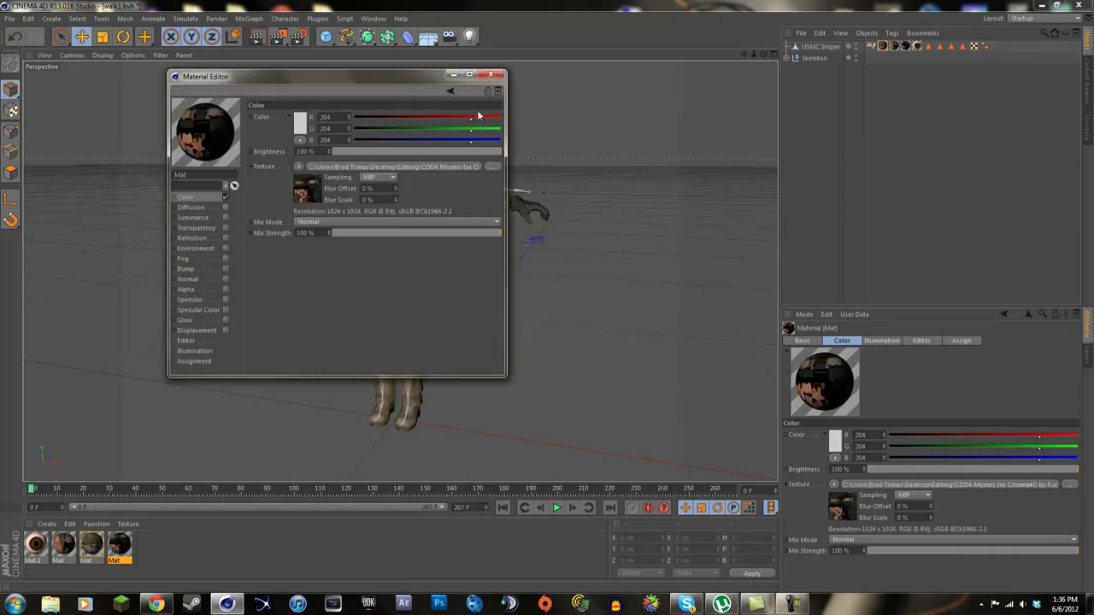
click(490, 74)
Step: Render the perspective view to check the textured soldier, and compare the skeleton's size with the body
click(257, 36)
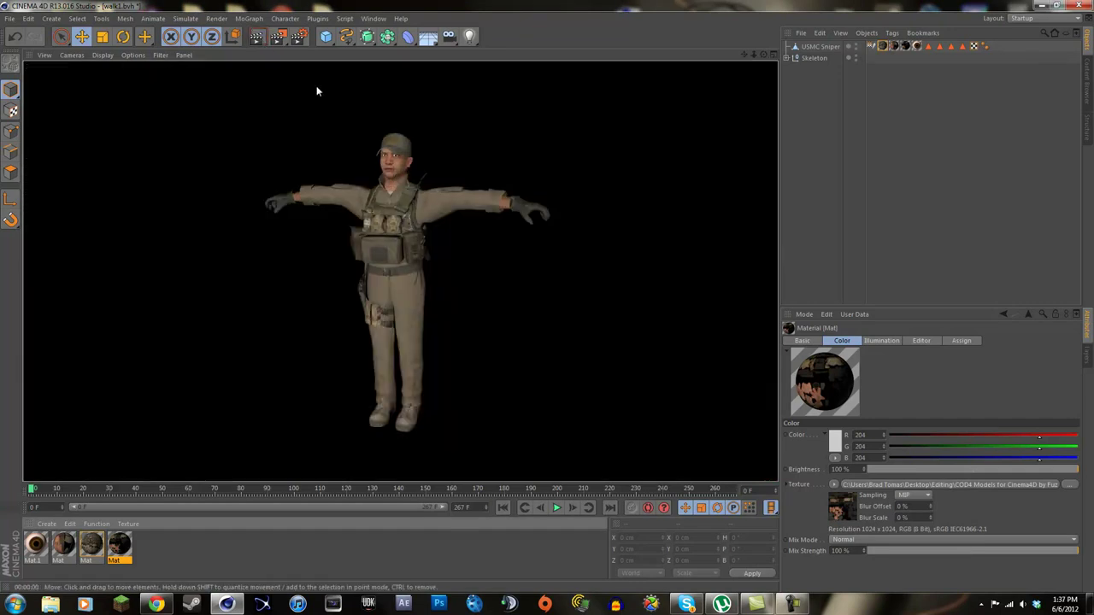
scroll(533, 344, up, 5)
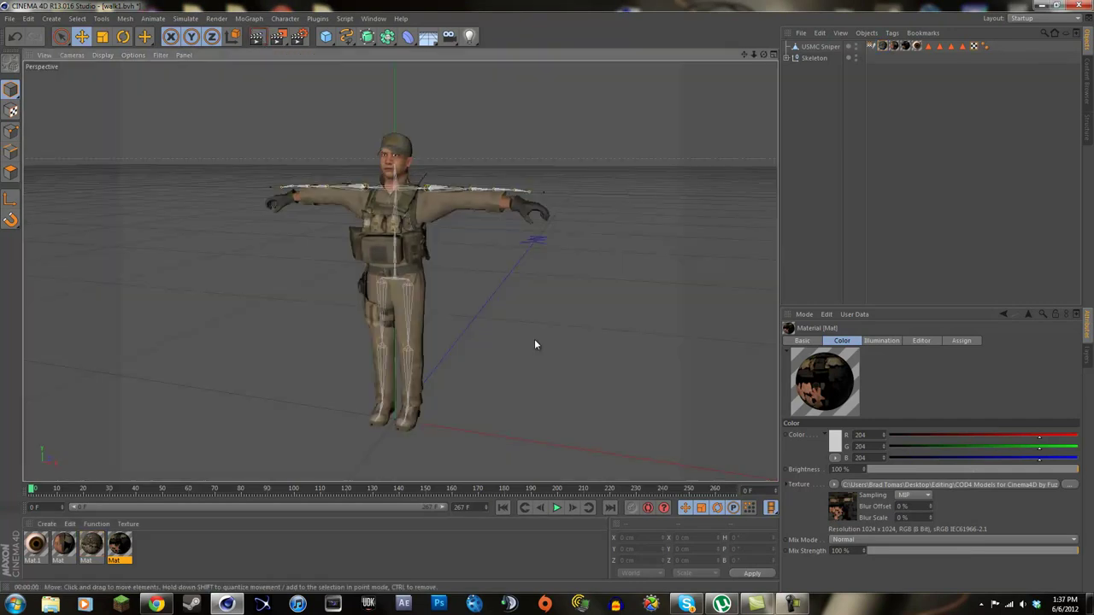
scroll(512, 276, down, 4)
drag(763, 54, 550, 301)
Step: Replace the skeleton by deleting it and importing walk1.bvh from the desktop's Endorphin Animations folder at a slightly smaller scale
click(807, 58)
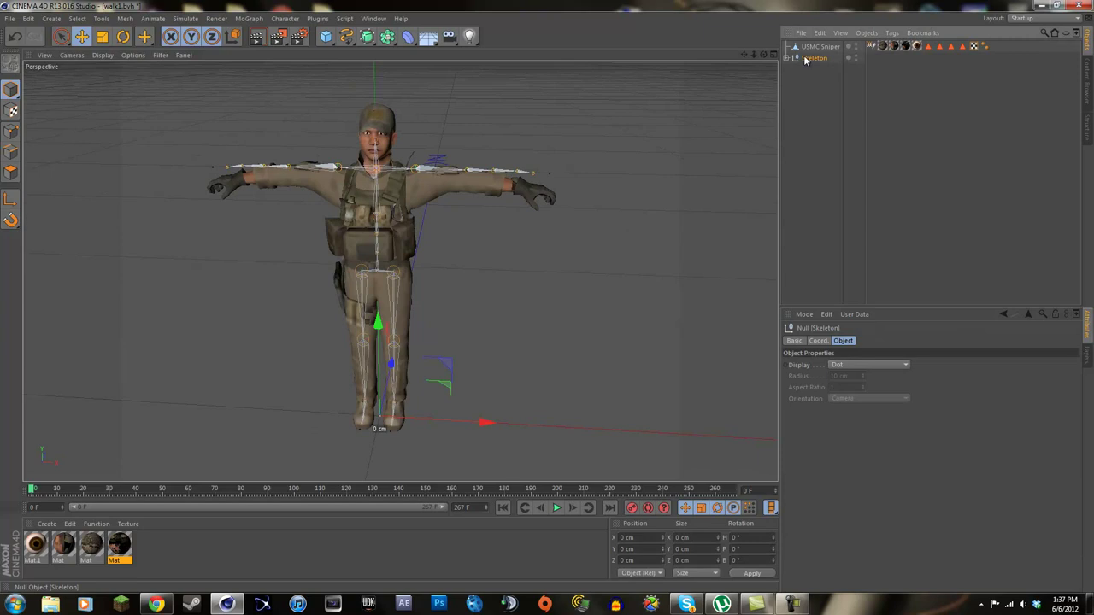
key(Delete)
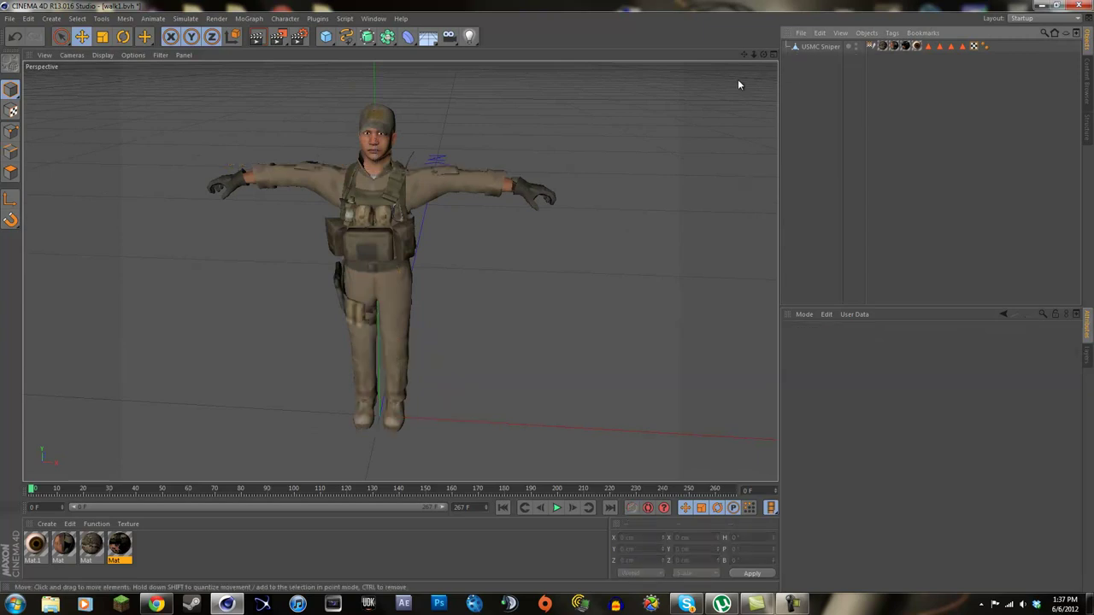
click(9, 18)
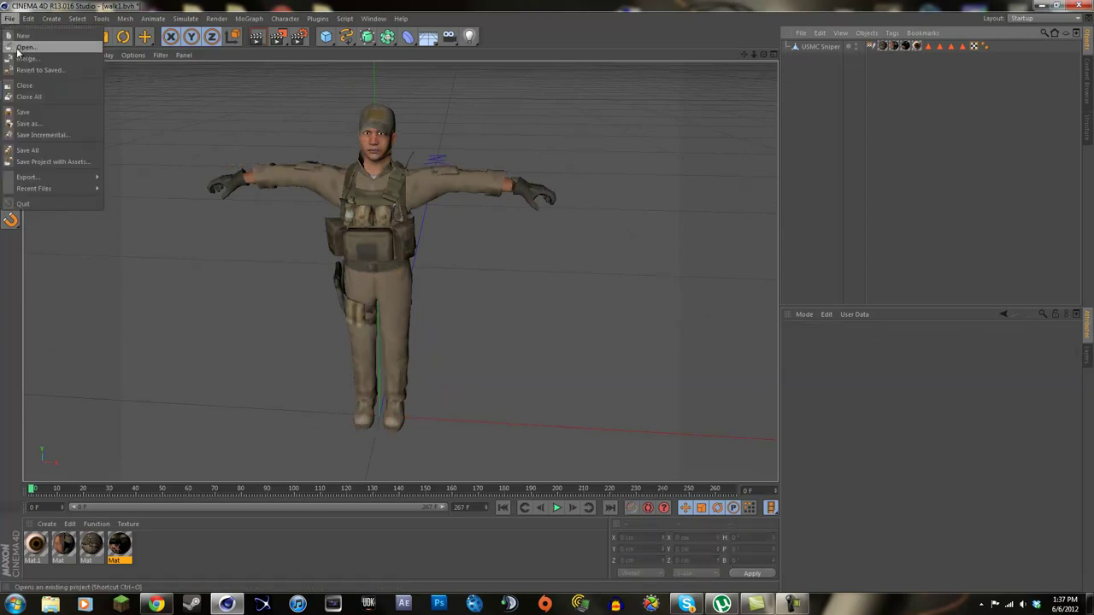
click(20, 47)
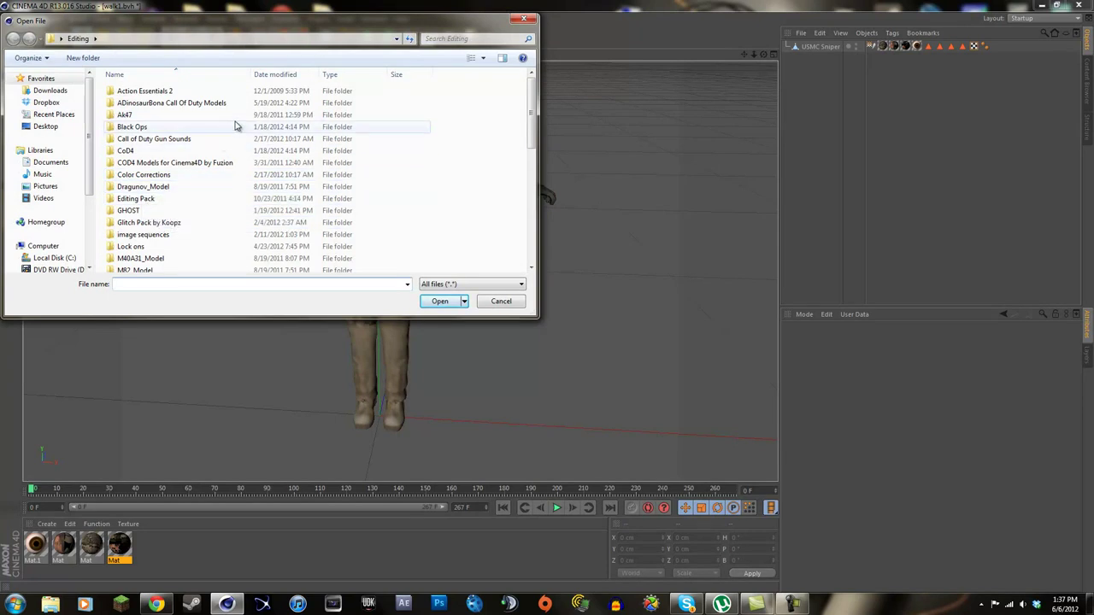
click(45, 126)
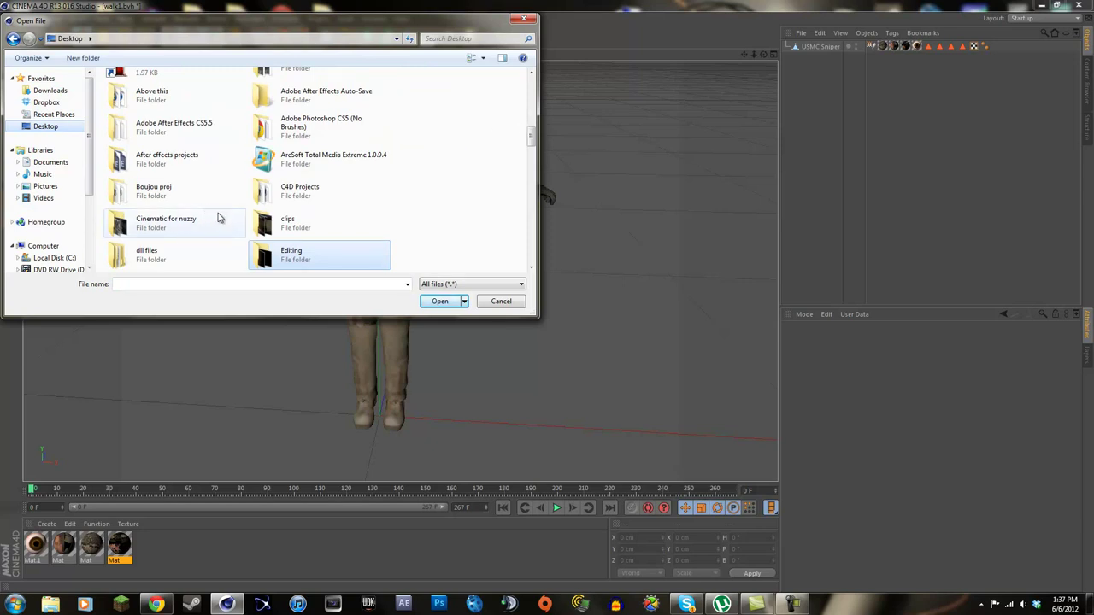
drag(531, 141, 532, 150)
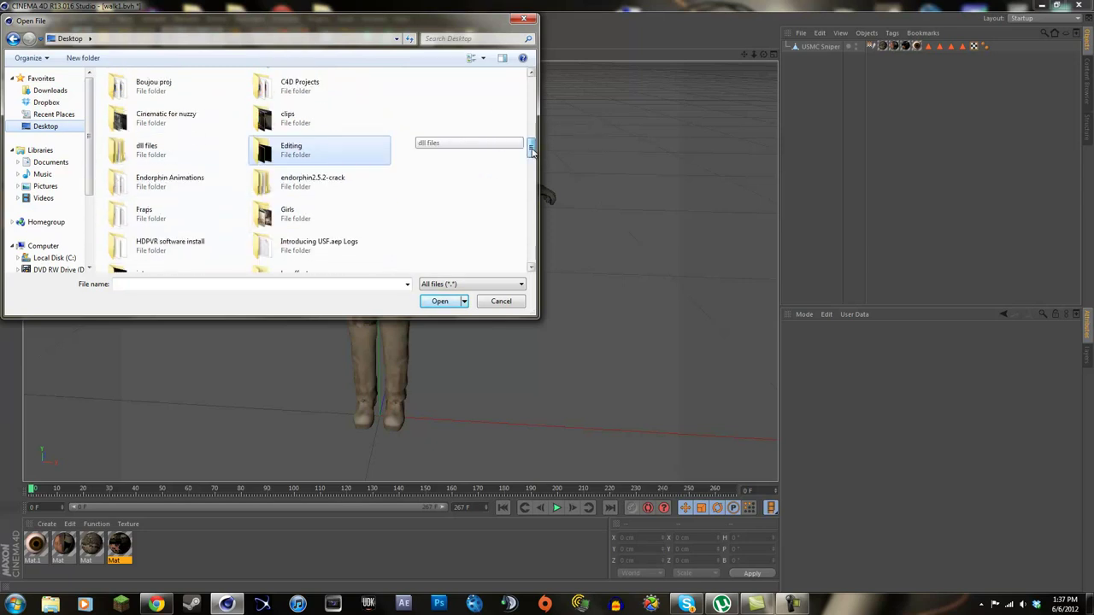
double_click(202, 181)
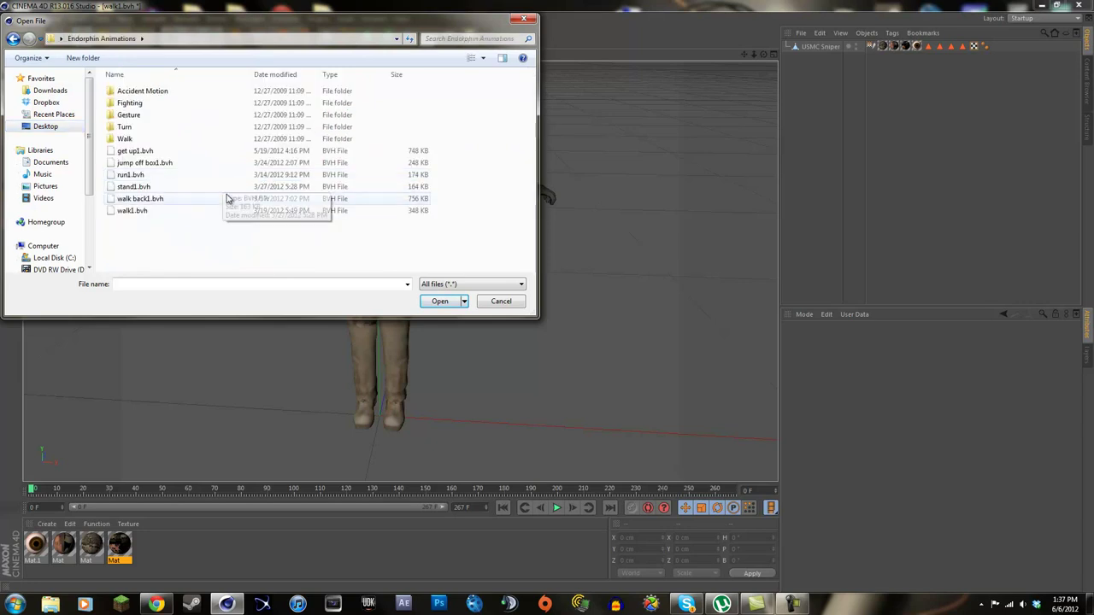
click(168, 213)
click(432, 301)
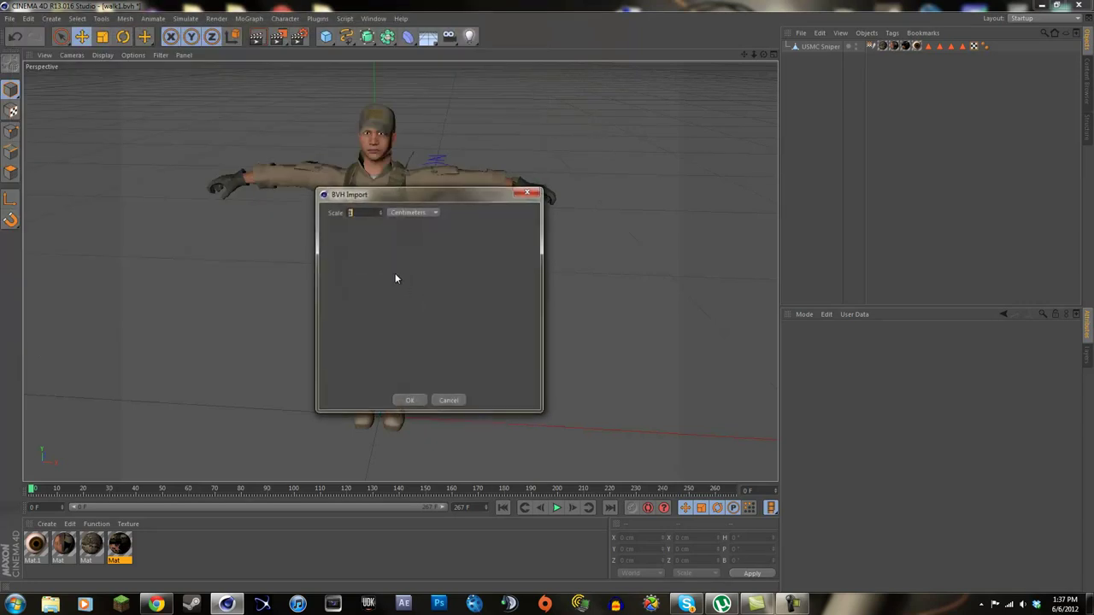
text(595)
click(411, 401)
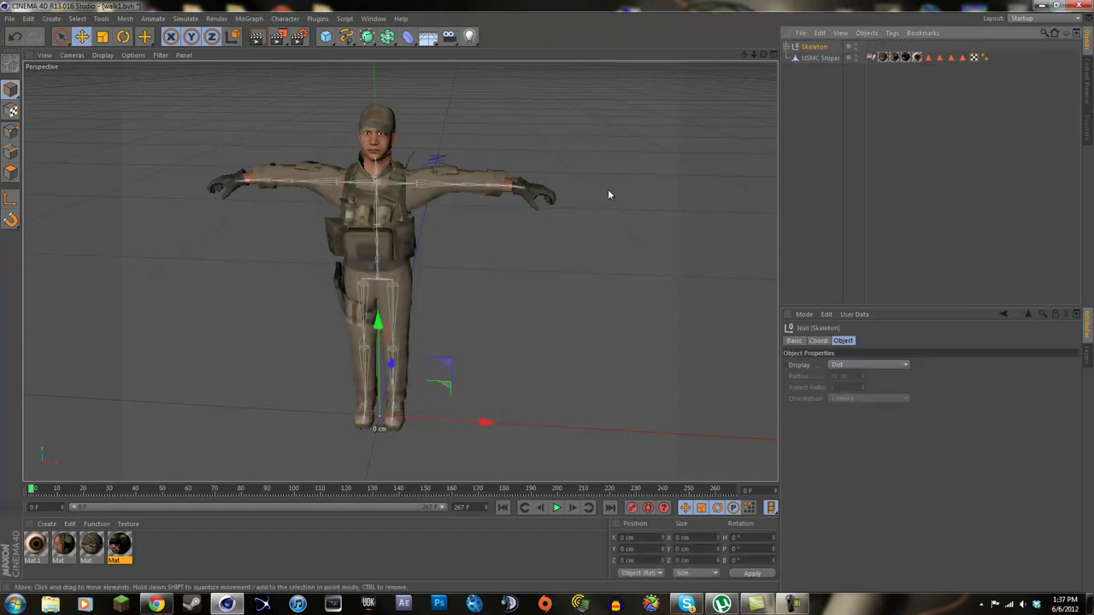
Step: Place Skeleton below USMC Sniper in the object list and tilt it to a pitch of about 3.7°
drag(763, 55, 544, 300)
mouse_move(546, 295)
alt+mouse_down()
mouse_move(559, 295)
mouse_move(547, 299)
alt+mouse_up()
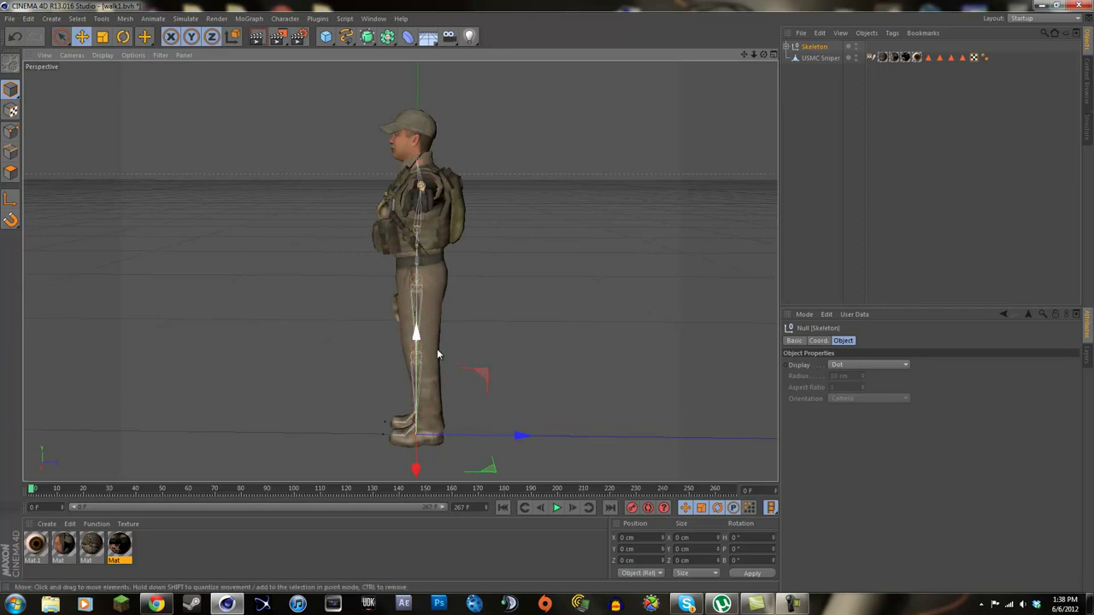
drag(812, 68, 813, 68)
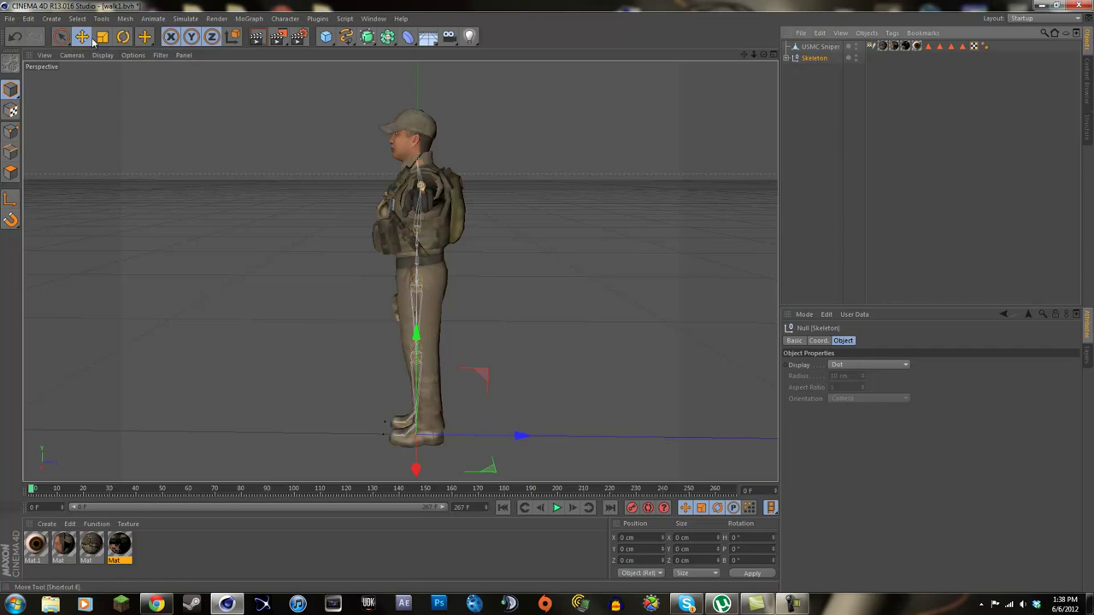
click(123, 37)
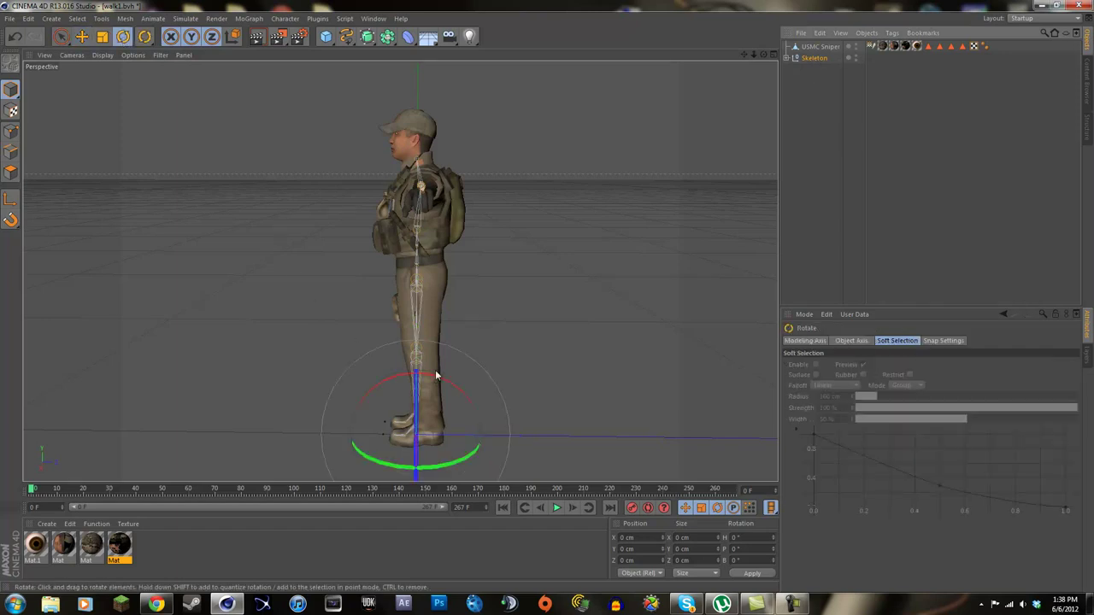
drag(453, 387, 447, 388)
Step: Shift the skeleton about 3 cm along its Z axis to center it inside the soldier's body
click(82, 36)
drag(524, 436, 535, 437)
drag(763, 54, 547, 296)
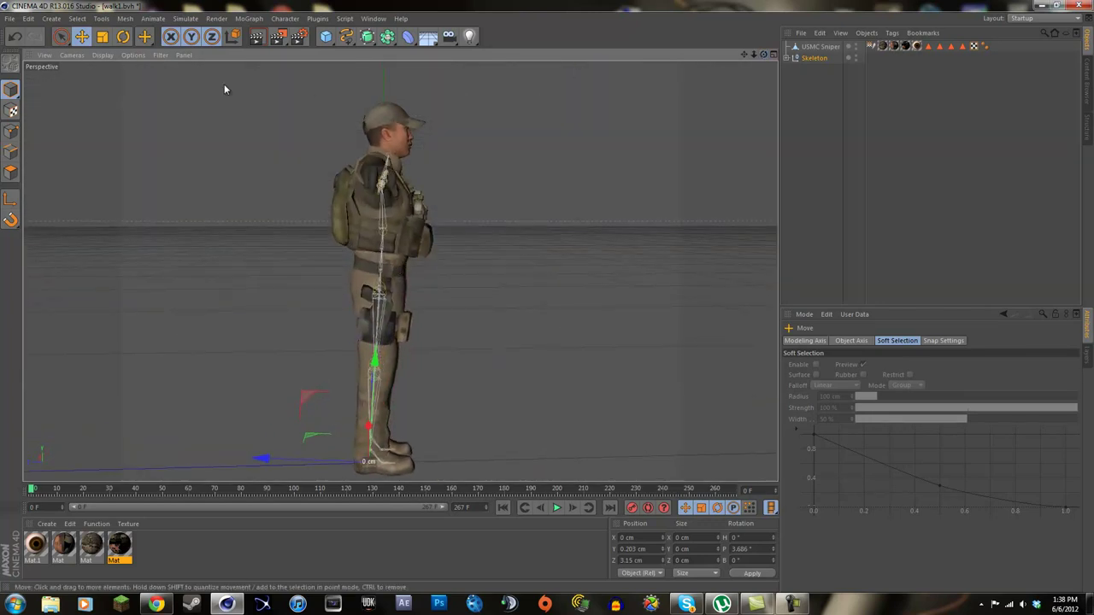
Step: Refine the skeleton's tilt to a pitch of about 3° so it follows the soldier's legs and torso
click(88, 40)
click(123, 36)
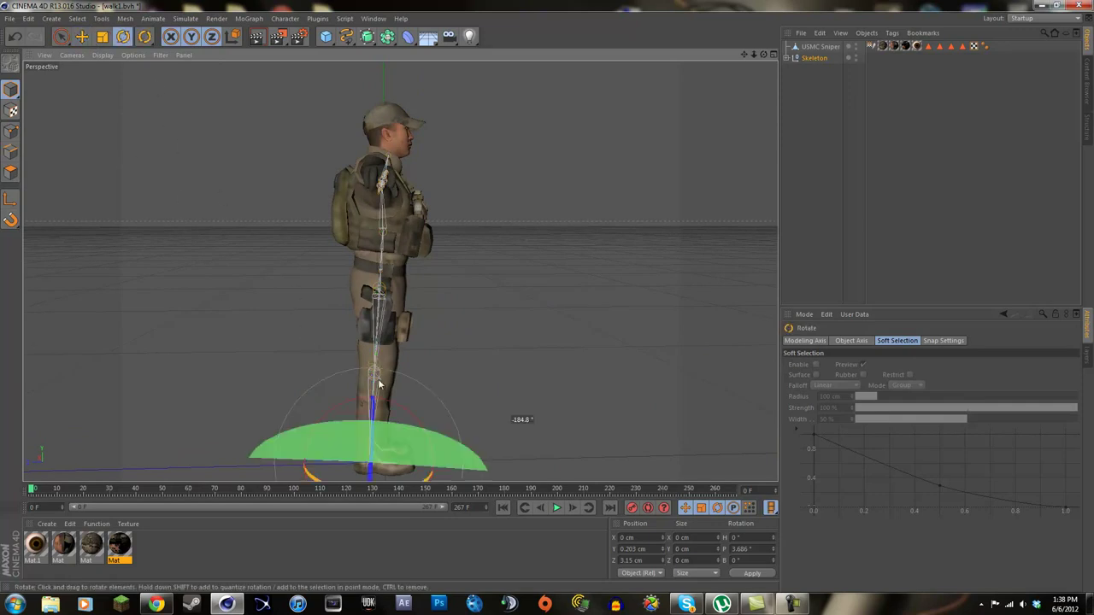
drag(396, 409, 396, 410)
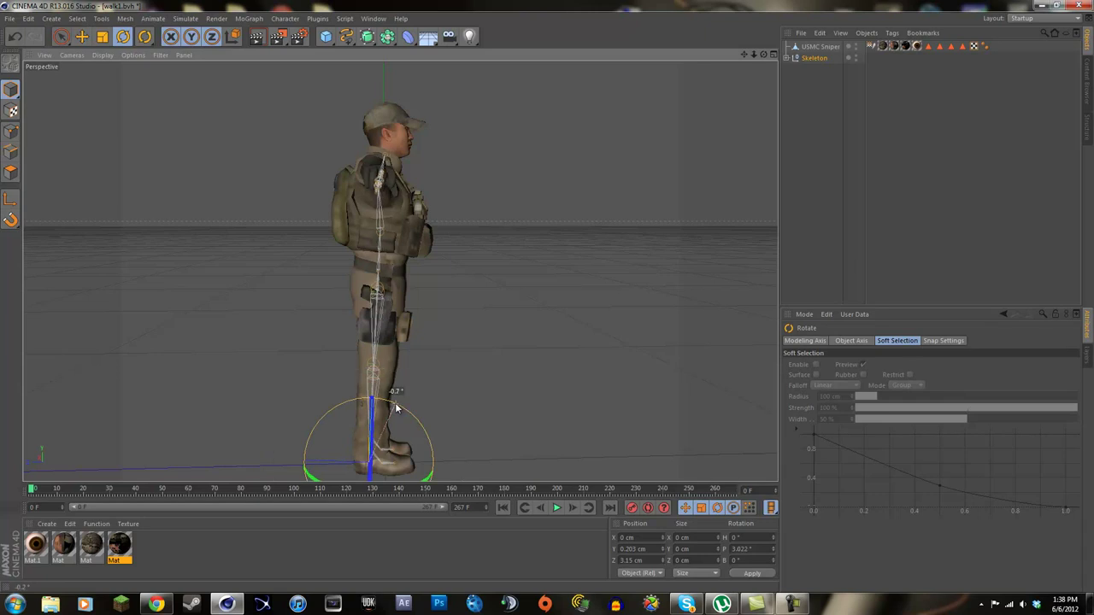
click(81, 36)
mouse_move(762, 54)
mouse_down()
mouse_move(539, 301)
mouse_move(548, 300)
mouse_up()
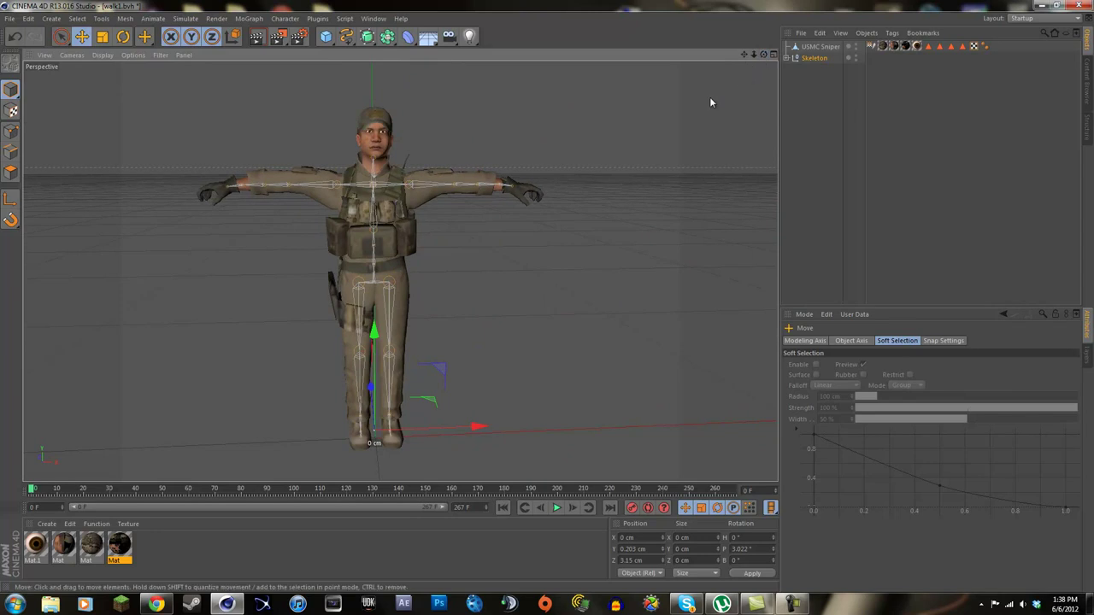
drag(544, 304, 548, 301)
Step: Expand the skeleton hierarchy through the spine joints and LeftClavicleJoint down to LeftShoulderJoint
click(787, 58)
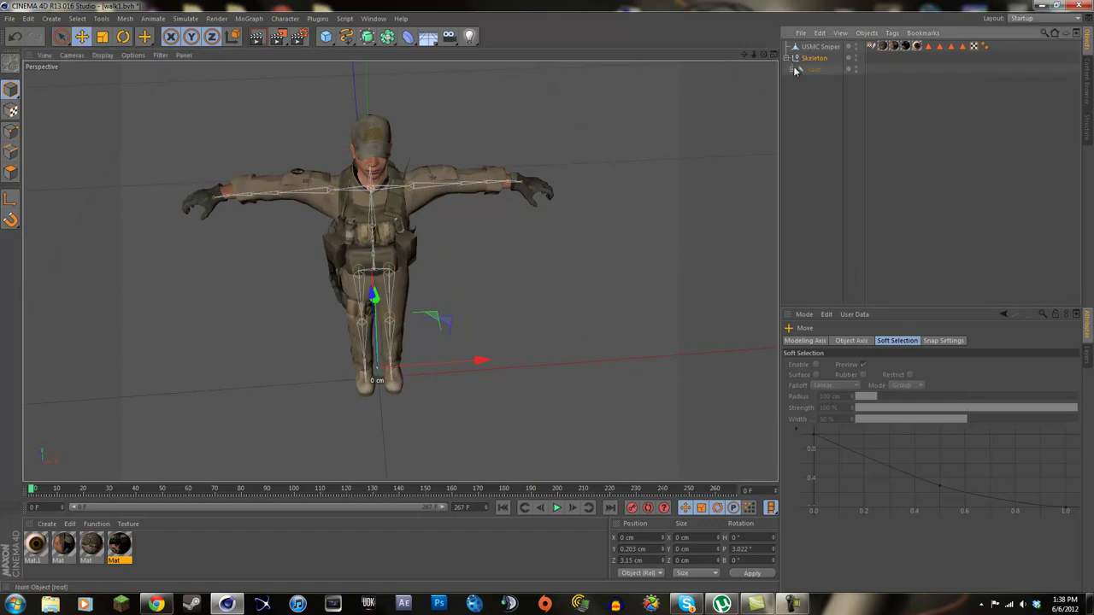
click(791, 69)
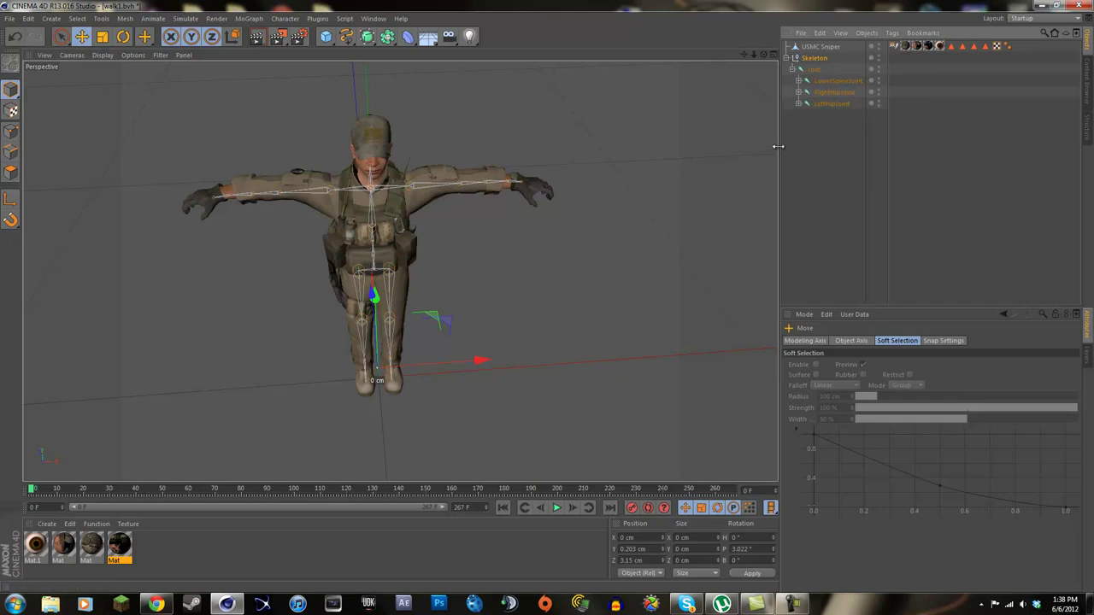
click(798, 82)
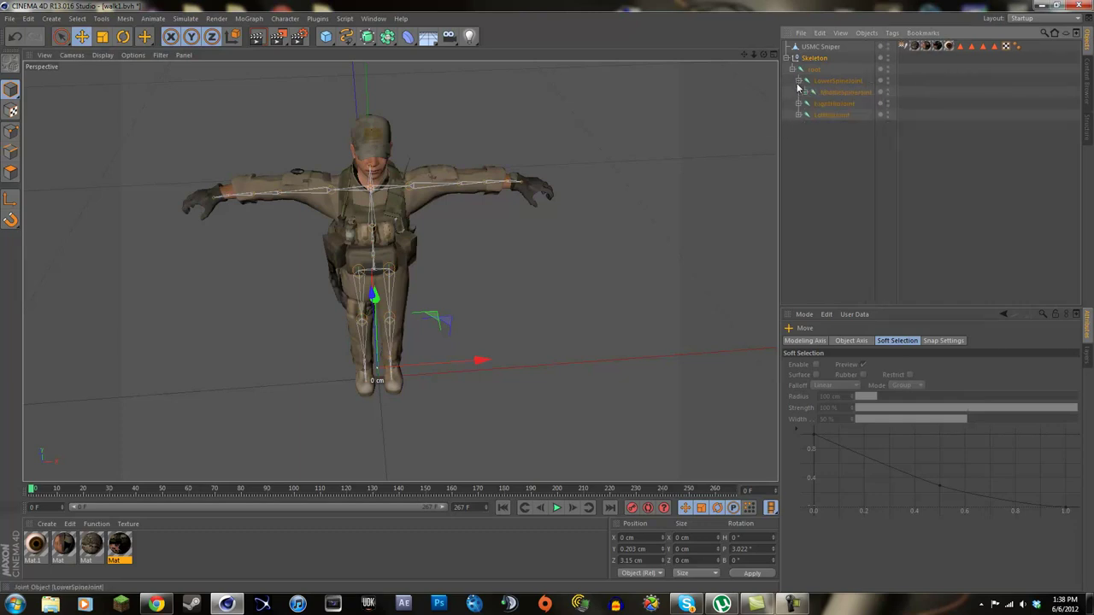
click(803, 92)
click(811, 104)
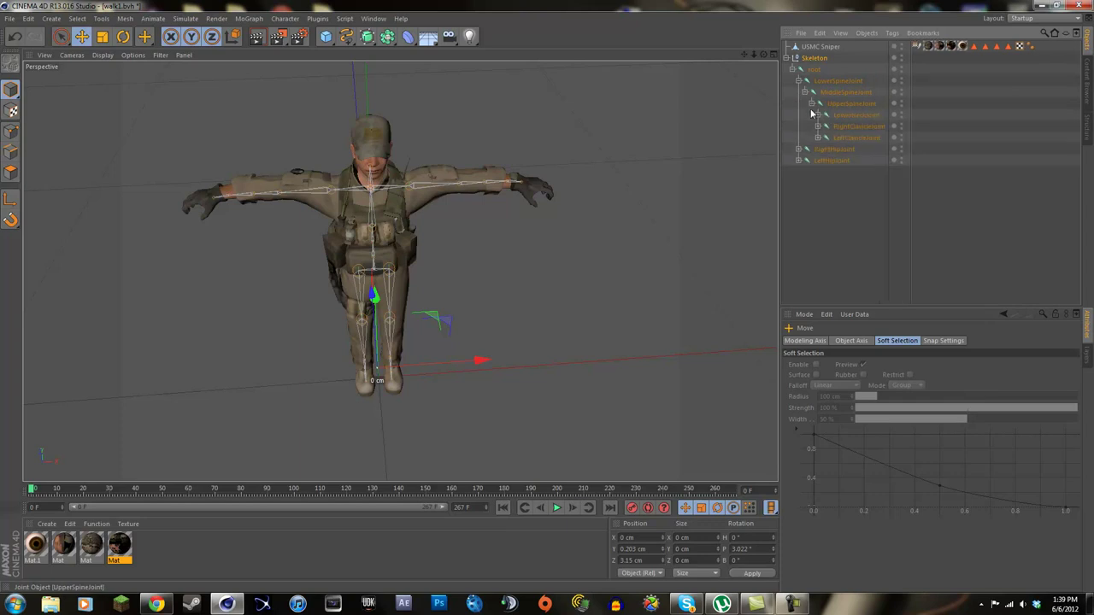
click(817, 139)
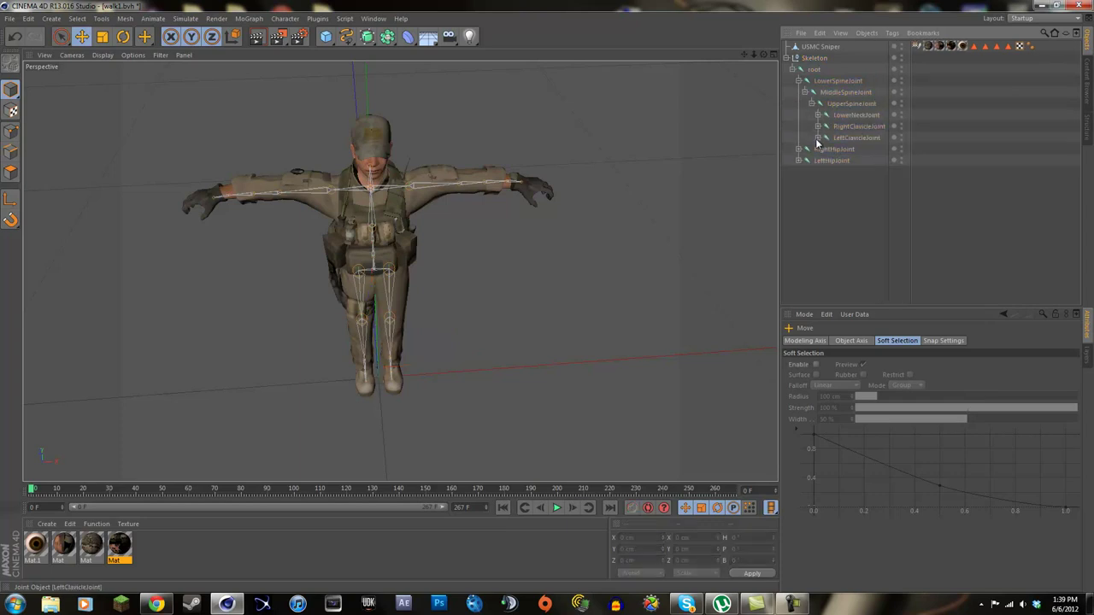
click(818, 138)
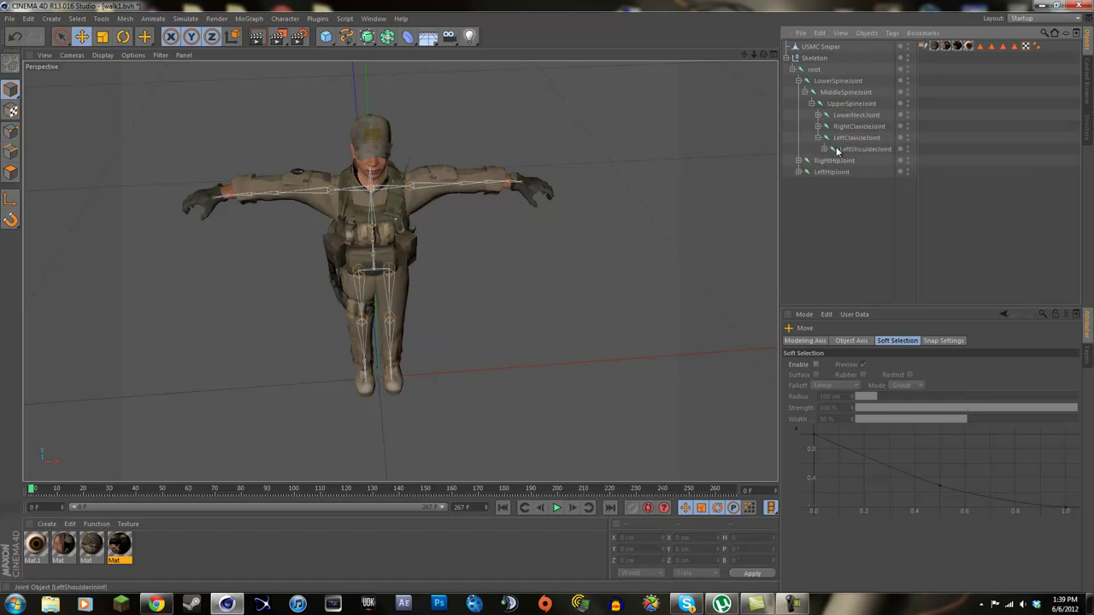
Step: Select LeftShoulderJoint with the Rotate tool, reveal its elbow joint, and examine how the arm bones fit the left arm
click(859, 150)
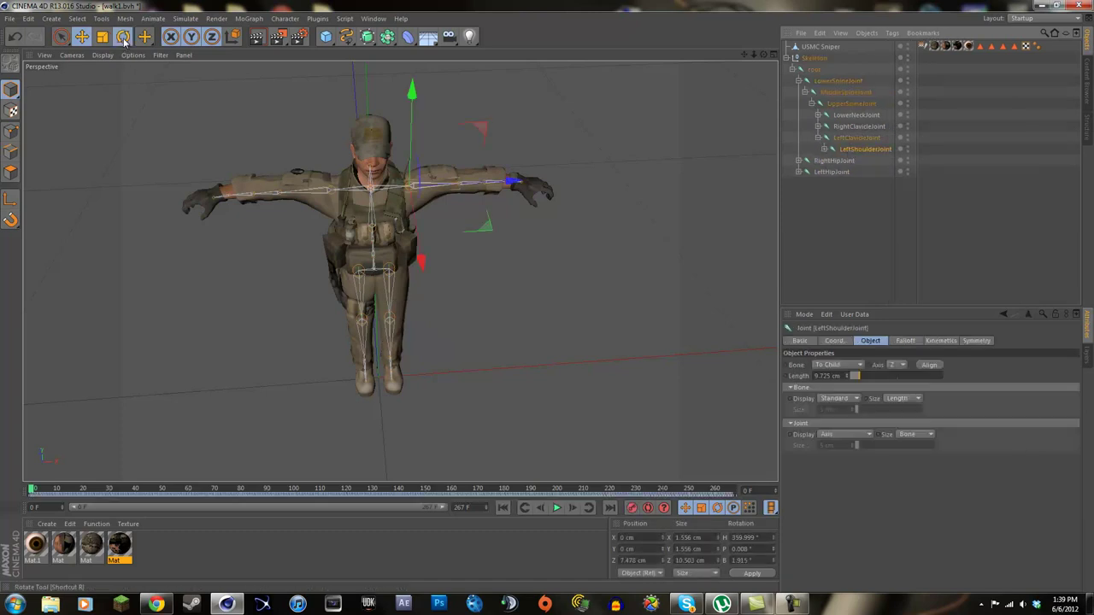
key(r)
alt+drag(513, 291, 479, 248)
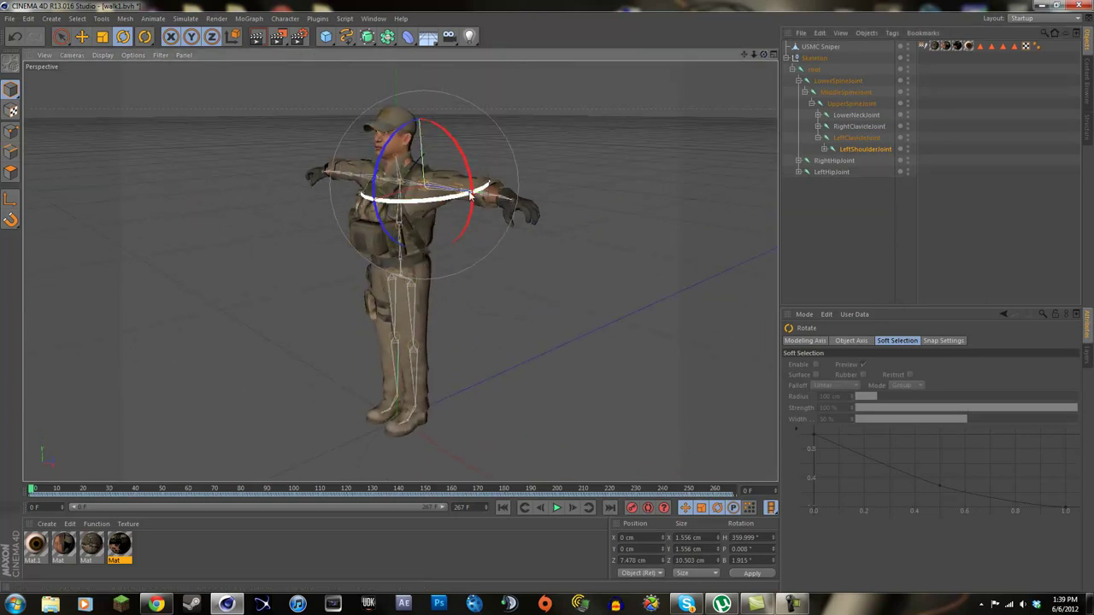
click(825, 150)
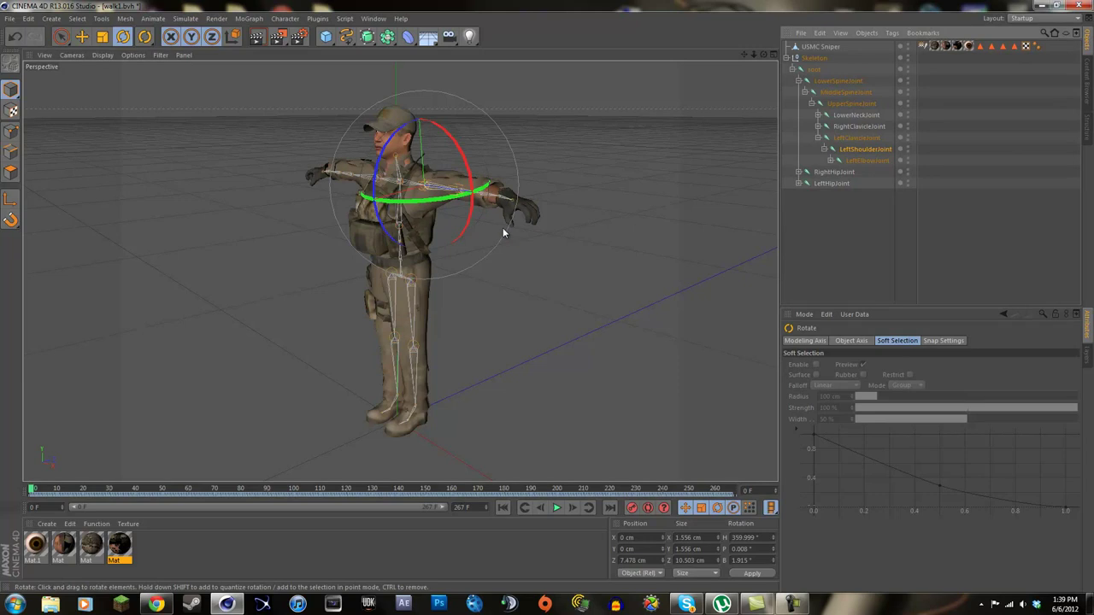
alt+drag(548, 296, 548, 294)
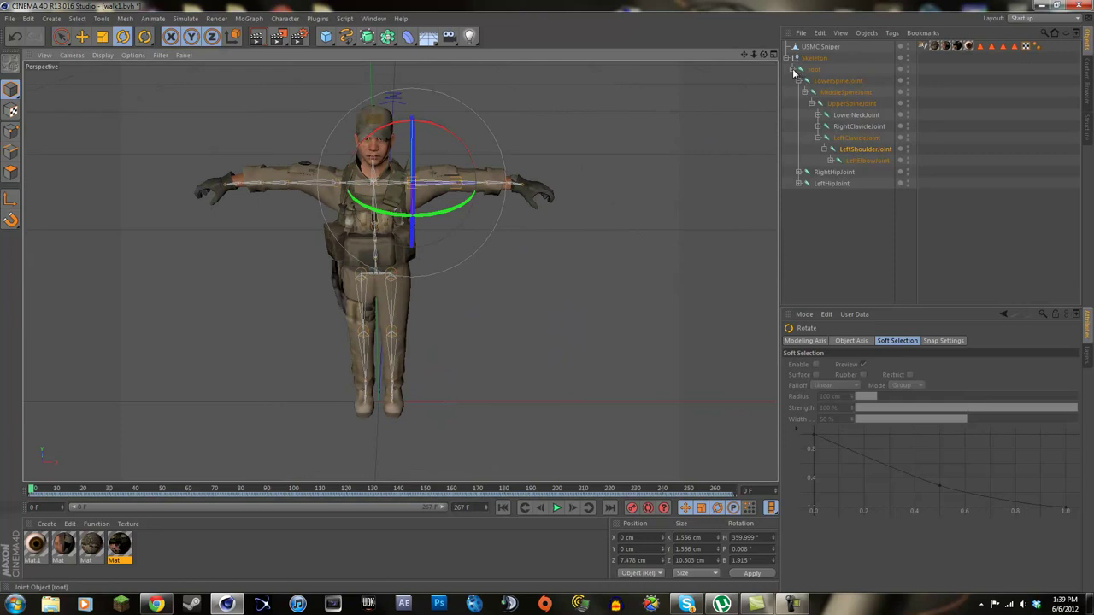
Step: Collapse the skeleton hierarchy and clear the joint selection
click(794, 69)
click(786, 57)
click(807, 110)
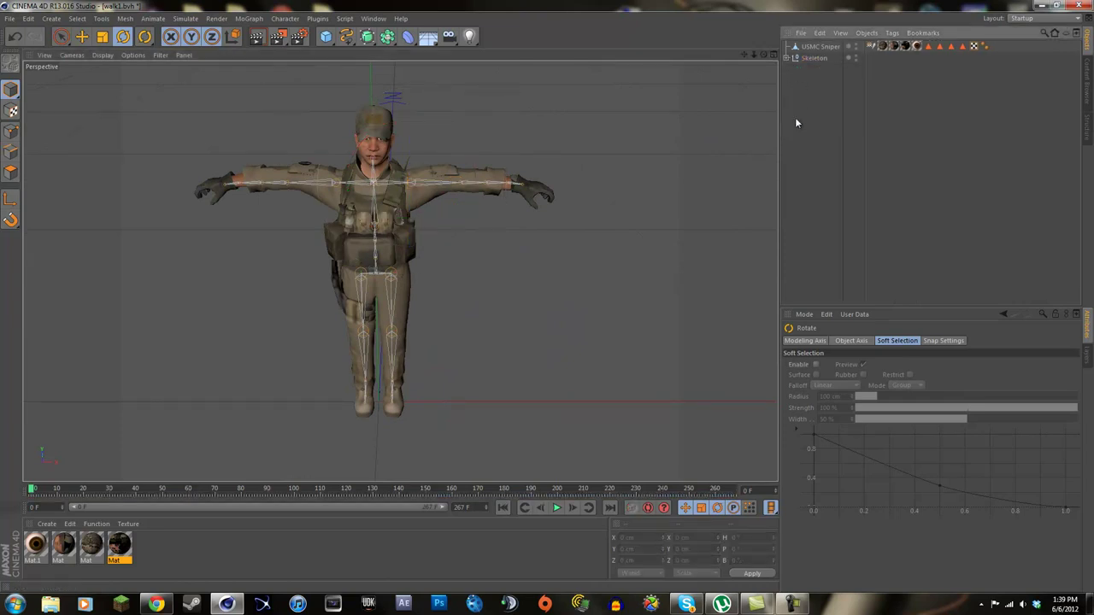
Step: Add a Skin deformer and make it a child of the USMC Sniper mesh
alt+drag(547, 299, 549, 299)
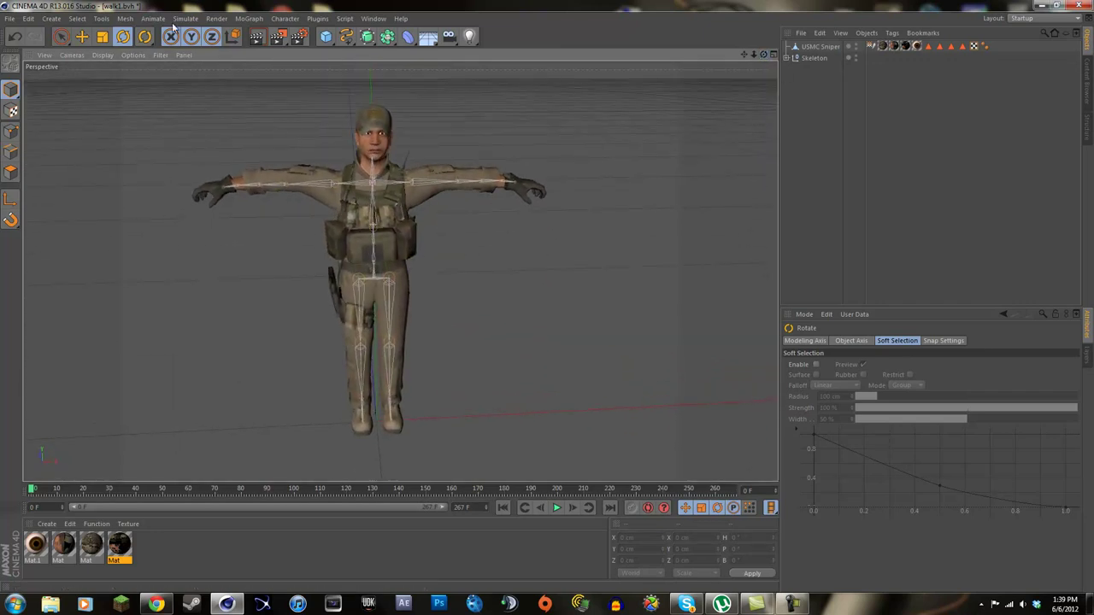
click(247, 19)
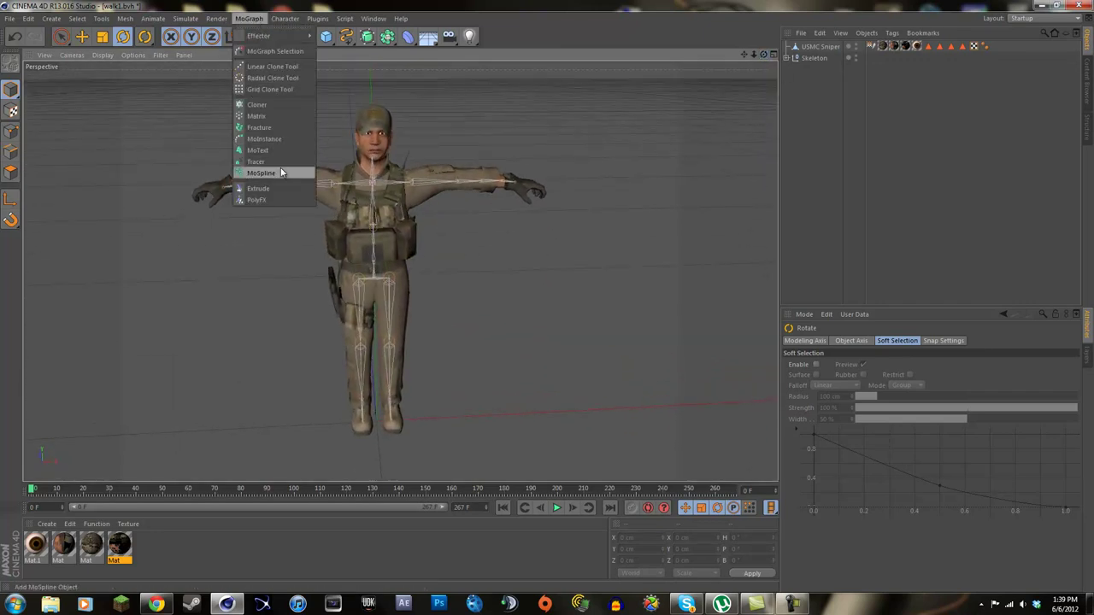
mouse_move(285, 19)
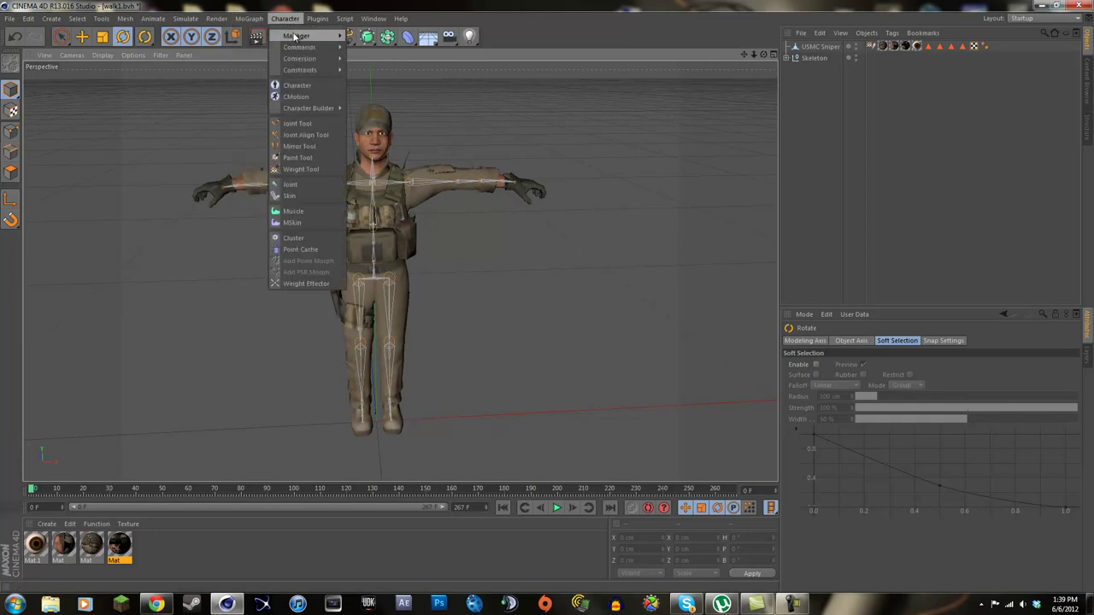
click(290, 197)
drag(800, 50, 816, 56)
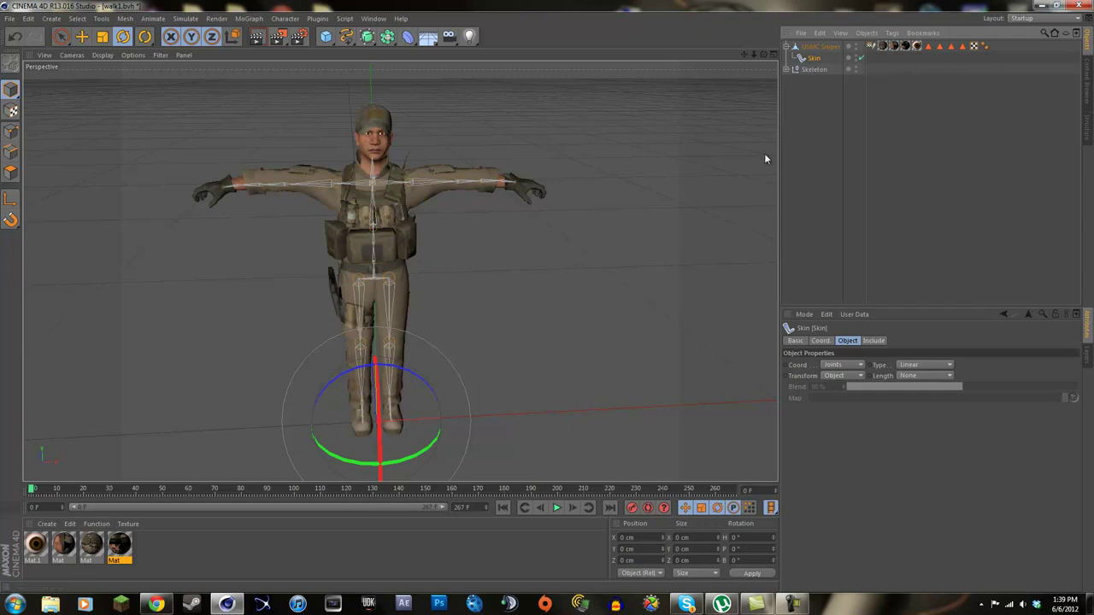
Step: Select the Skeleton with all its children plus the Skin and USMC Sniper objects, bind them, and clear the selection
right_click(813, 70)
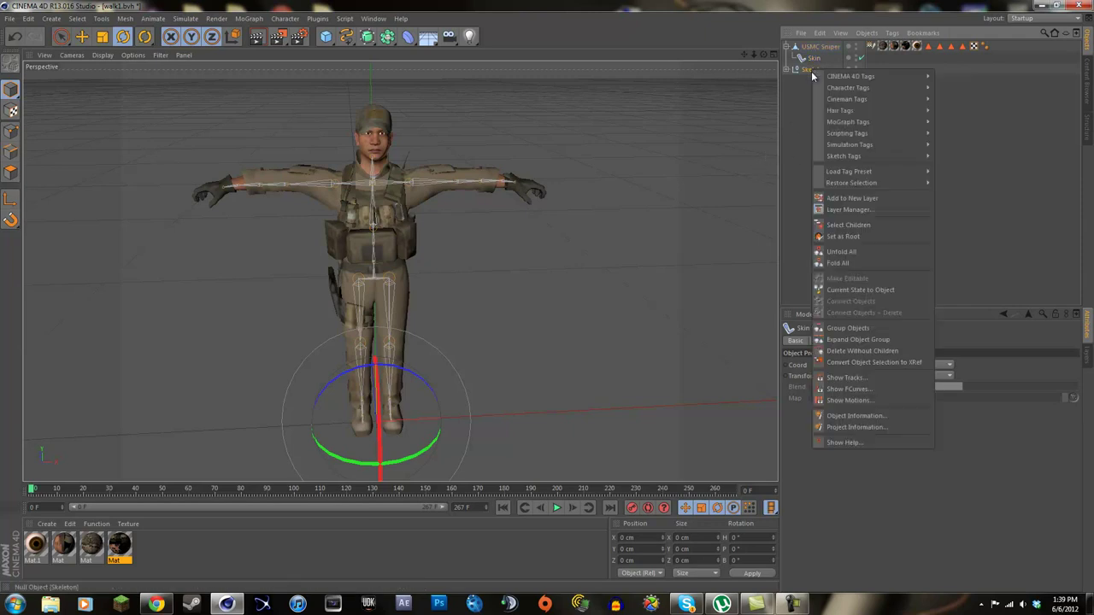
click(889, 225)
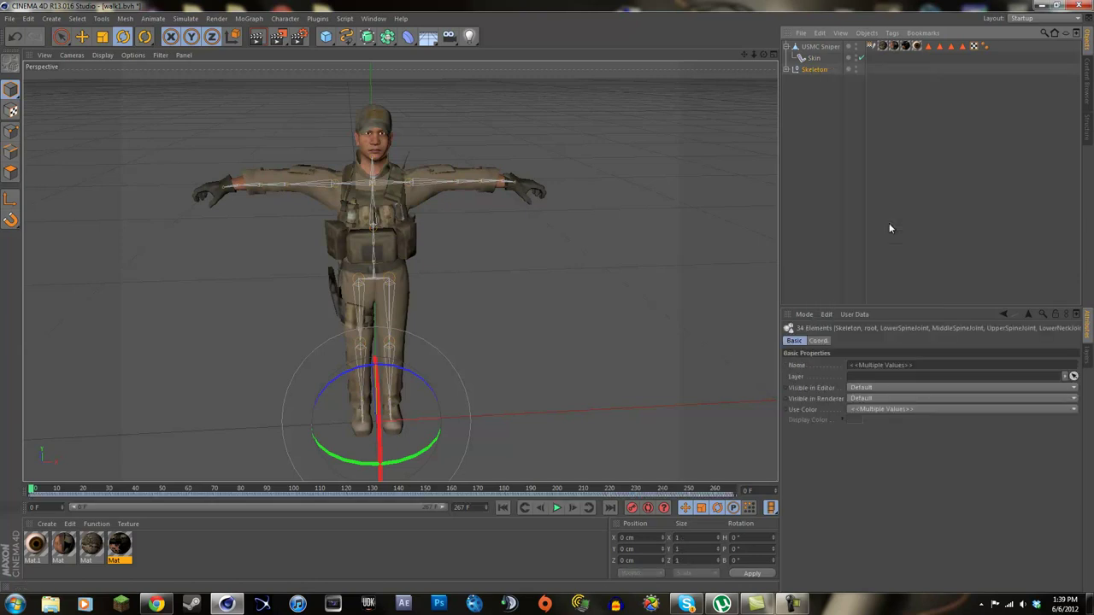
ctrl+click(811, 57)
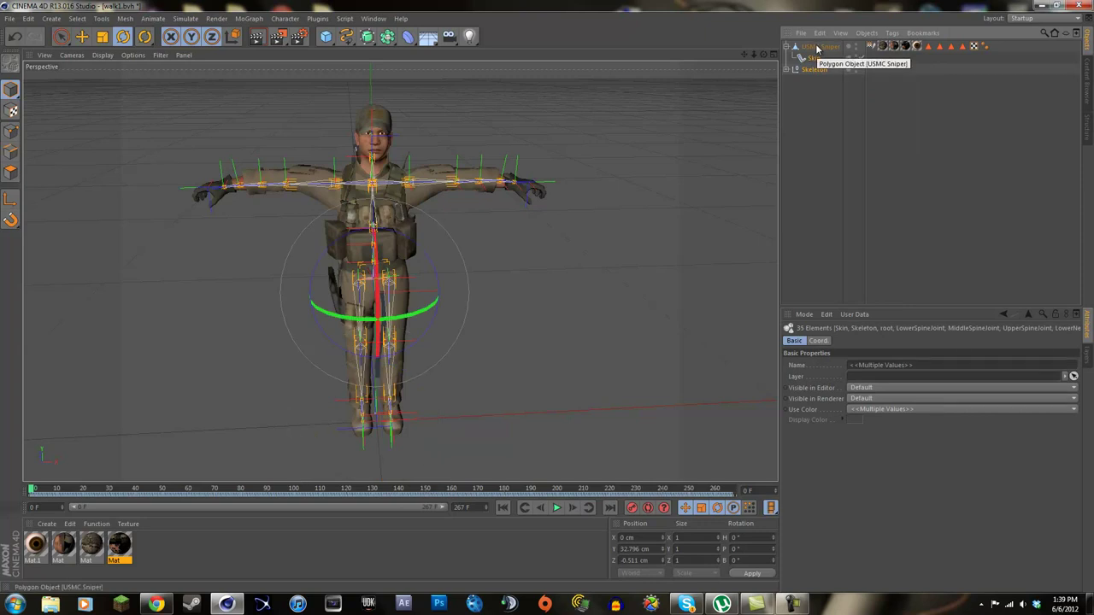
ctrl+click(816, 48)
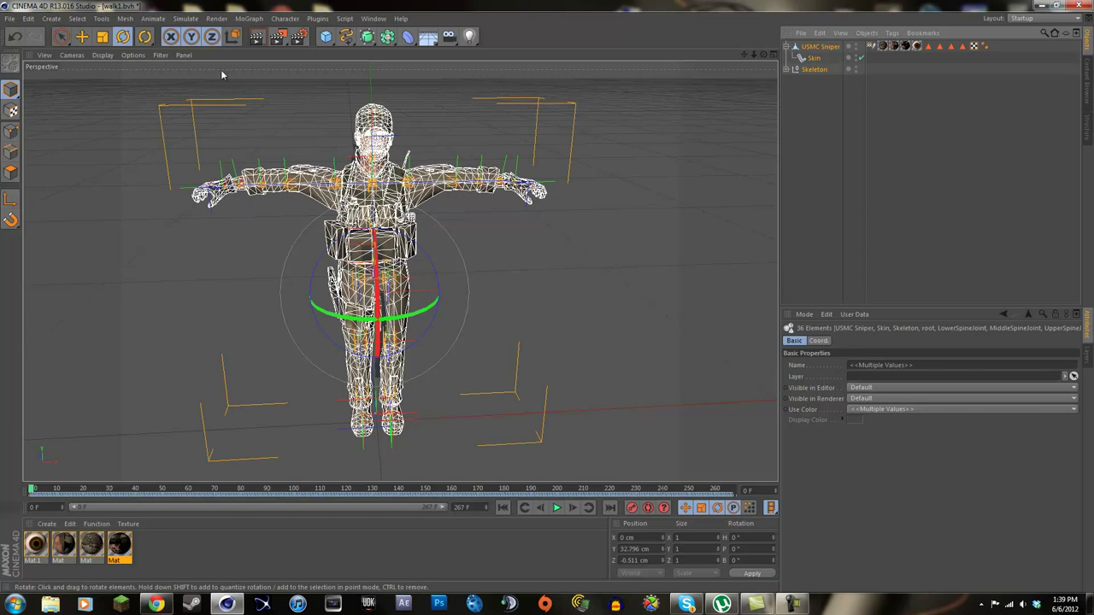
click(298, 20)
mouse_move(306, 55)
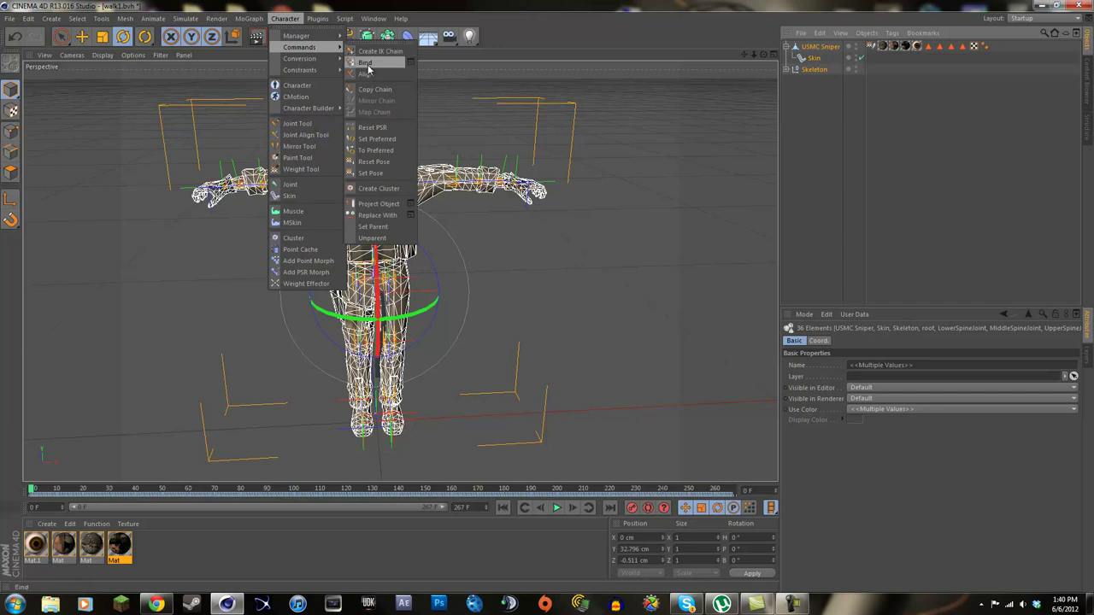
click(365, 62)
click(837, 139)
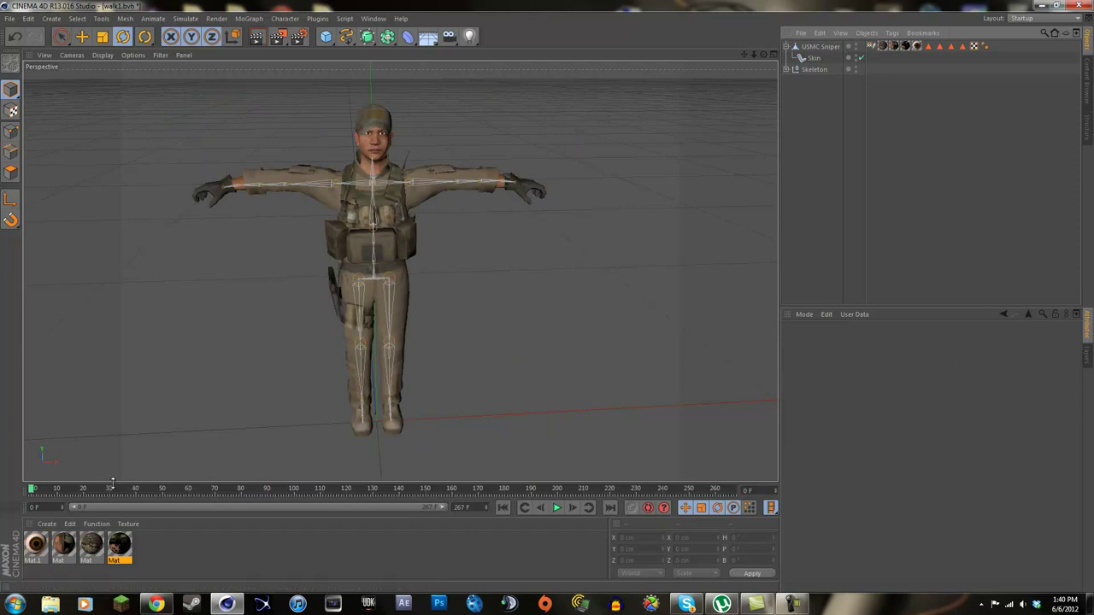
Step: Scrub the walk animation from the start to frame 146, examining the bound soldier from the front and both sides
drag(37, 490, 235, 491)
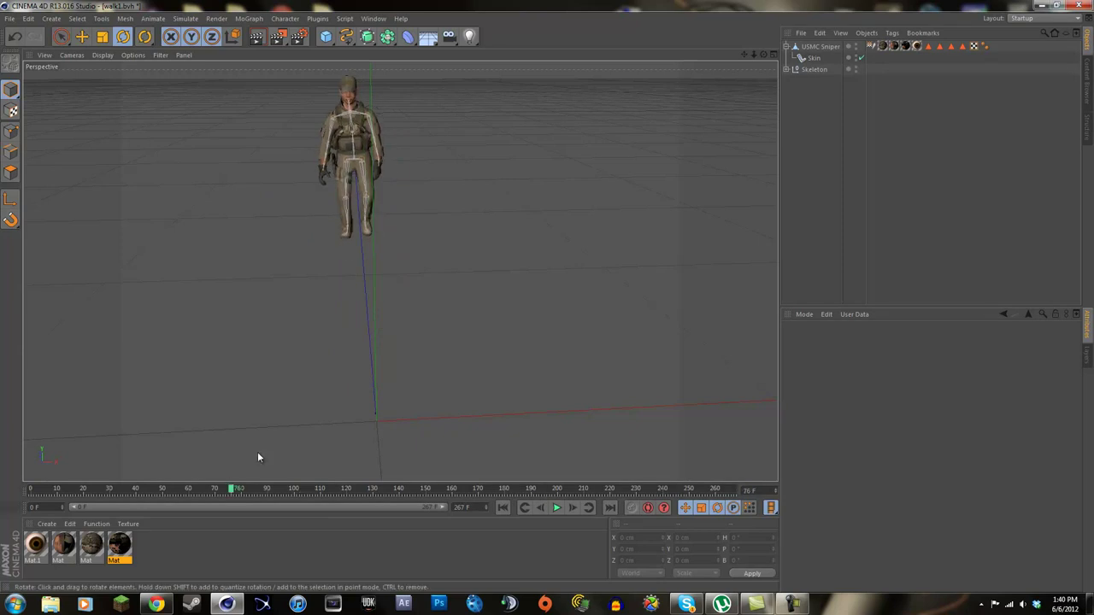
alt+drag(259, 454, 547, 300)
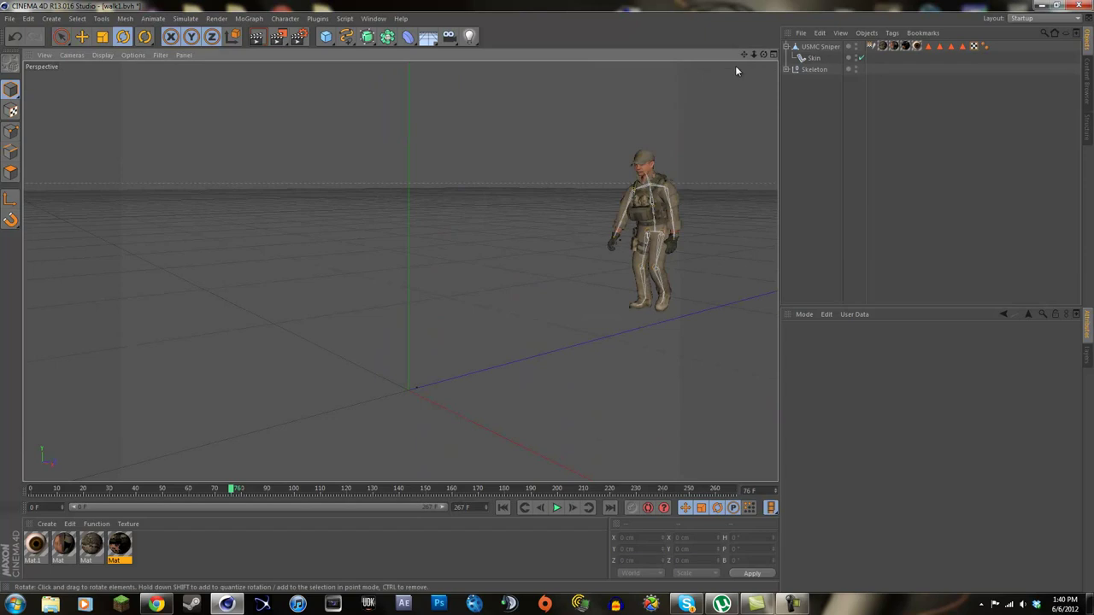
drag(741, 54, 582, 281)
mouse_move(236, 494)
mouse_down()
mouse_move(88, 494)
mouse_move(275, 496)
mouse_move(211, 495)
mouse_move(244, 495)
mouse_up()
drag(763, 54, 547, 296)
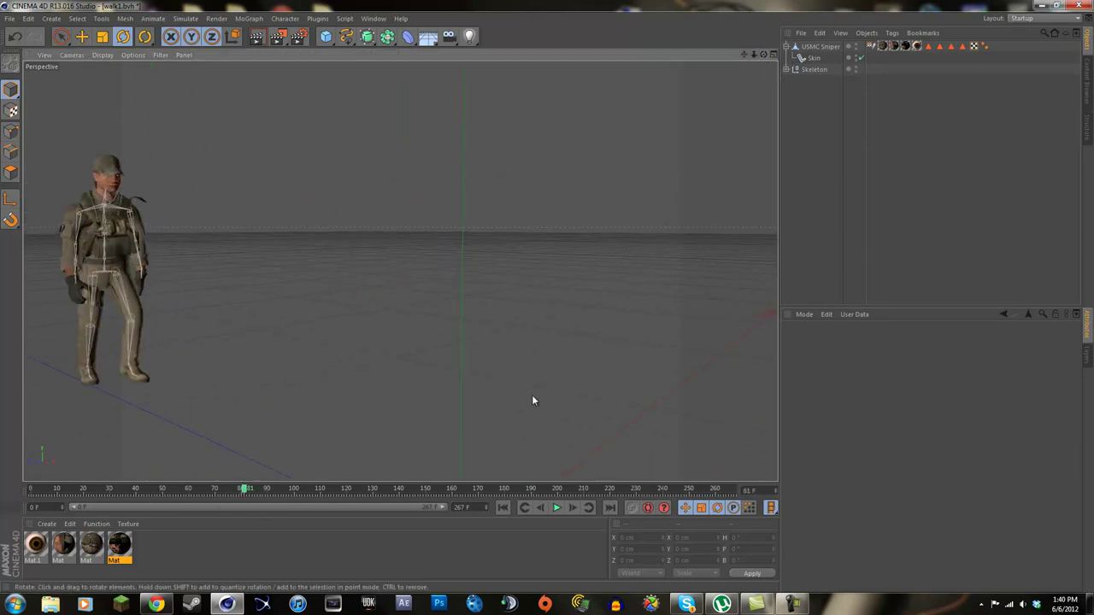
drag(246, 492, 416, 502)
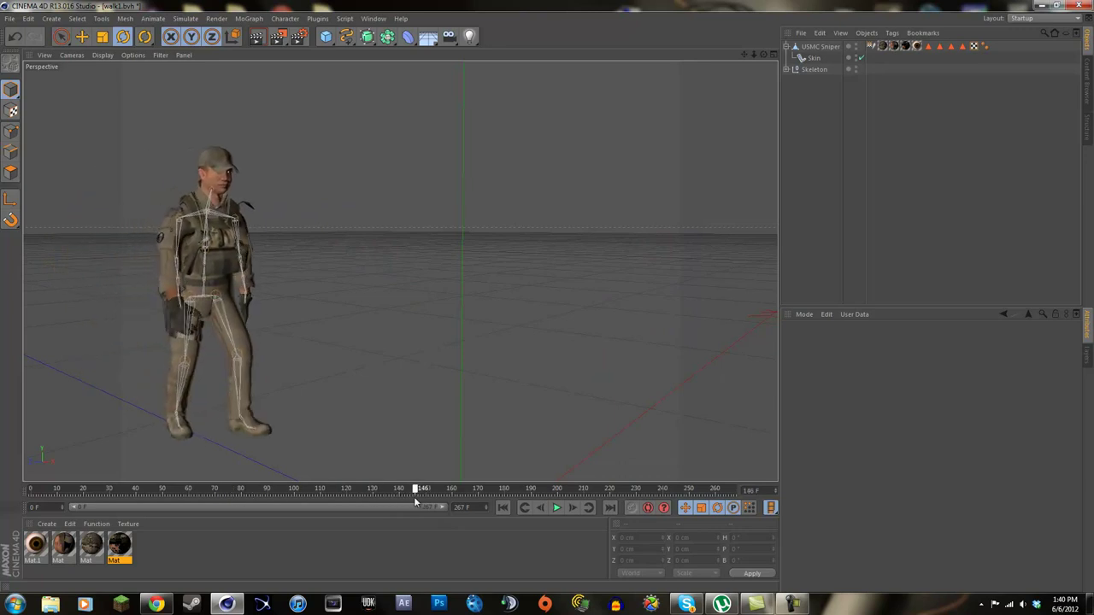
Step: Inspect the USMC Sniper mesh wireframe at frame 152, deselect it, and scrub through the rest of the walk to check deformation
click(821, 47)
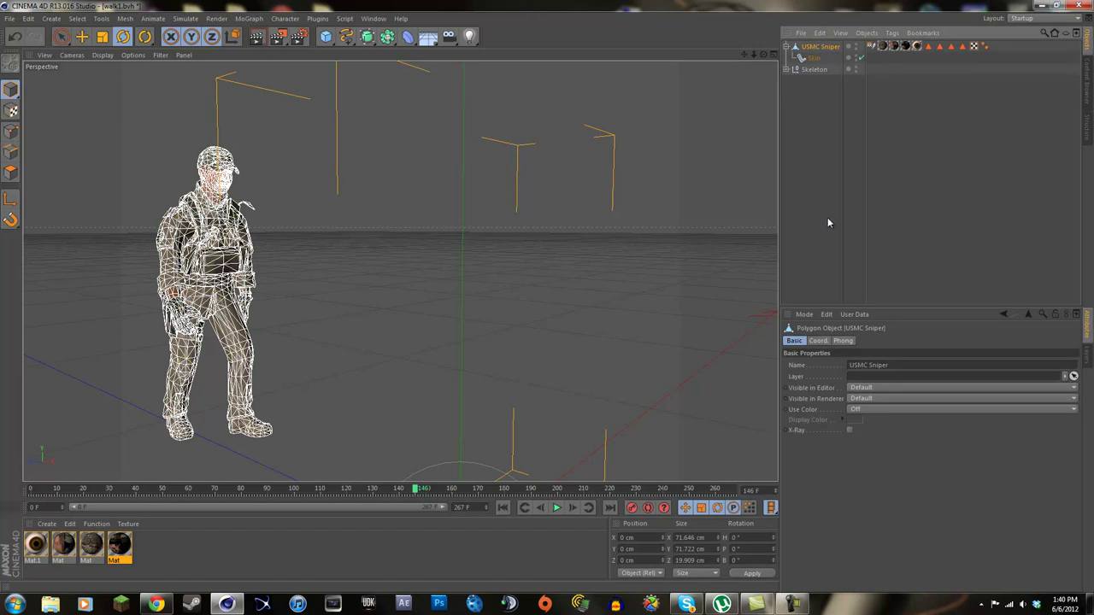
mouse_move(416, 490)
mouse_down()
mouse_move(386, 487)
mouse_move(431, 488)
mouse_up()
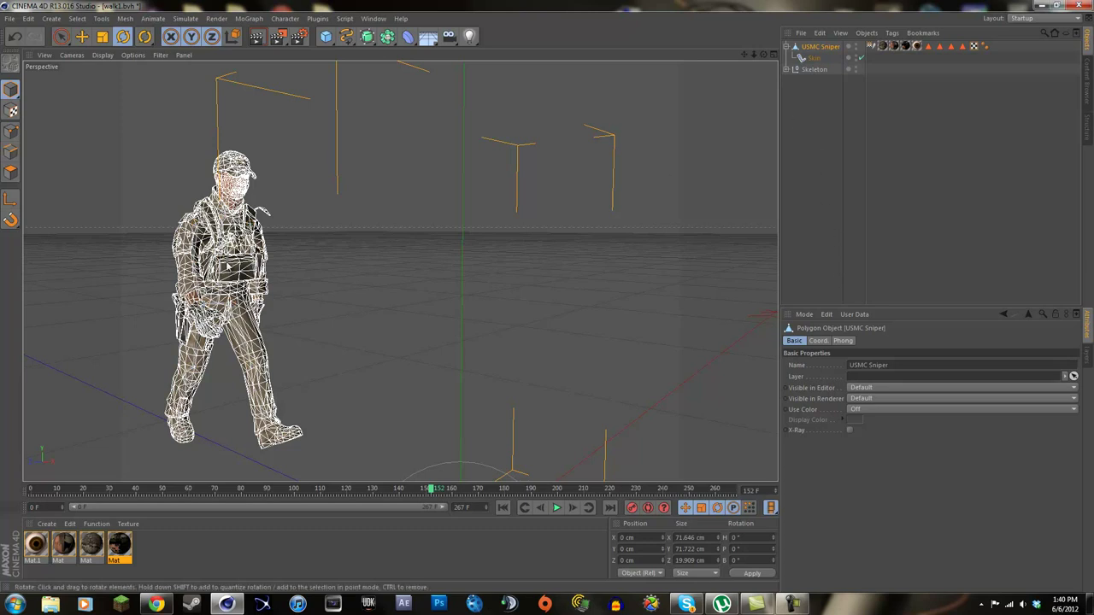
click(364, 331)
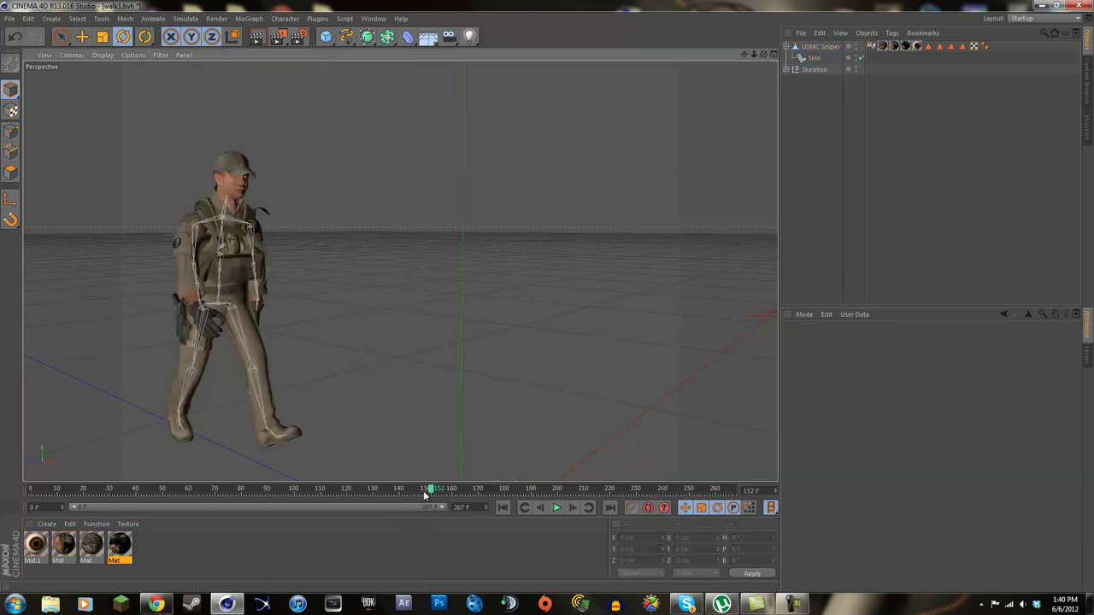
drag(423, 489, 579, 488)
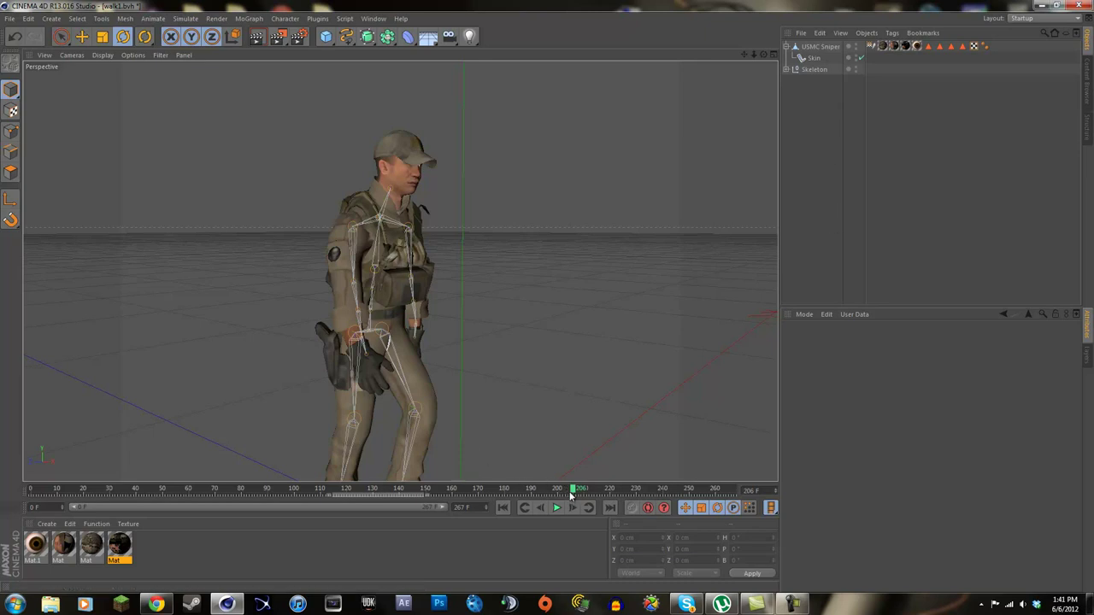
drag(566, 493, 656, 507)
Step: Frame the whole walking soldier at frame 180 above the ground grid and look at the render output settings
scroll(505, 418, down, 3)
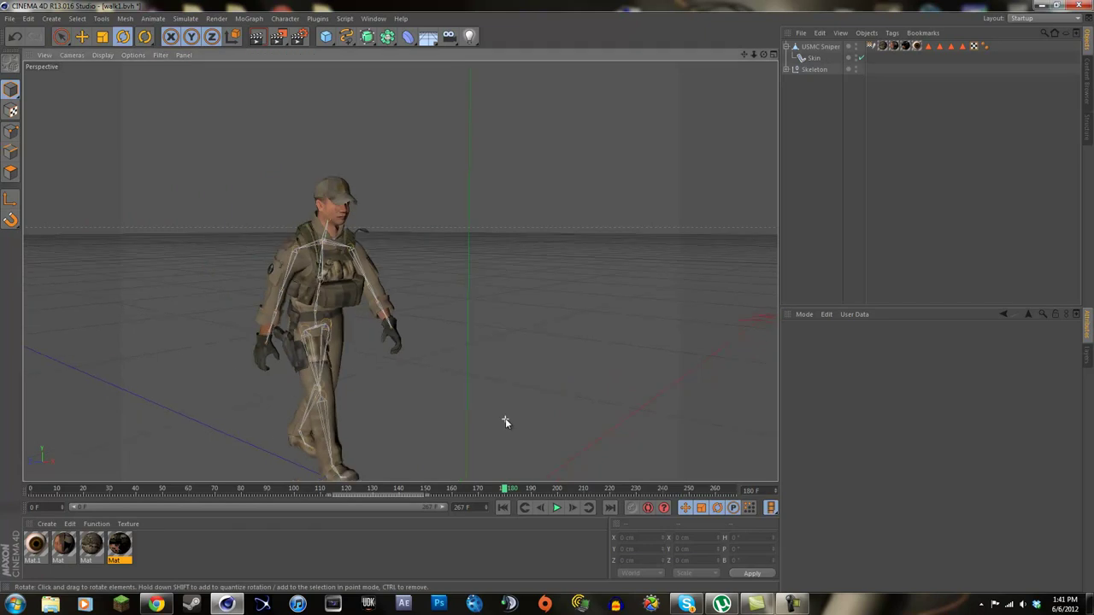
scroll(503, 418, up, 3)
scroll(505, 413, down, 2)
scroll(507, 412, up, 3)
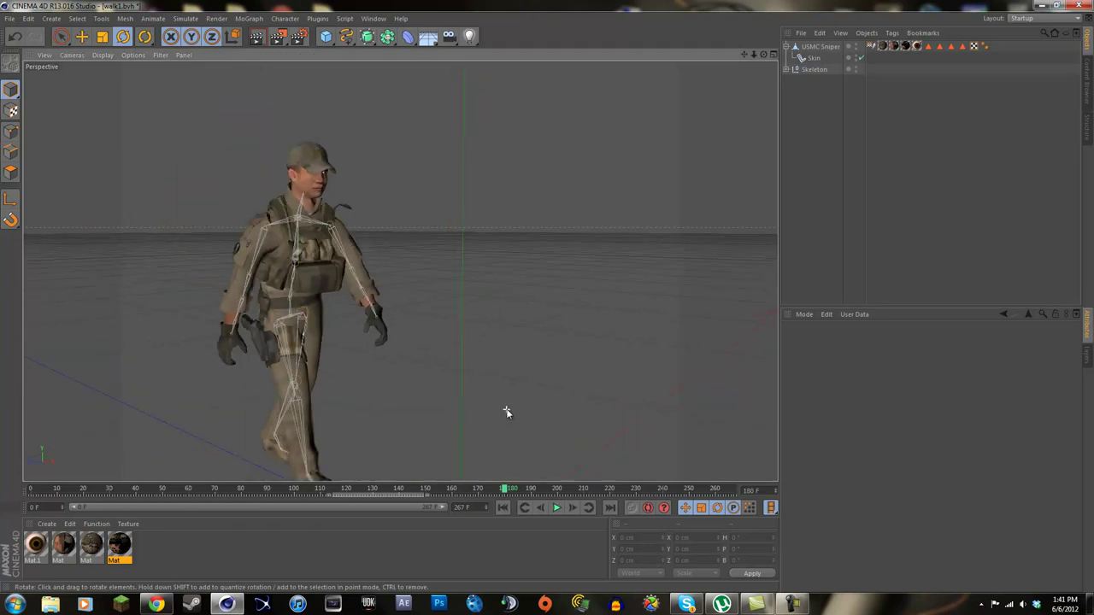
scroll(513, 390, down, 1)
alt+drag(547, 296, 659, 276)
scroll(661, 275, up, 2)
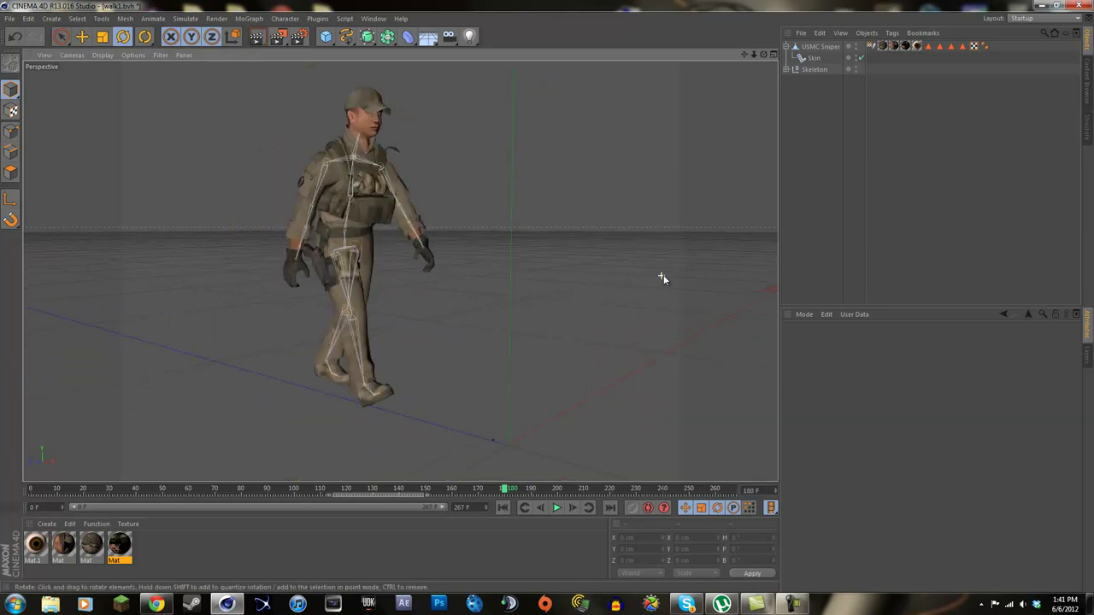
scroll(665, 282, down, 2)
scroll(676, 274, up, 3)
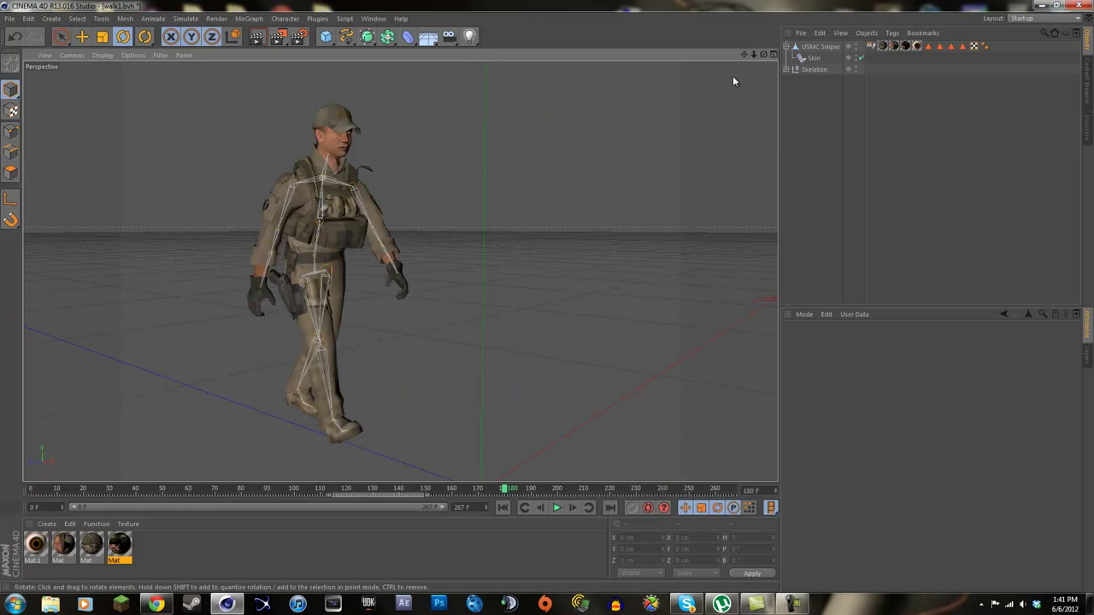
drag(743, 54, 735, 96)
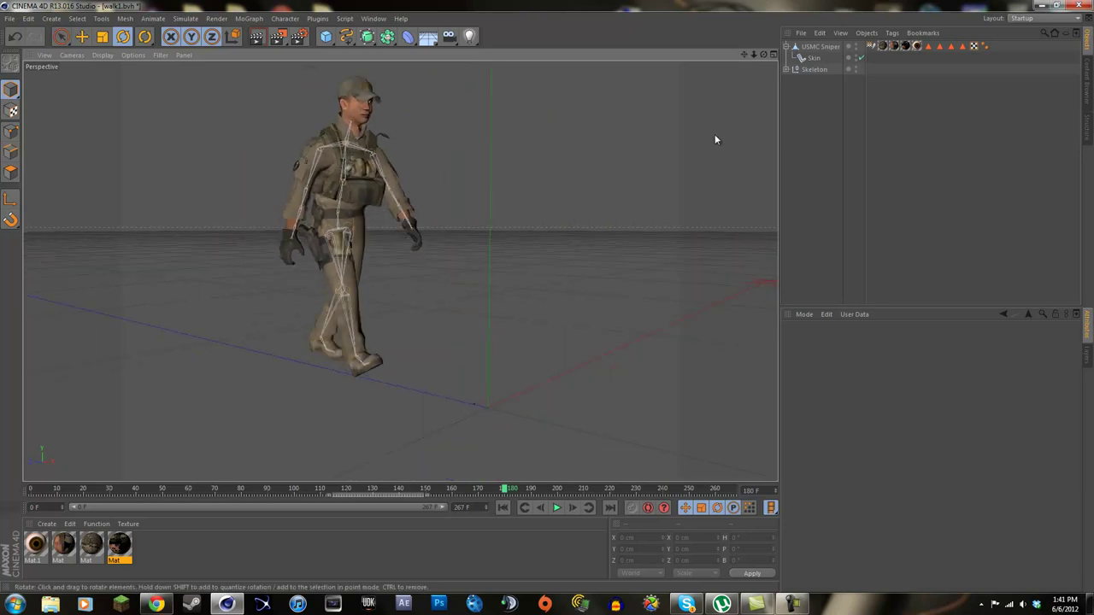
drag(745, 55, 634, 167)
click(297, 36)
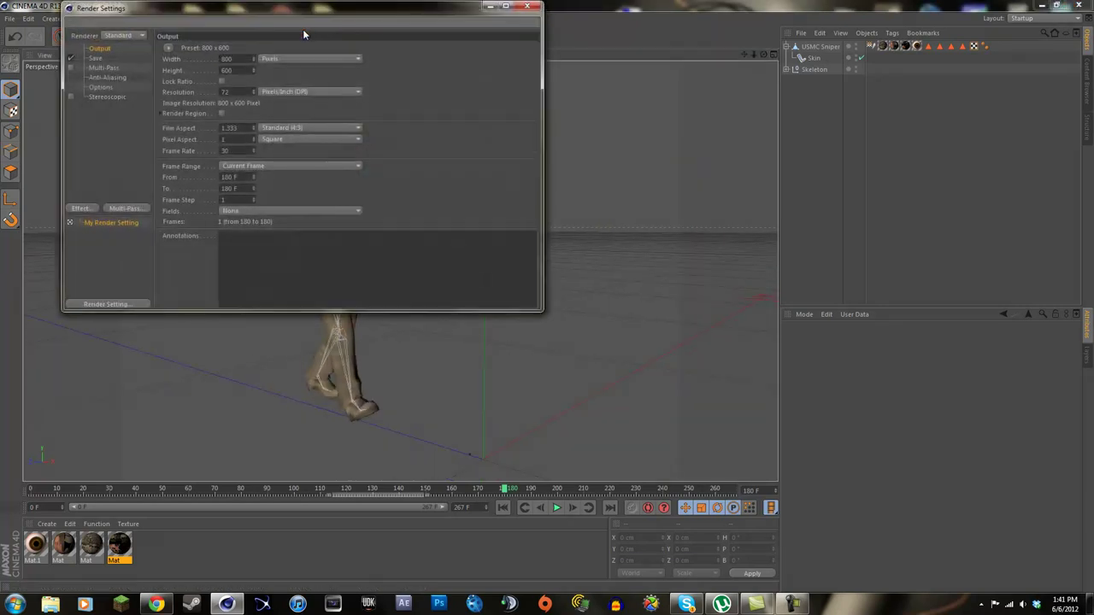
click(526, 6)
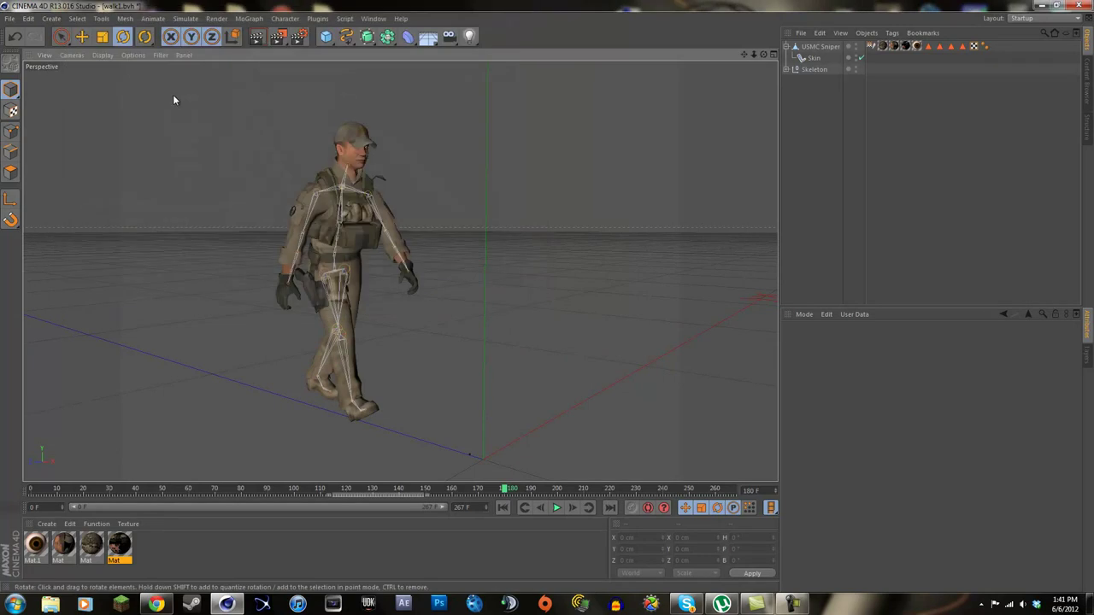
Step: Create a new material and disable its Specular channel
double_click(160, 538)
double_click(37, 545)
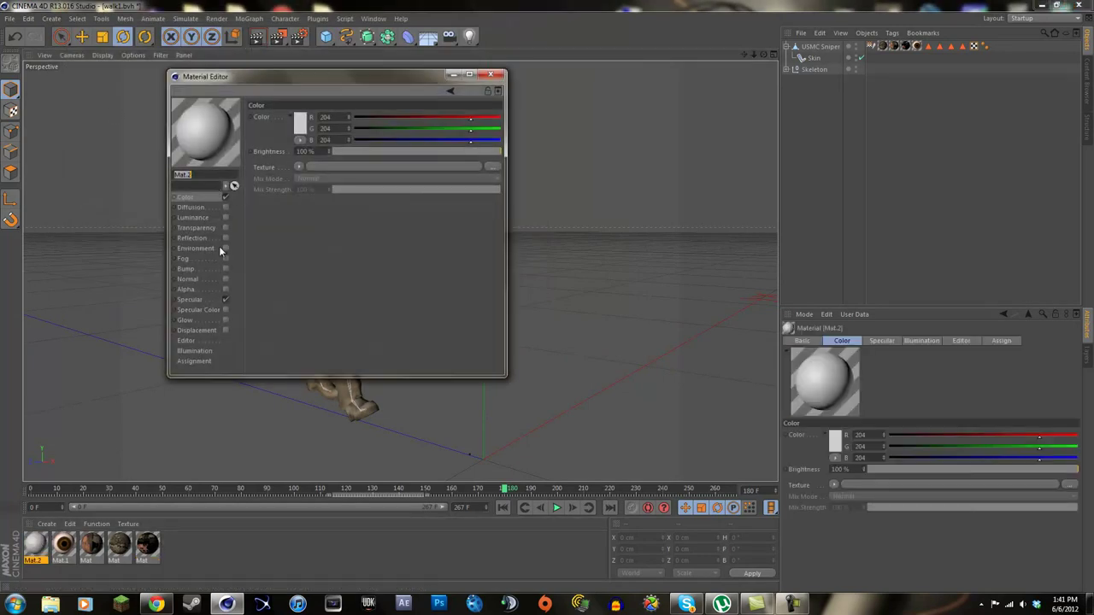
click(224, 300)
click(298, 166)
click(306, 198)
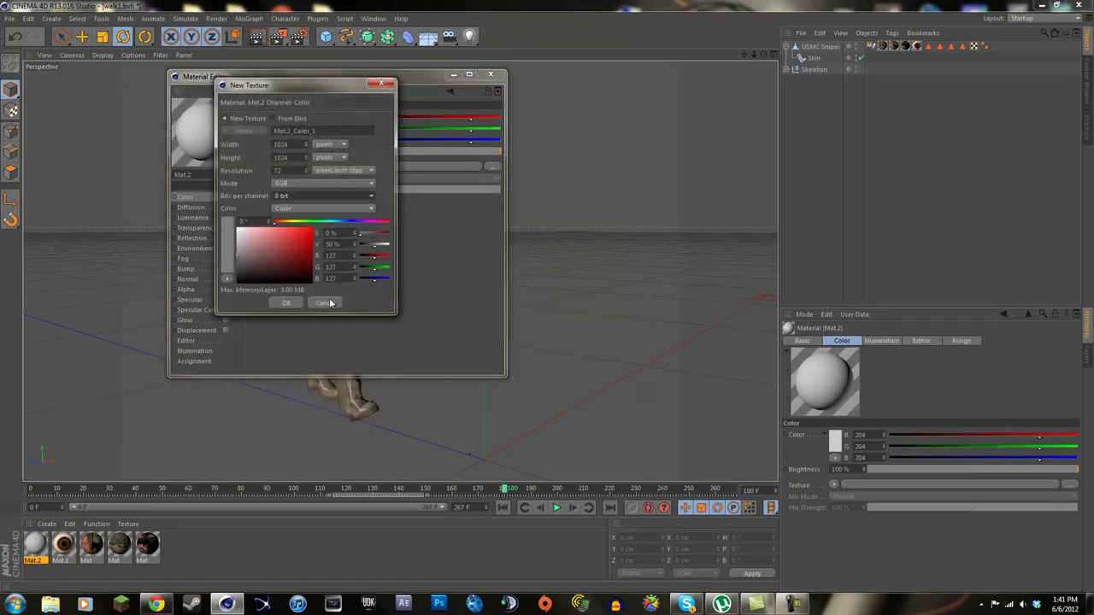
click(323, 301)
Step: Load the image "dome person running_00000" from Pictures > Still Images as the new material's Color texture and close the material editor
click(304, 171)
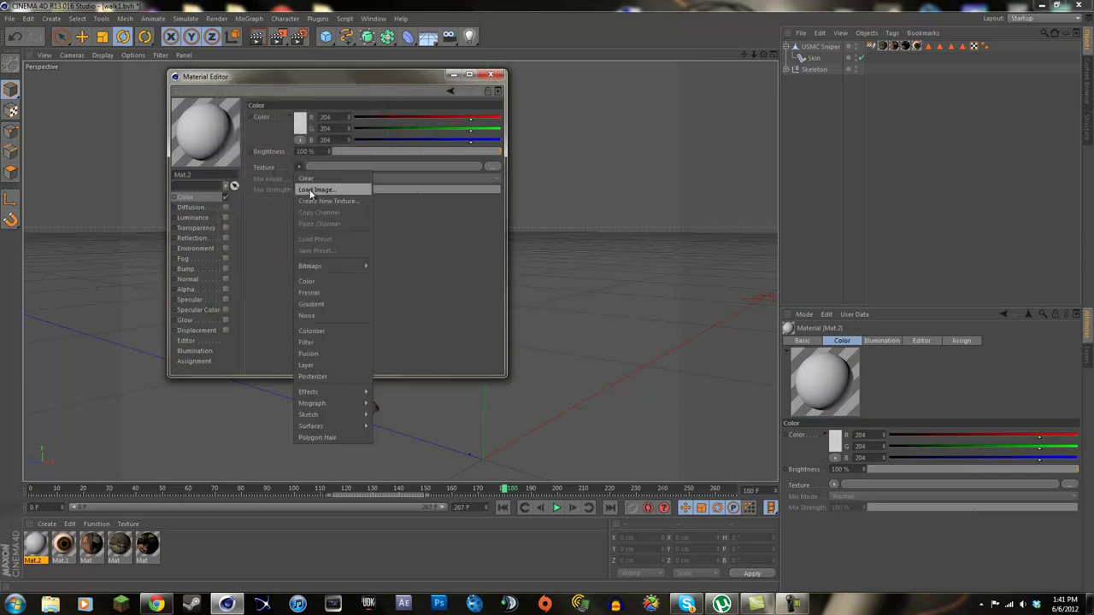
click(312, 188)
click(216, 259)
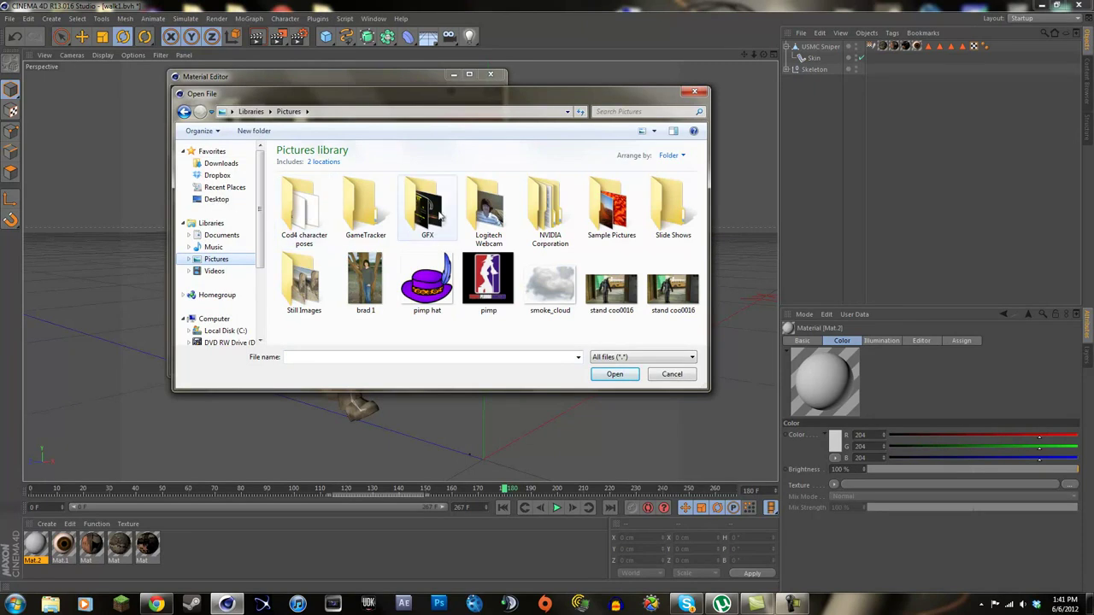
double_click(316, 284)
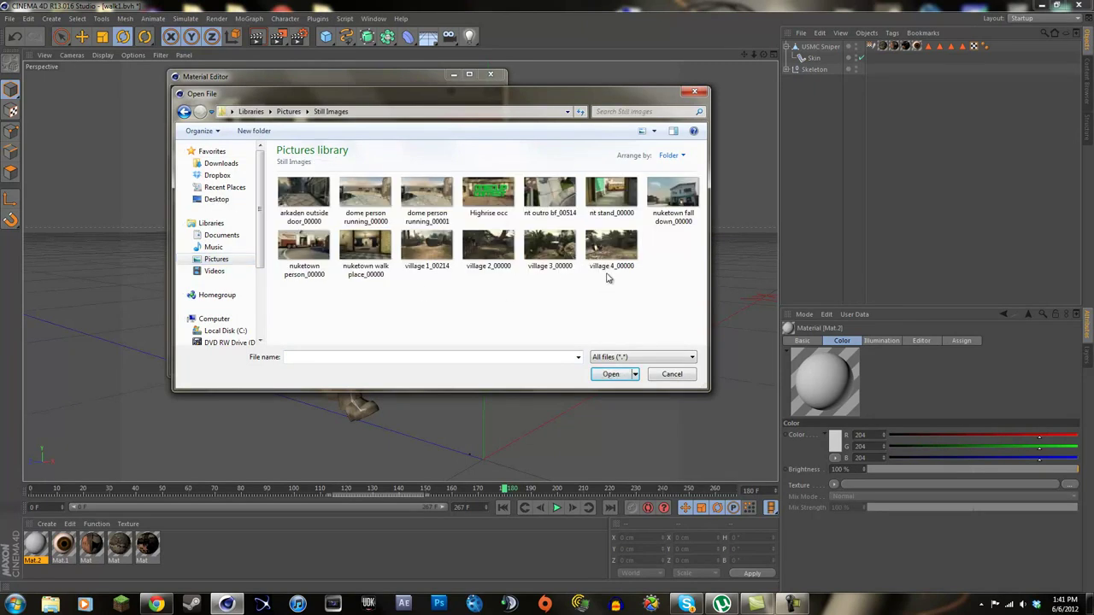
click(365, 198)
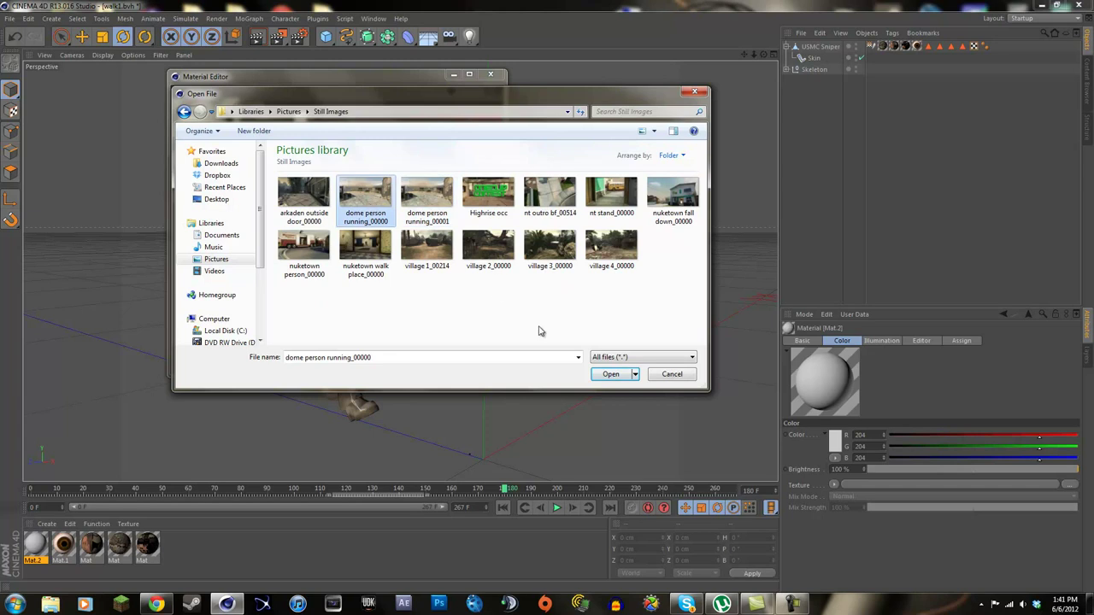
click(611, 375)
click(618, 339)
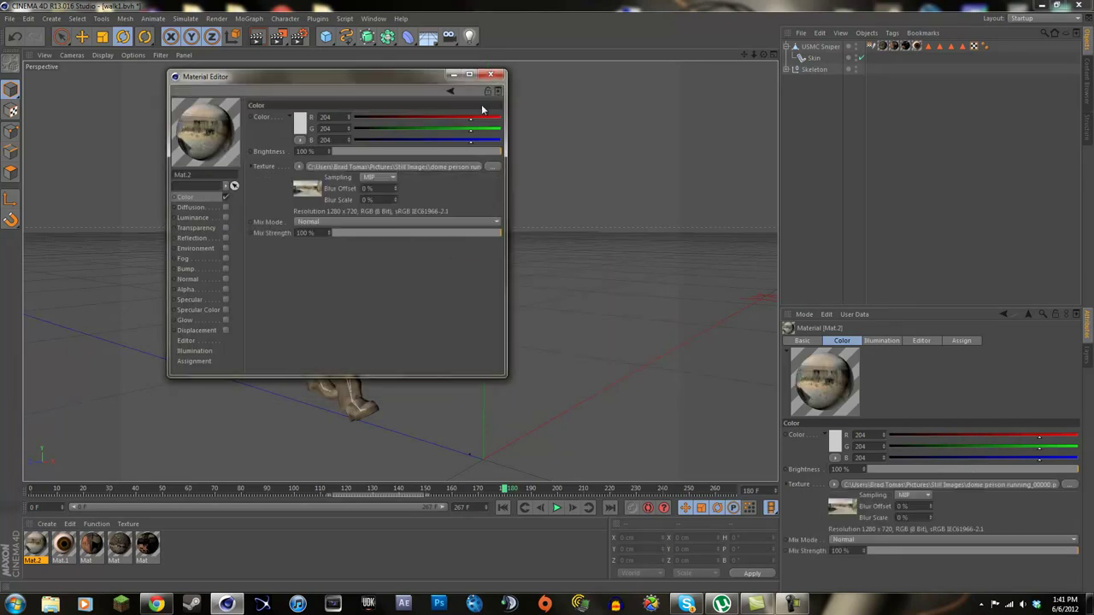
click(491, 75)
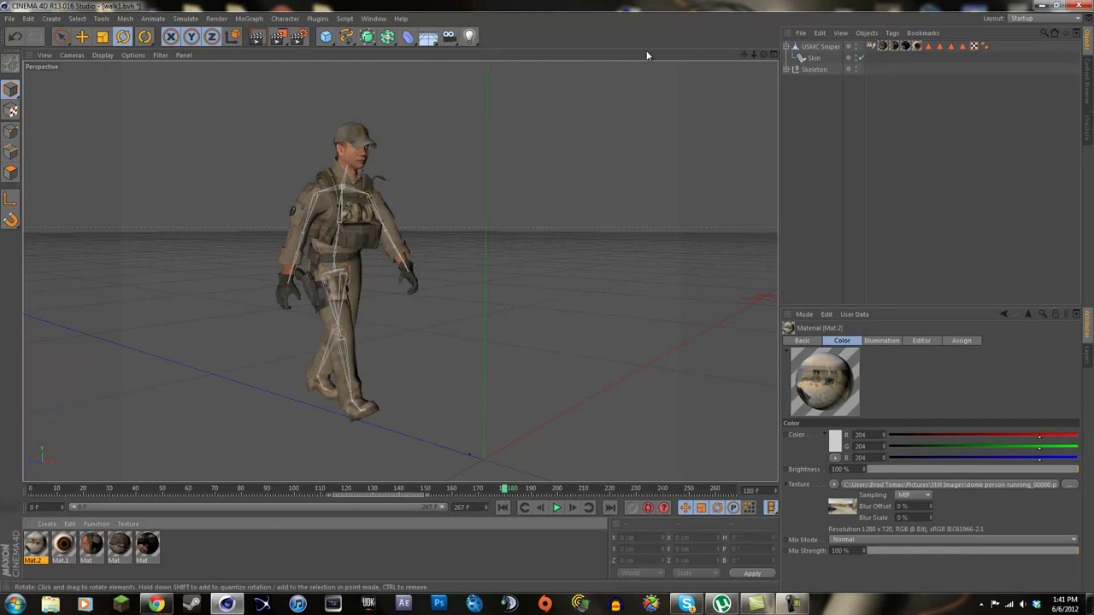
Step: Add a Background object and apply the Mat.2 image material to it
drag(450, 37, 474, 127)
drag(821, 48, 821, 50)
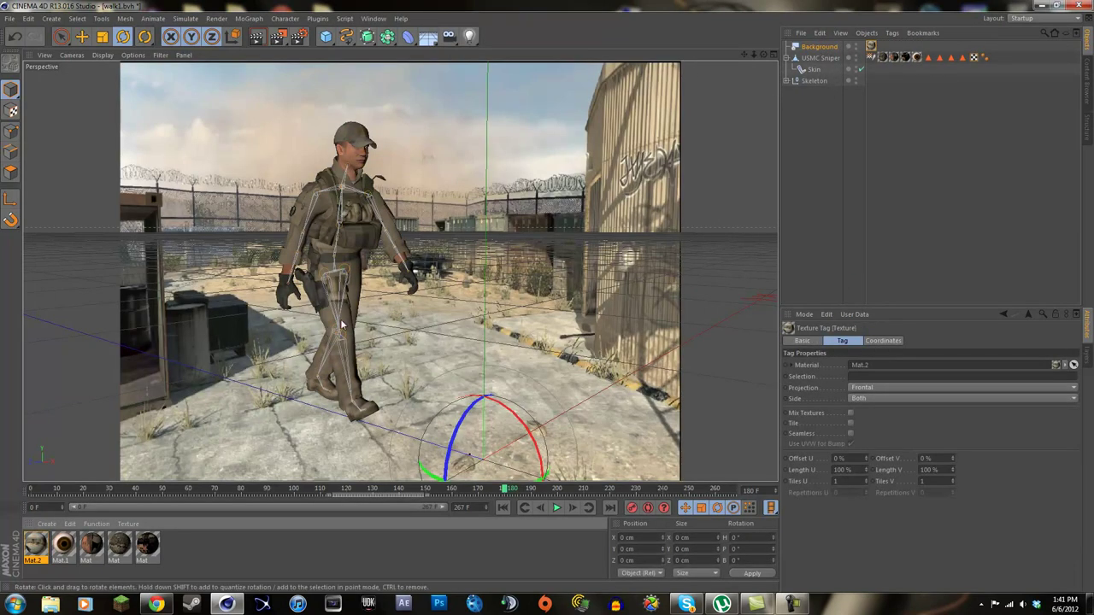
scroll(342, 323, down, 10)
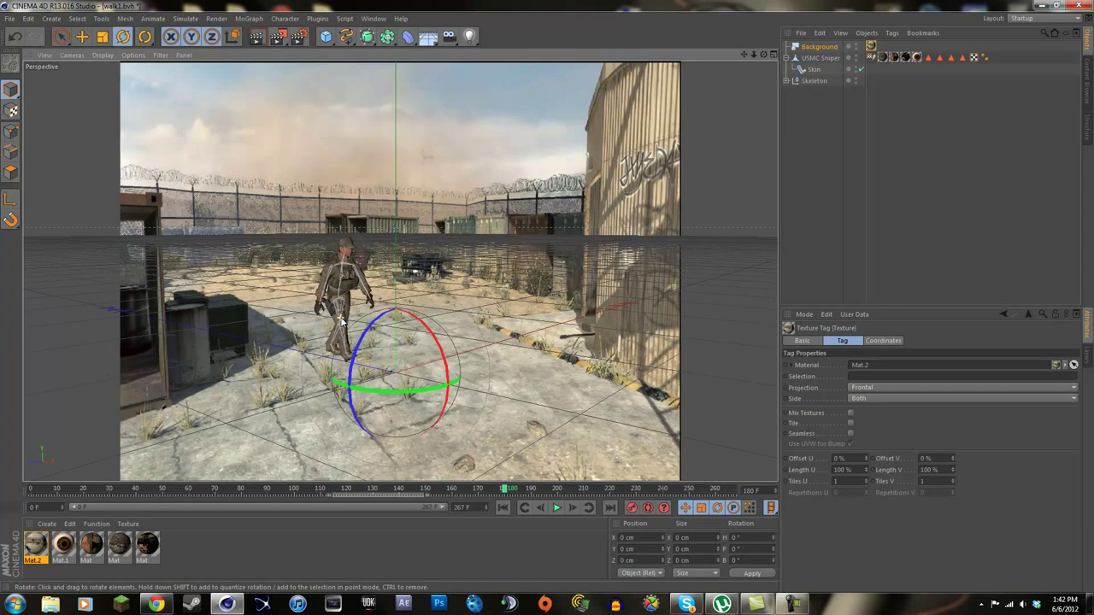
Step: Set the render output size to 1280 × 720 pixels and close the render settings
click(300, 37)
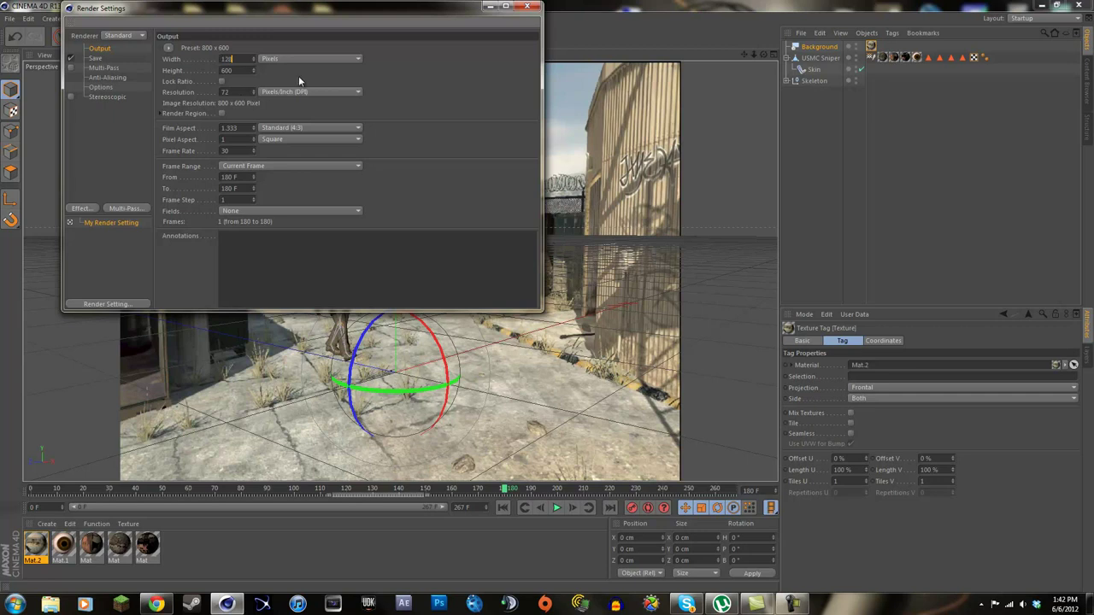
key(Tab)
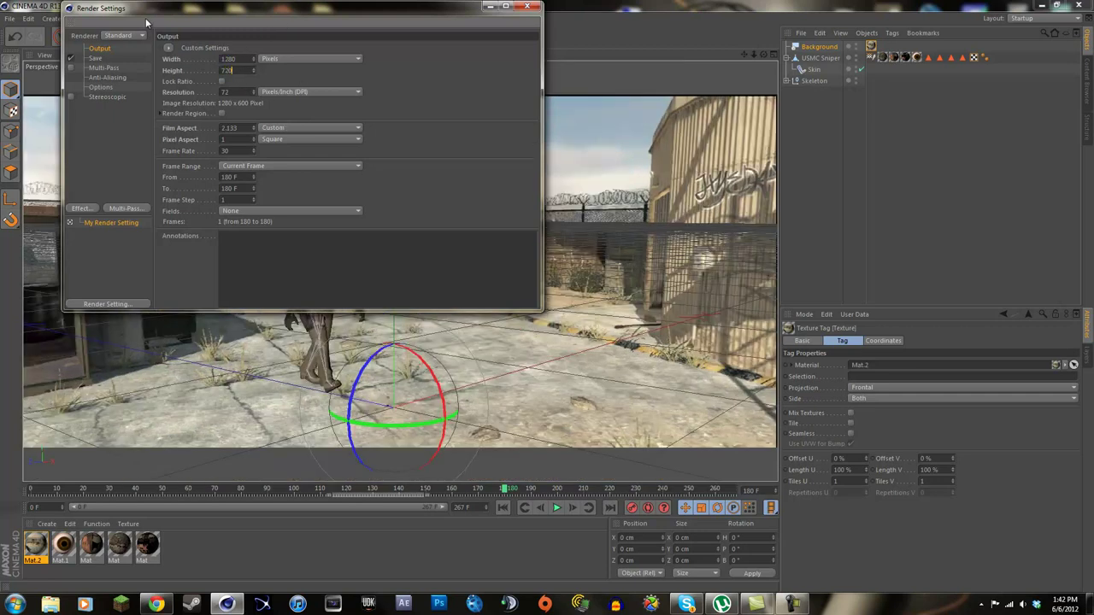
text(720)
key(Return)
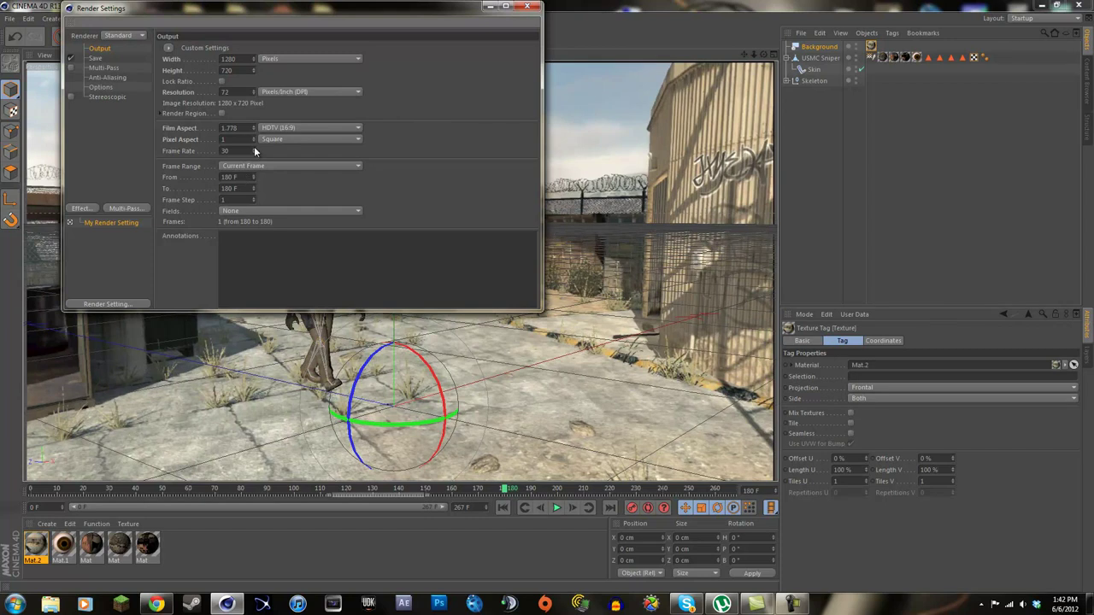
click(253, 186)
drag(253, 180, 252, 185)
click(528, 6)
Step: Frame the perspective view so the whole soldier appears to stand on the concrete ground of the background image
alt+drag(363, 334, 394, 317)
scroll(394, 317, up, 4)
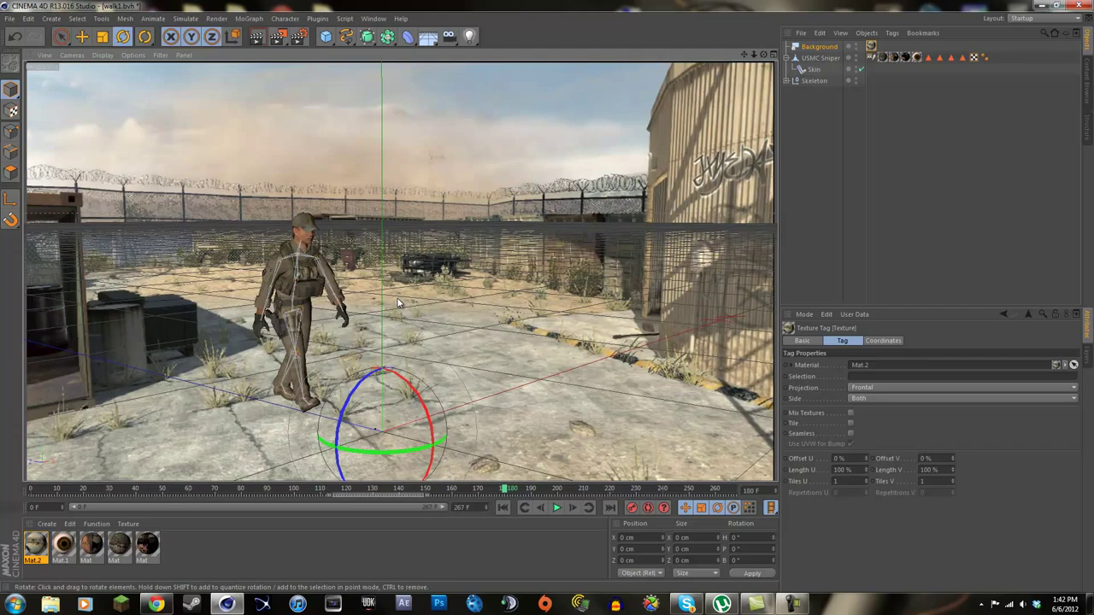
scroll(398, 301, down, 4)
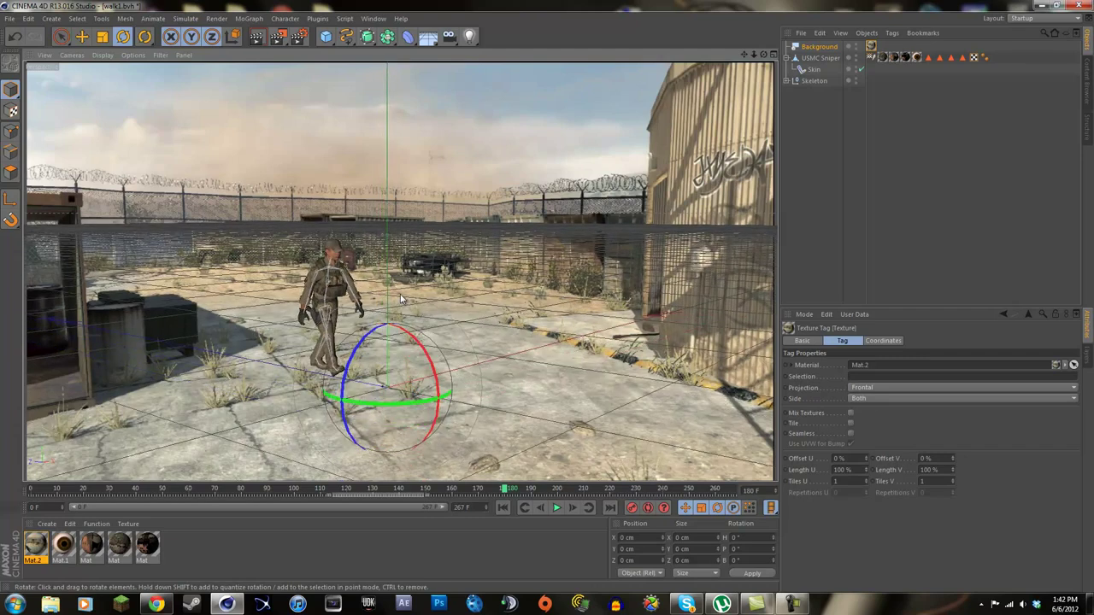
scroll(402, 295, up, 4)
scroll(401, 295, down, 4)
scroll(402, 295, up, 3)
scroll(433, 350, down, 3)
scroll(434, 351, up, 1)
scroll(368, 373, up, 1)
scroll(368, 373, down, 2)
scroll(368, 373, up, 1)
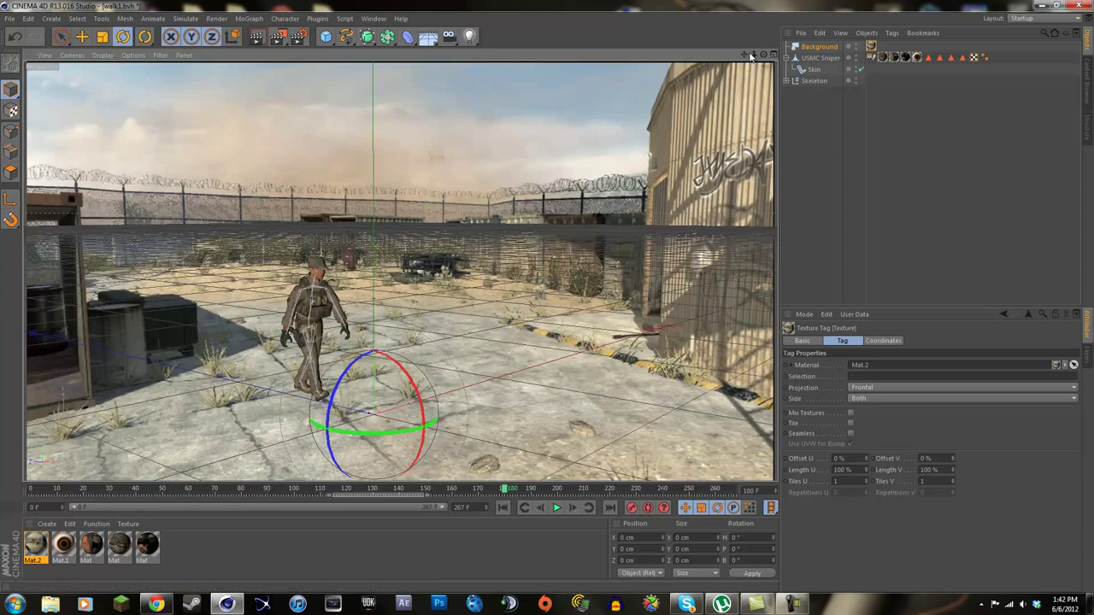
scroll(548, 295, down, 3)
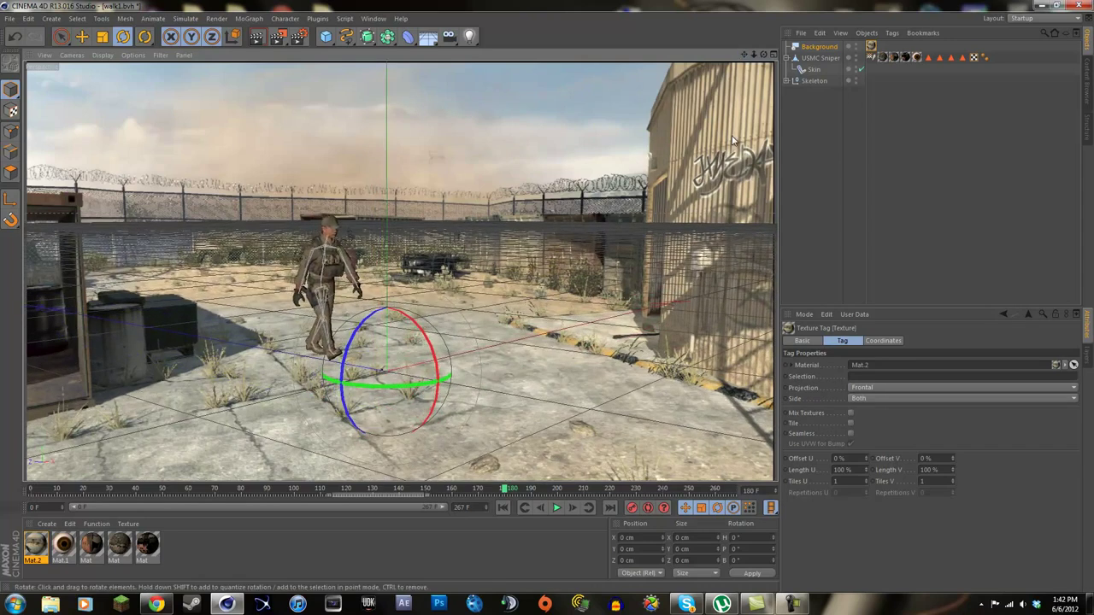
Step: Add a Floor object with a copy of the Background's Mat.2 texture tag and test-render the view at frame 108
drag(511, 491, 318, 493)
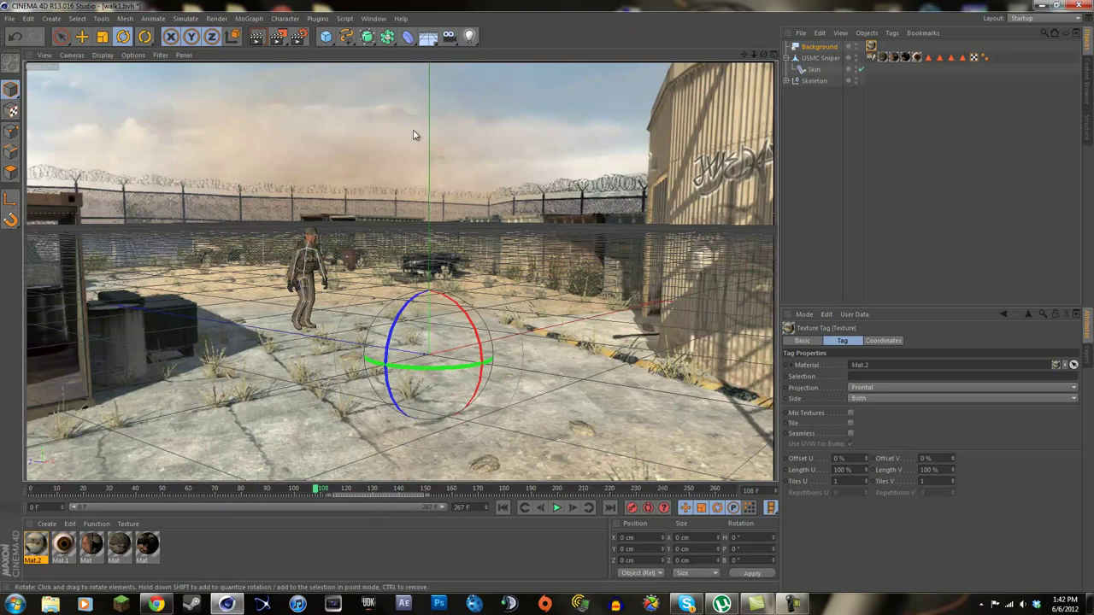
click(429, 38)
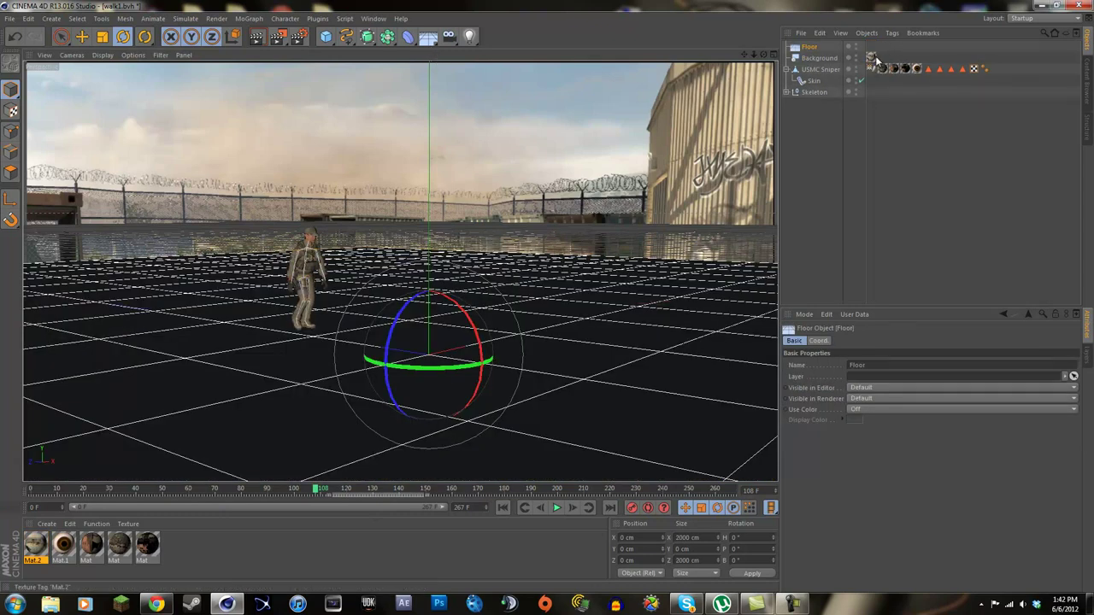
drag(872, 58, 873, 60)
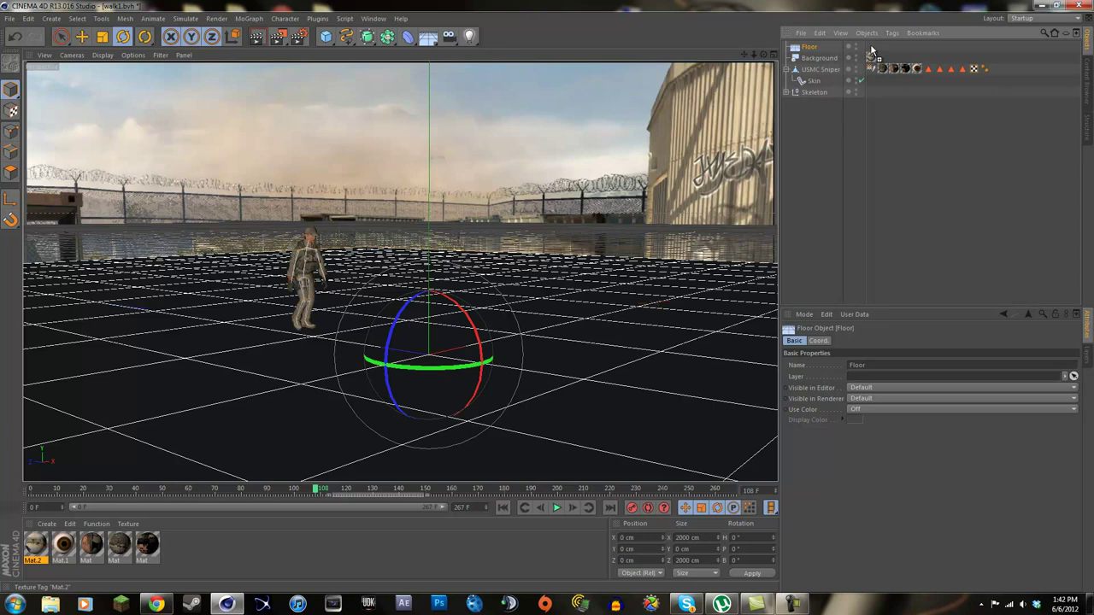
ctrl+drag(870, 49, 870, 47)
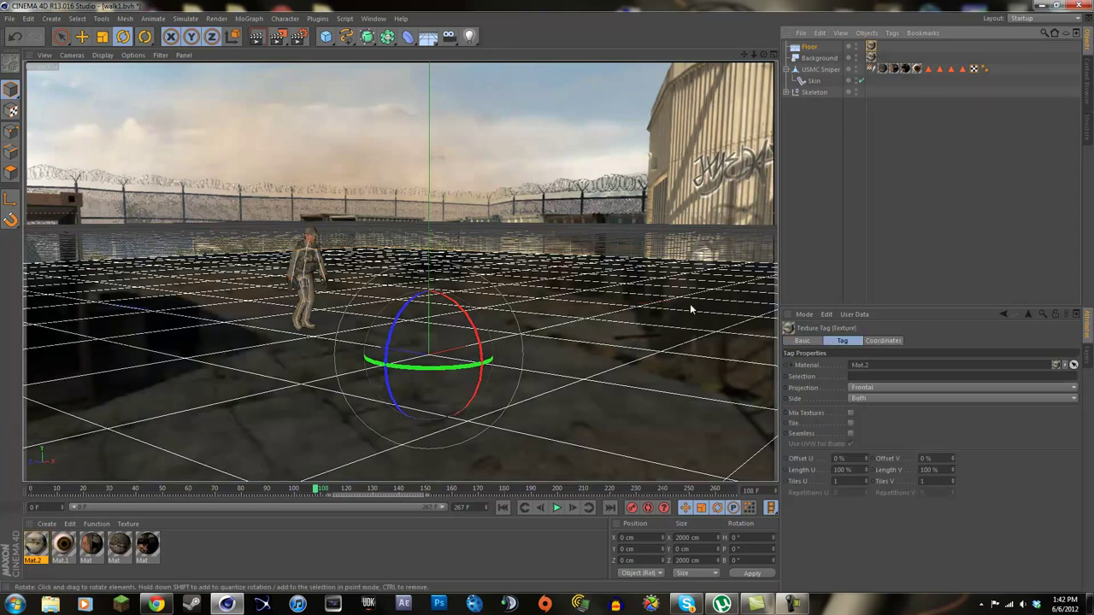
click(256, 36)
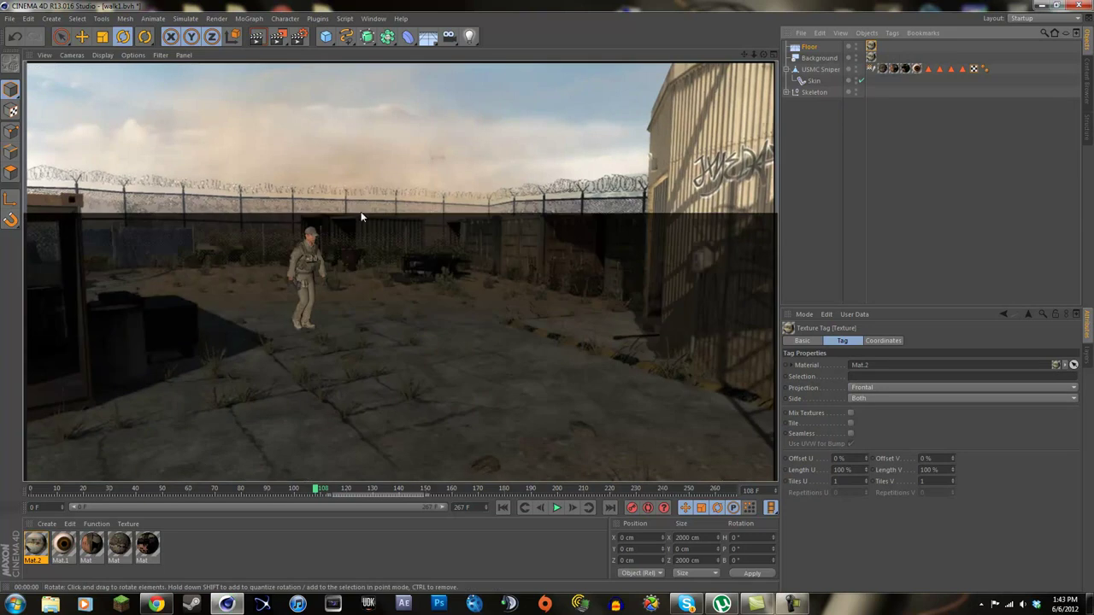
Step: Give the Floor a Compositing tag with Compositing Background on and Self Shadowing off, and test-render the view
right_click(812, 49)
mouse_move(841, 57)
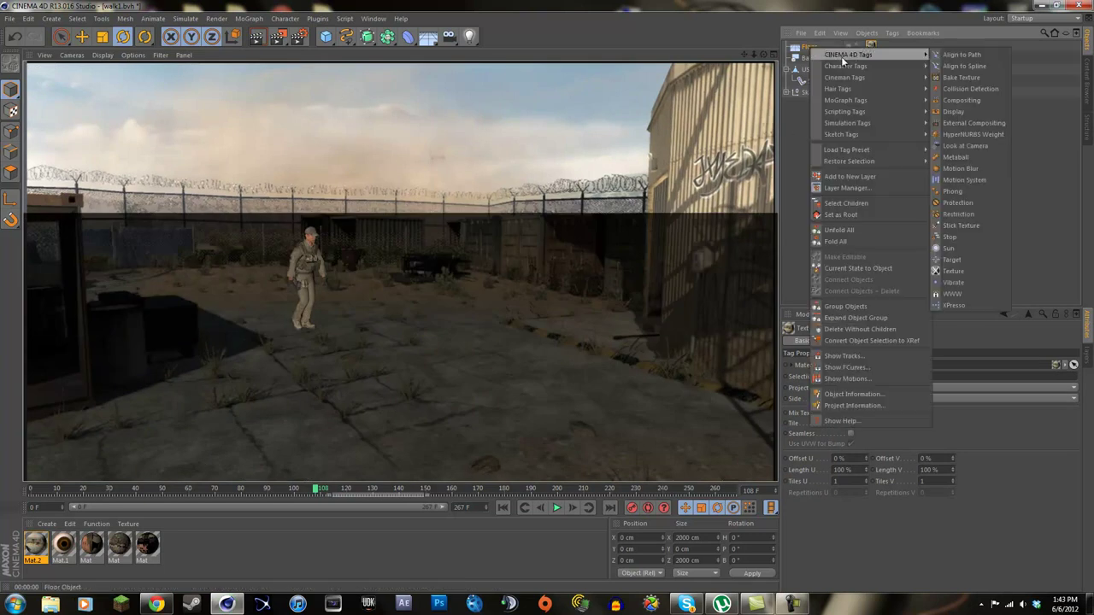
click(962, 100)
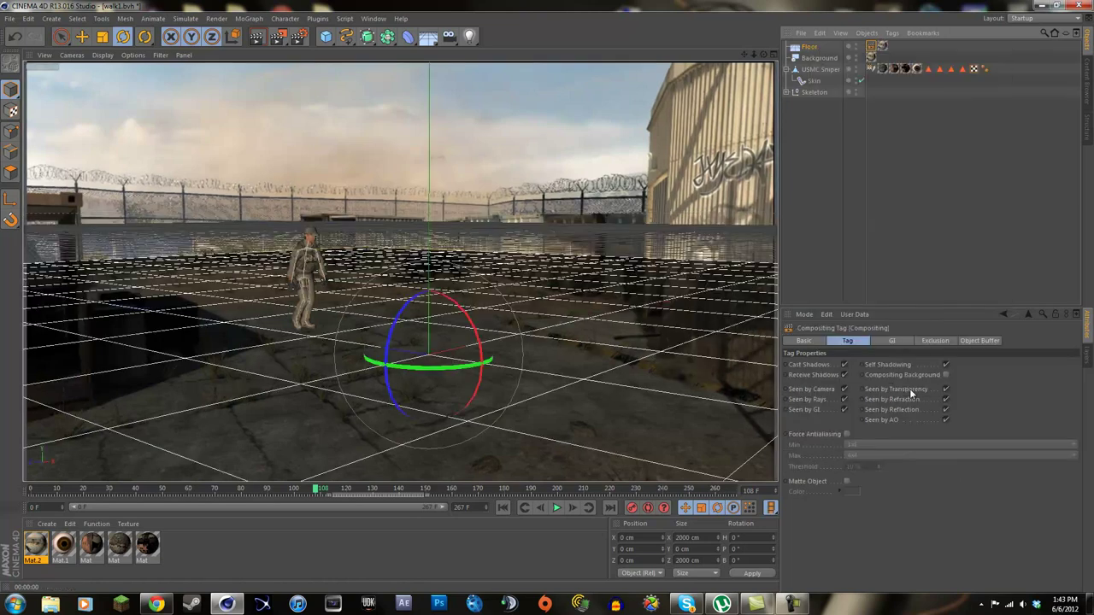
click(945, 376)
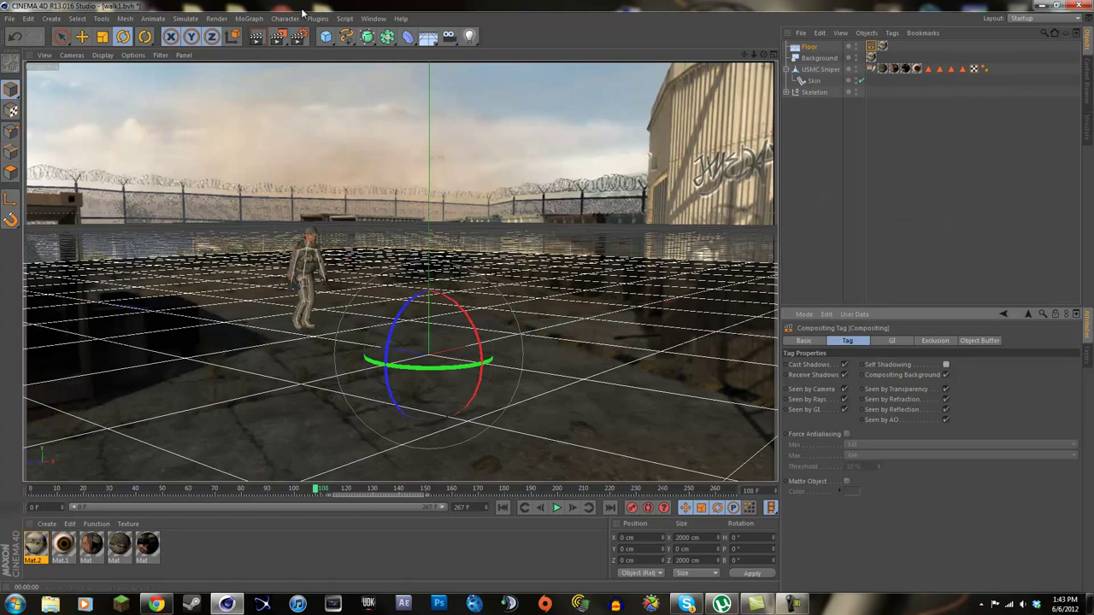
click(258, 38)
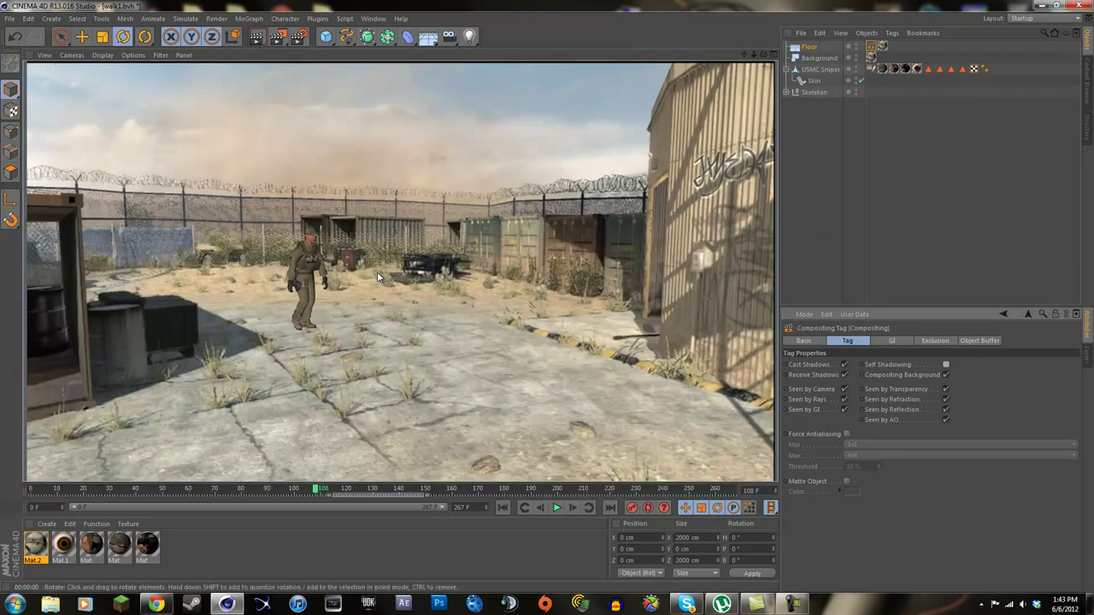
Step: Add a light and move it above the soldier to about X -38, Y 142, Z 45 cm
drag(469, 41, 509, 49)
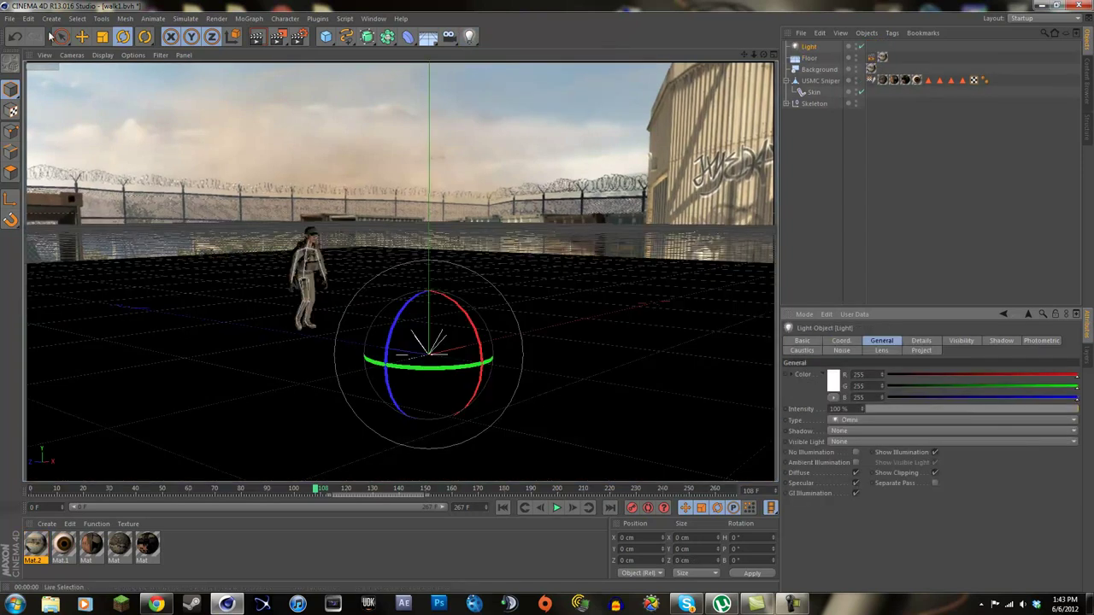
click(81, 36)
drag(428, 248, 547, 301)
drag(363, 176, 261, 152)
drag(323, 72, 547, 300)
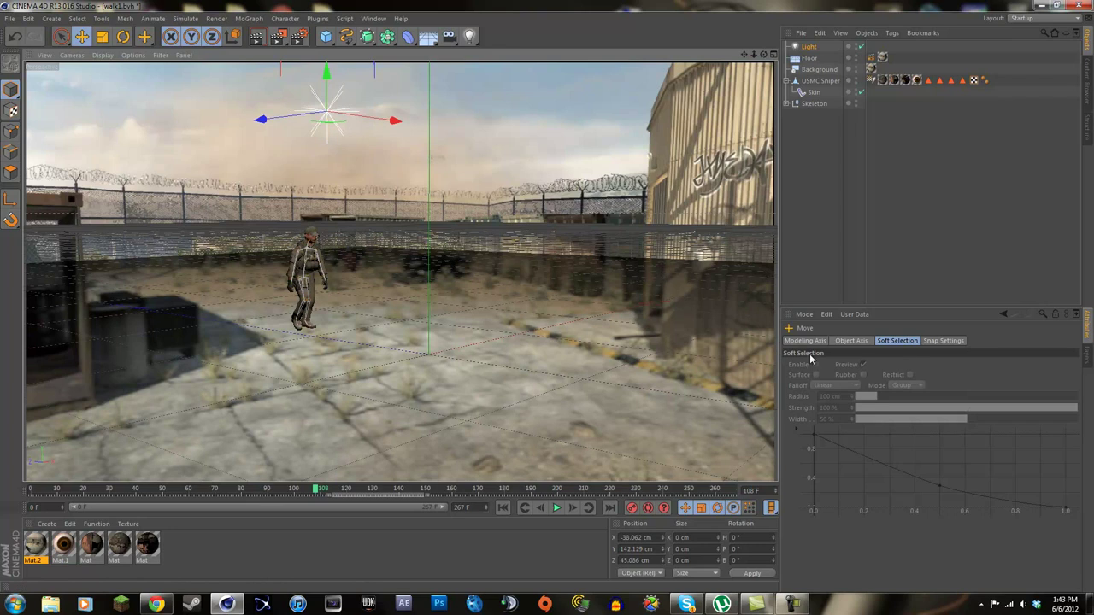
Step: Set the light's shadow to Shadow Maps (Soft) at 87% density and test-render frames 108 and 175
click(809, 47)
click(1001, 341)
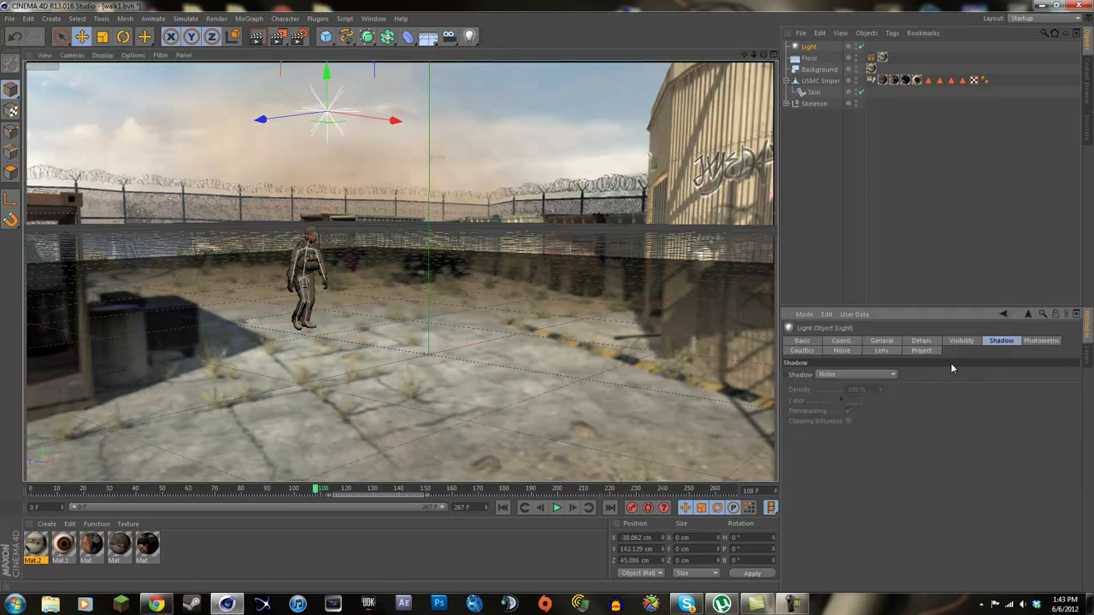
click(850, 373)
click(851, 406)
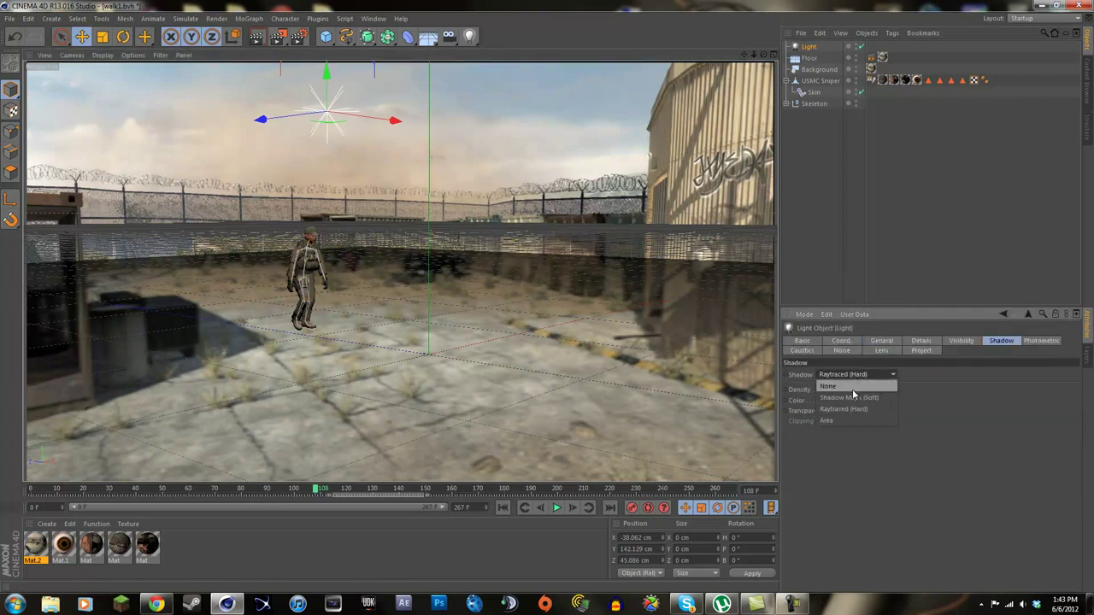
click(854, 376)
click(854, 386)
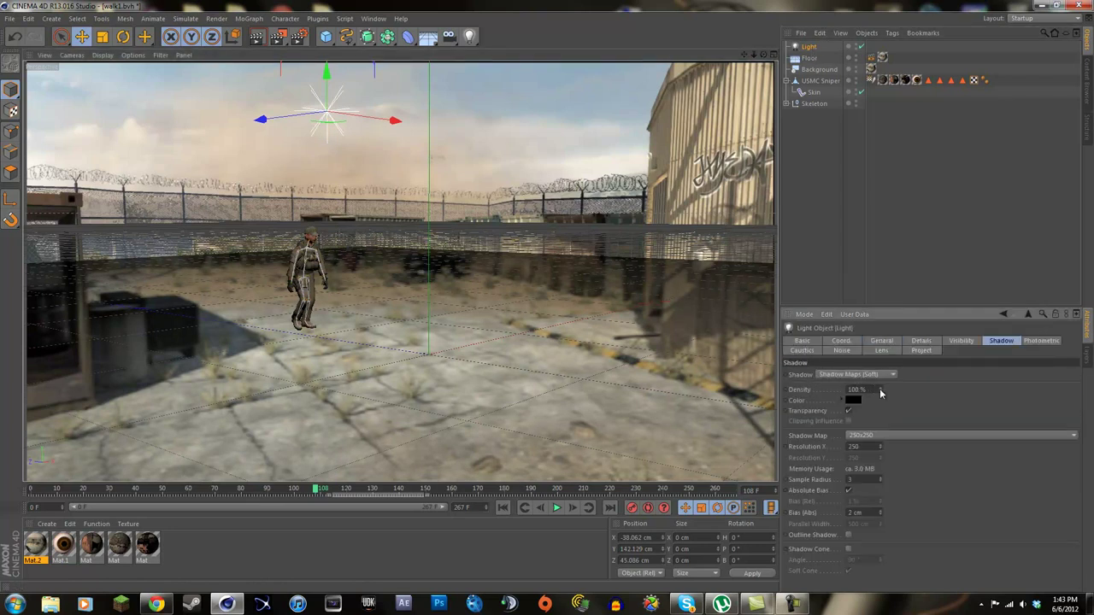
click(257, 36)
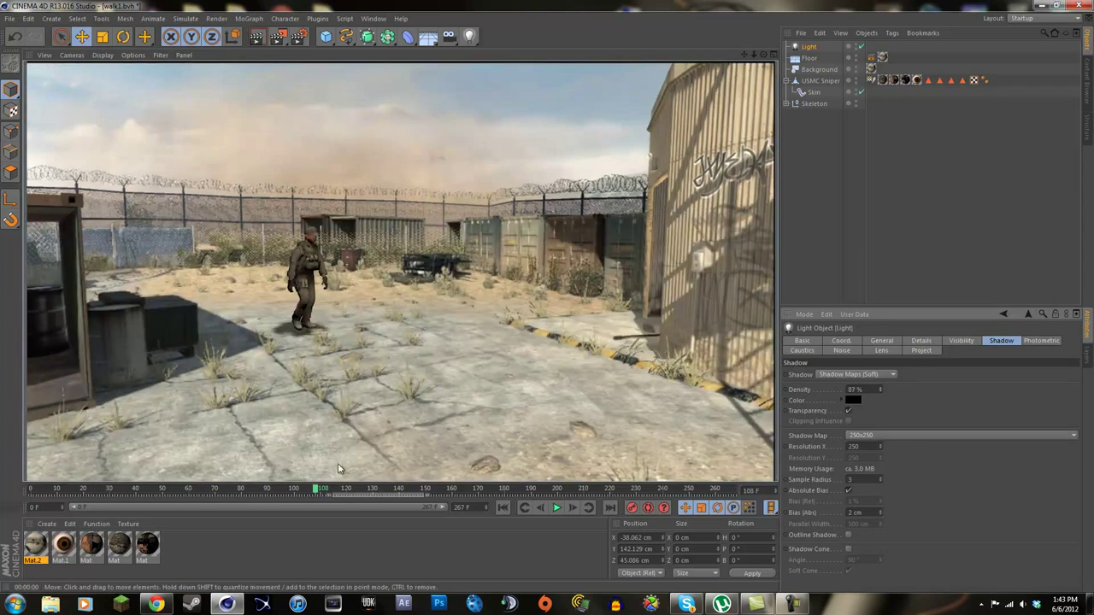
drag(309, 498, 491, 492)
click(260, 36)
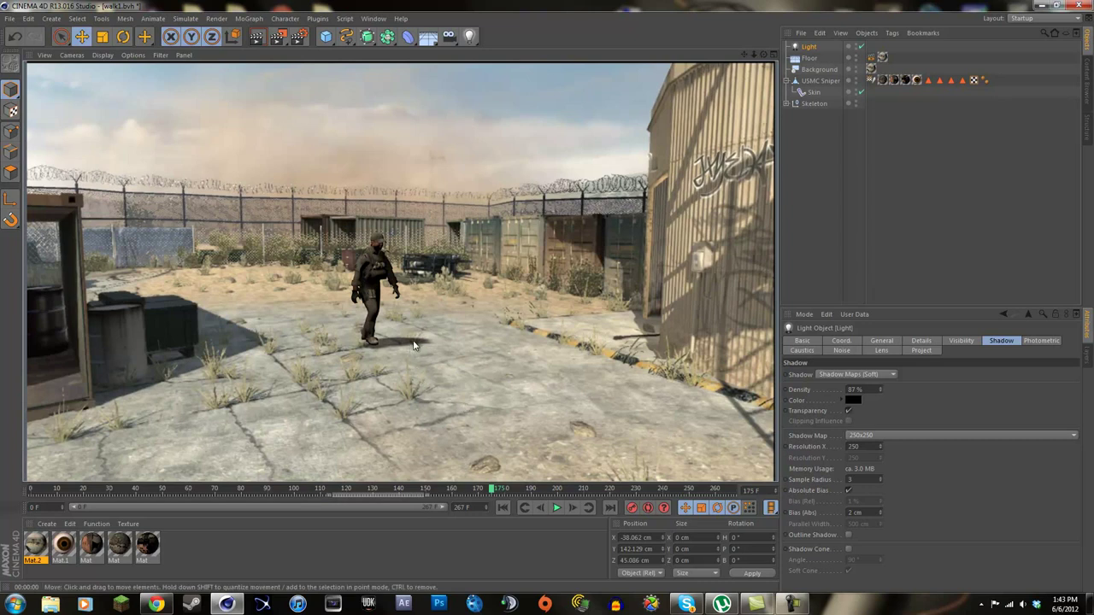
Step: Raise the Floor in the Right view to about Y 1.9 cm so it meets the soldier's feet
middle_click(451, 332)
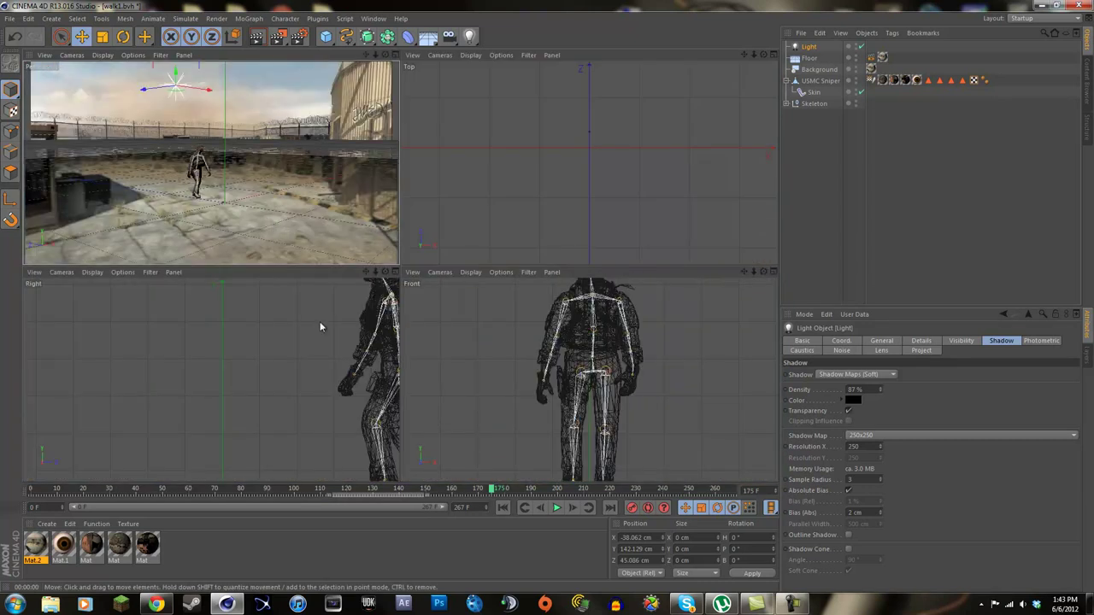
middle_click(394, 222)
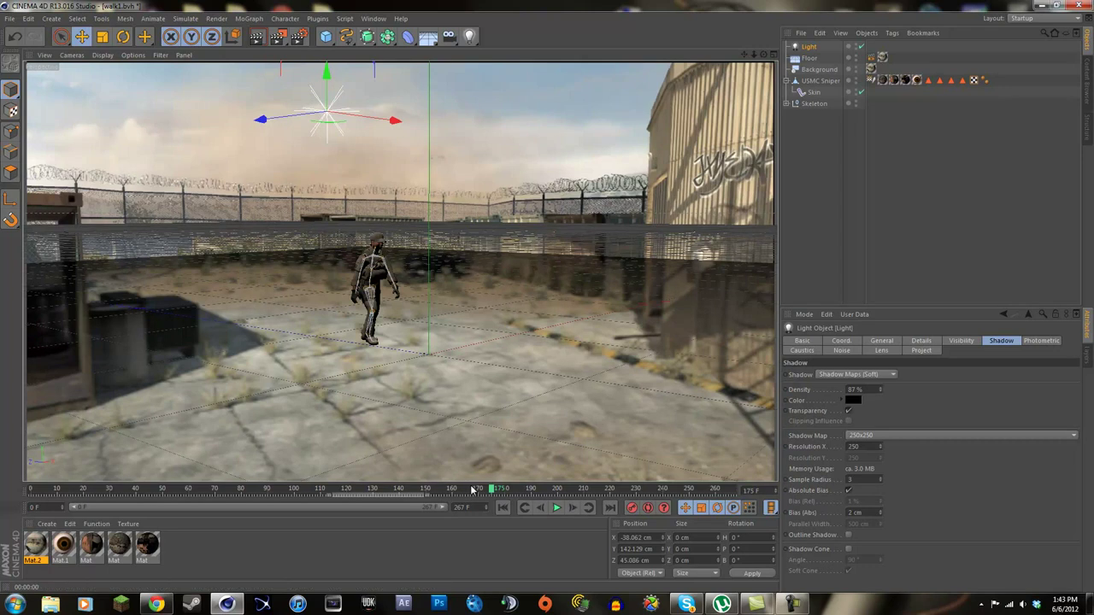
middle_click(476, 313)
scroll(350, 364, down, 4)
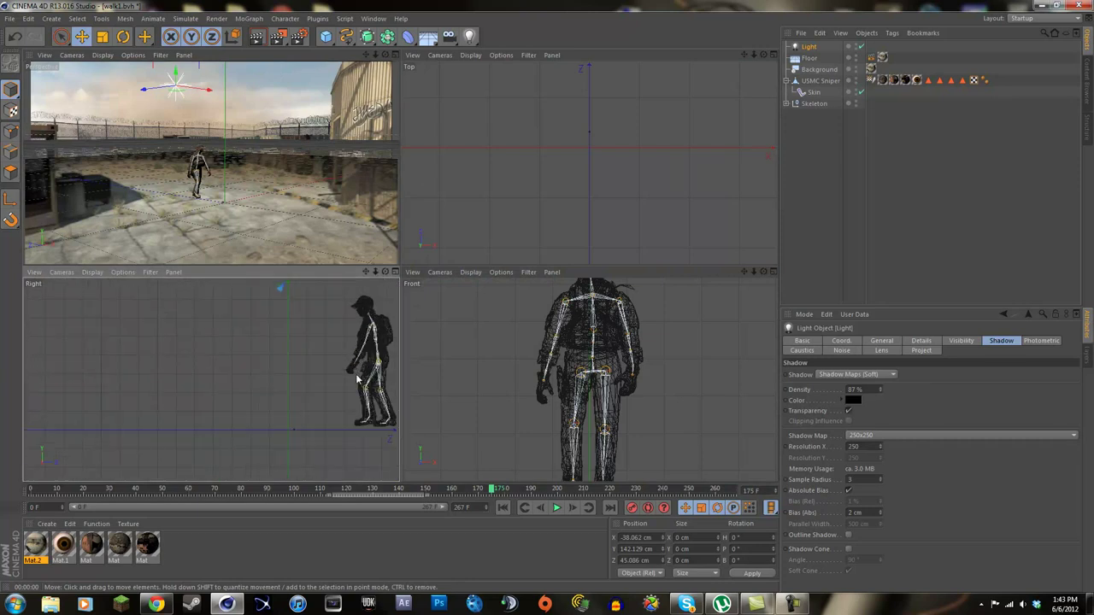
middle_click(357, 379)
middle_click(271, 362)
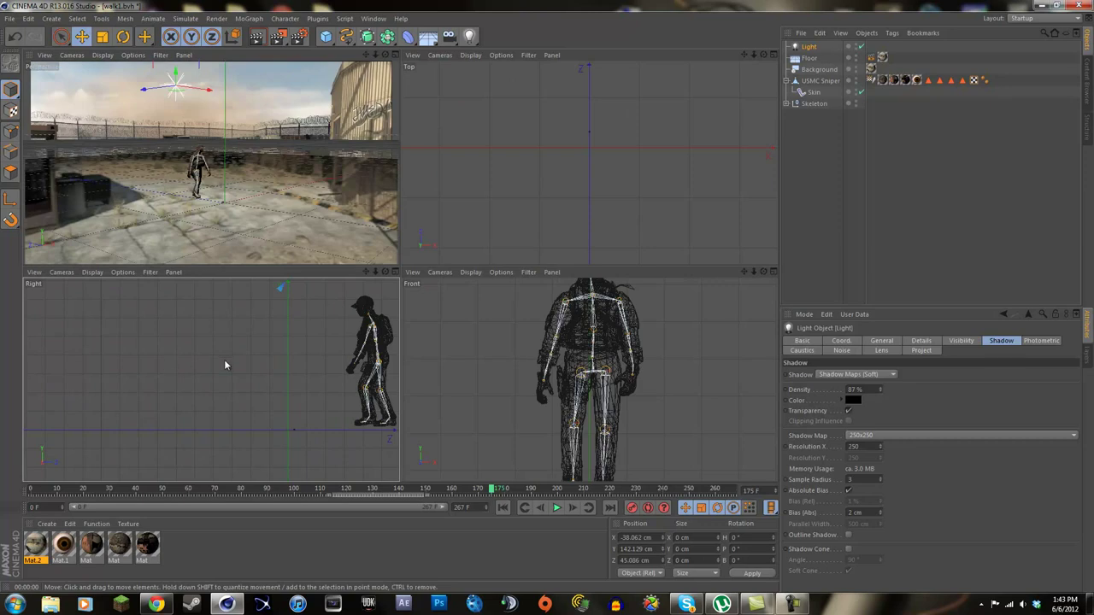
middle_click(228, 366)
drag(744, 53, 385, 54)
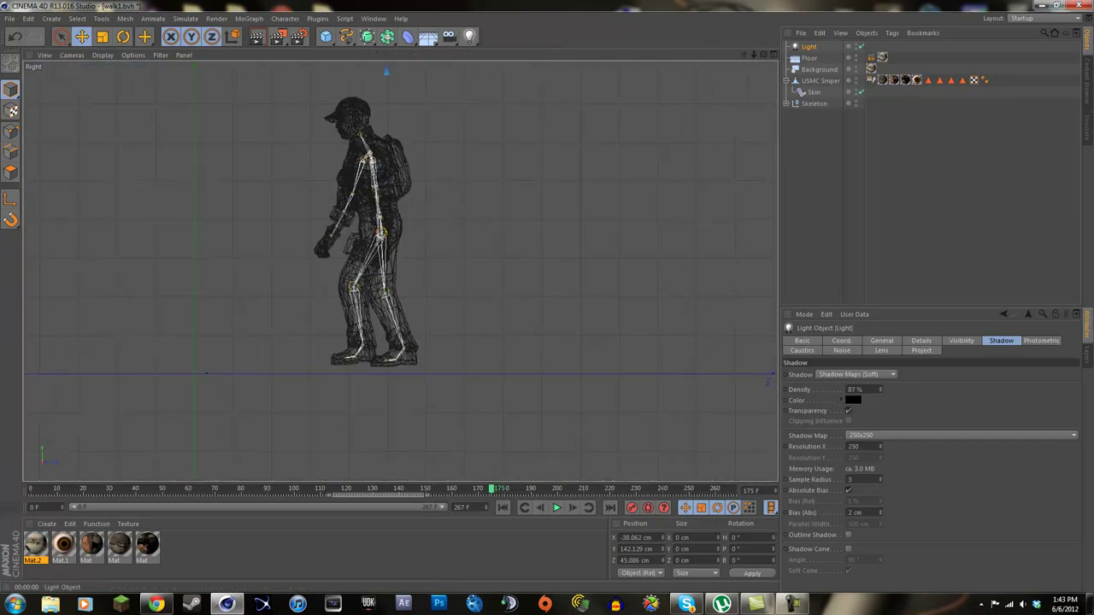
click(809, 58)
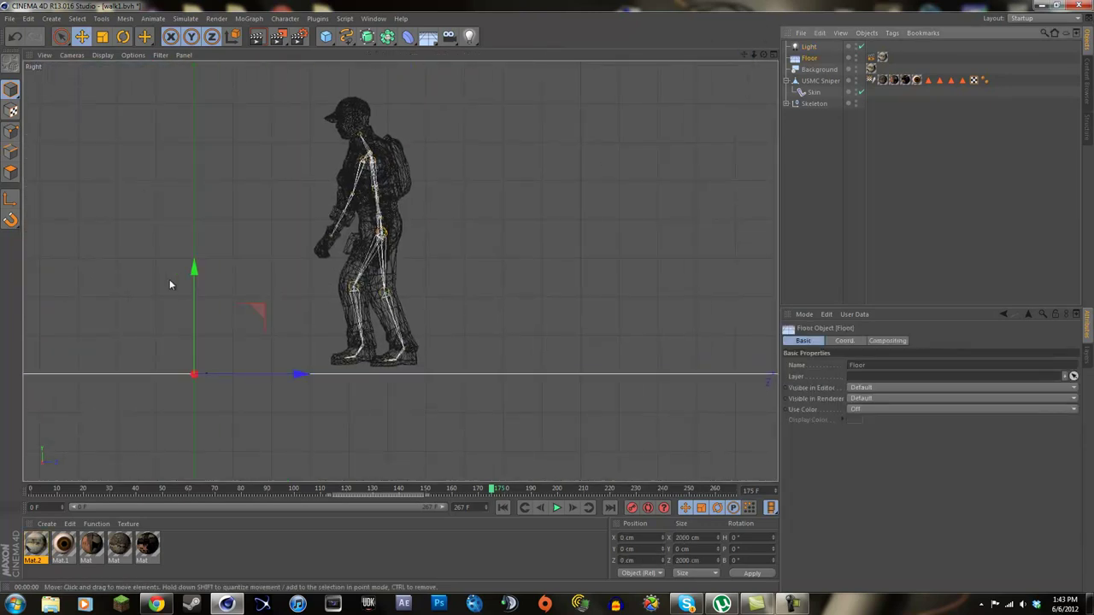
drag(191, 273, 193, 265)
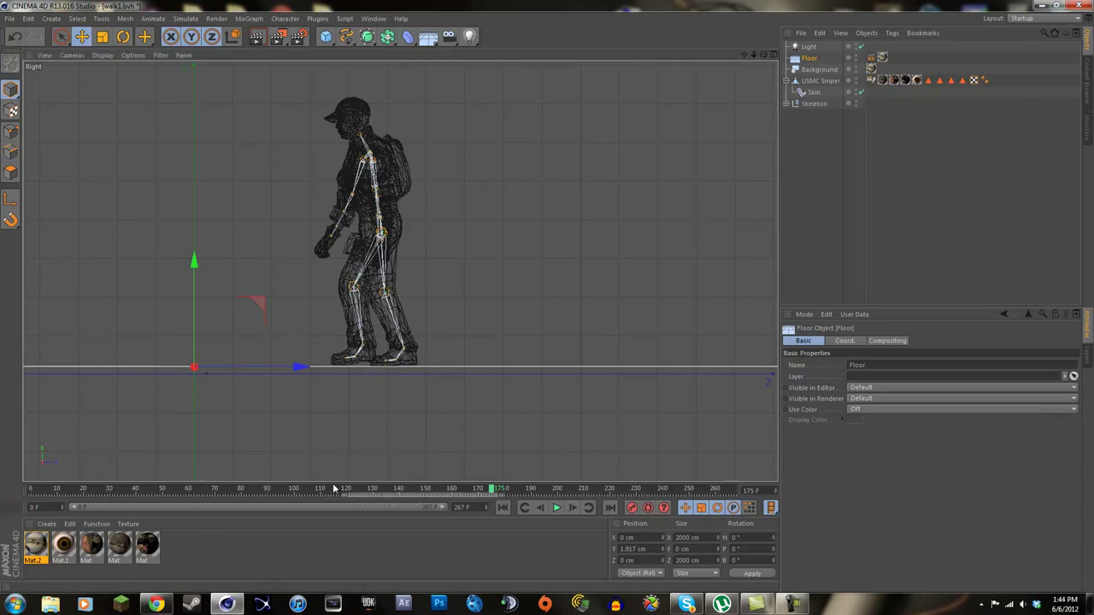
Step: Tilt the Floor to a pitch of about 2.2° to meet the soldier's feet at frame 3
scroll(466, 442, down, 2)
key(F8)
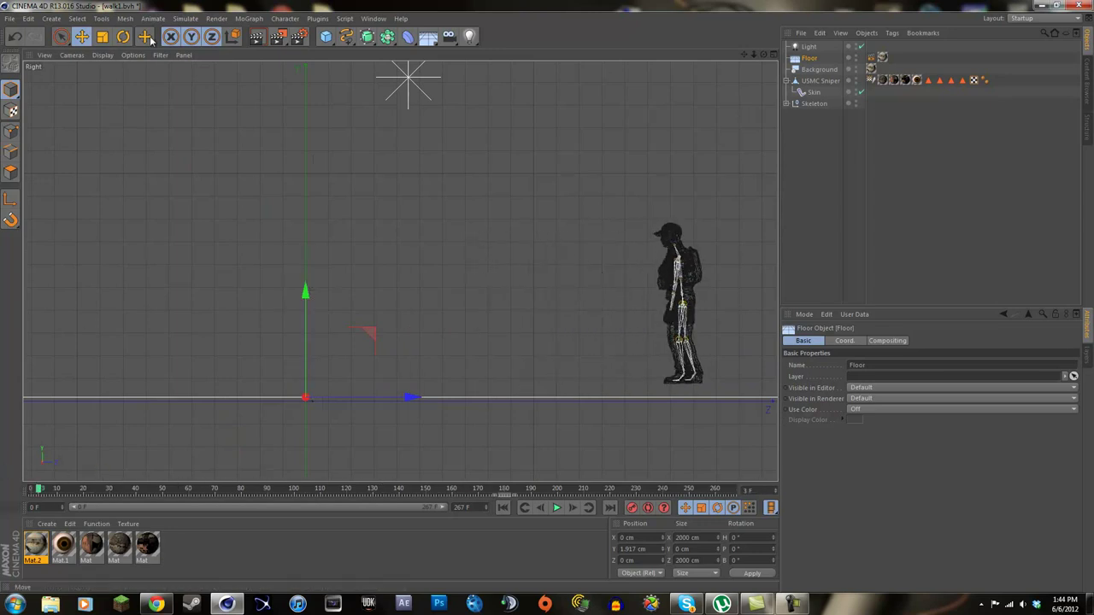
key(r)
mouse_move(361, 365)
mouse_down()
mouse_move(358, 351)
mouse_move(356, 372)
mouse_up()
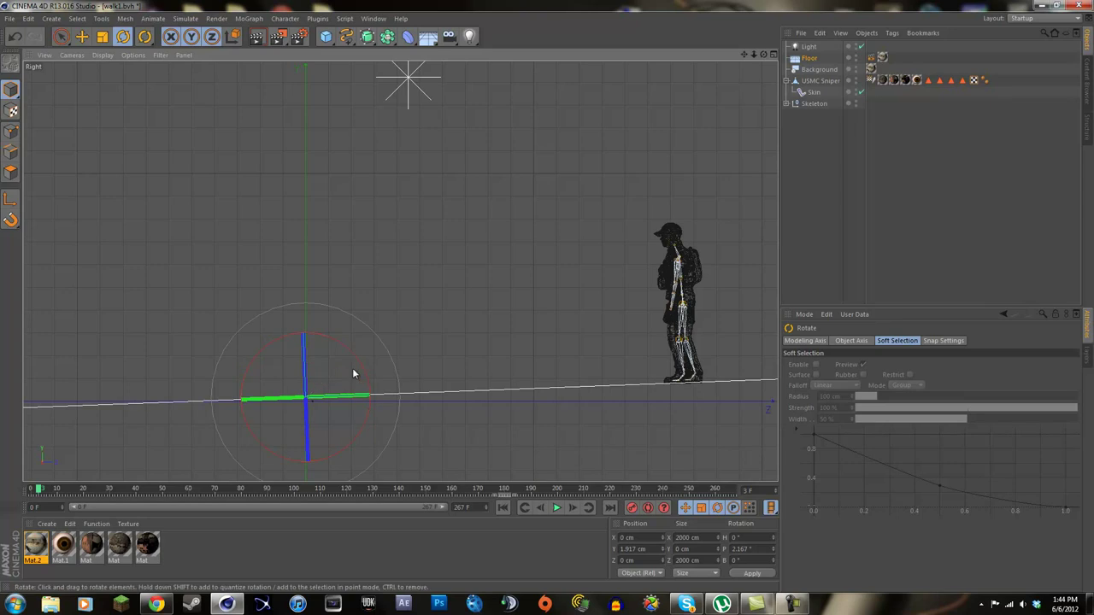
Step: Lower the Floor in the Right view to about Y -0.3 cm to meet the soldier's feet at frame 218
click(342, 494)
drag(329, 494, 605, 500)
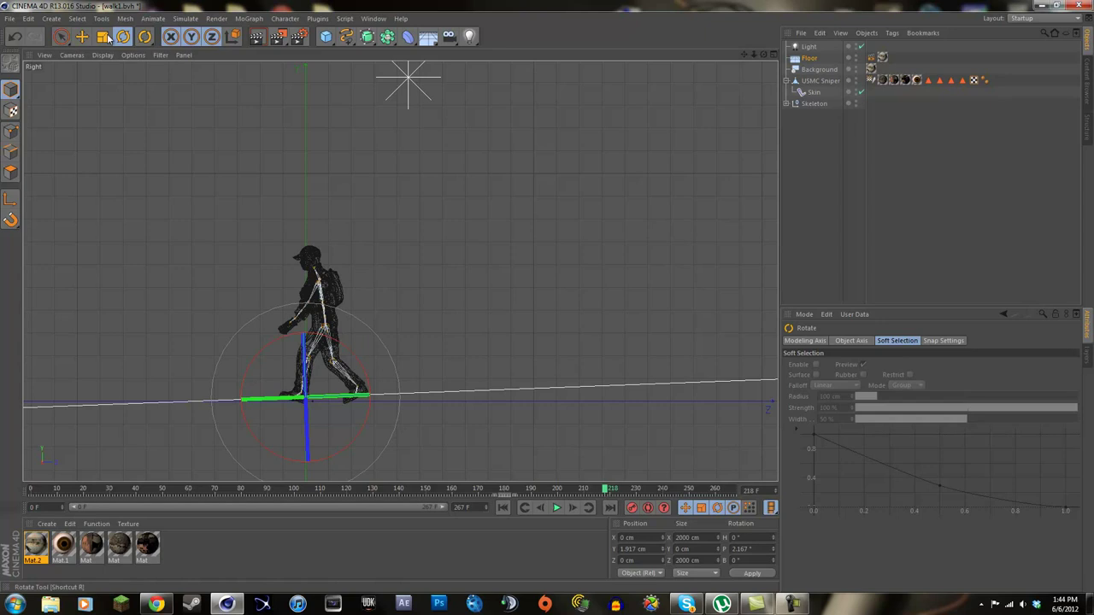
key(e)
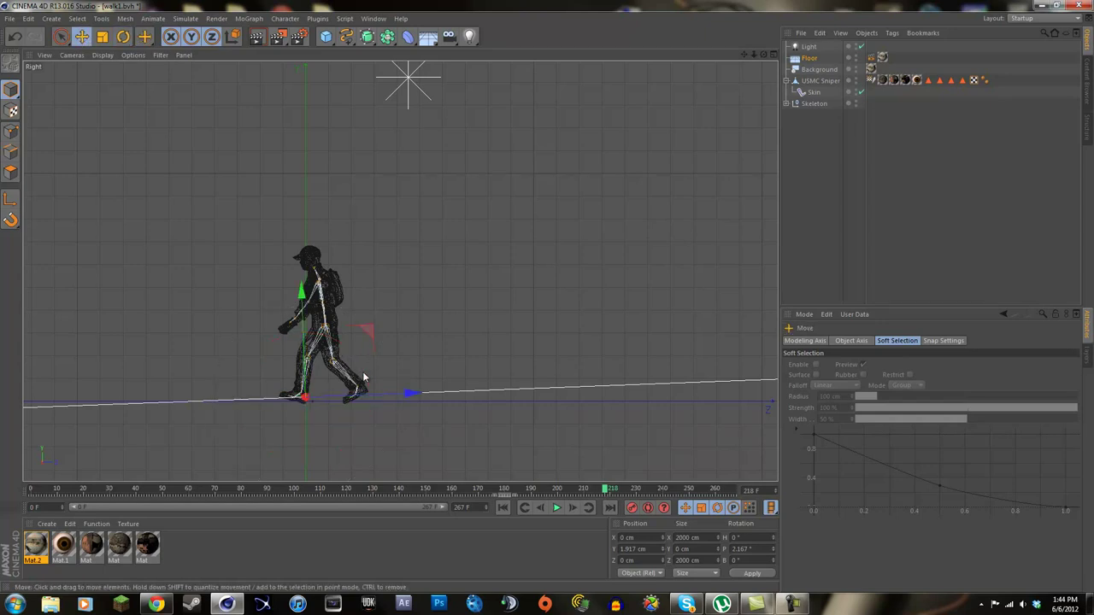
drag(305, 315, 305, 316)
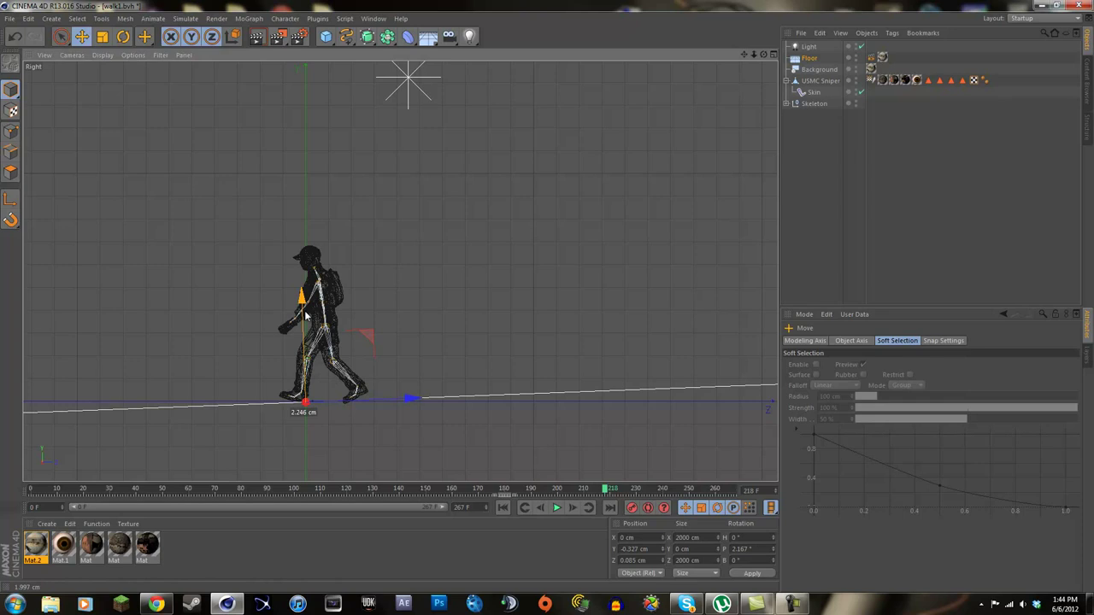
Step: Check the floor contact along the walk and test-render frame 203 in the perspective view
click(126, 490)
drag(124, 490, 567, 479)
middle_click(142, 73)
middle_click(142, 73)
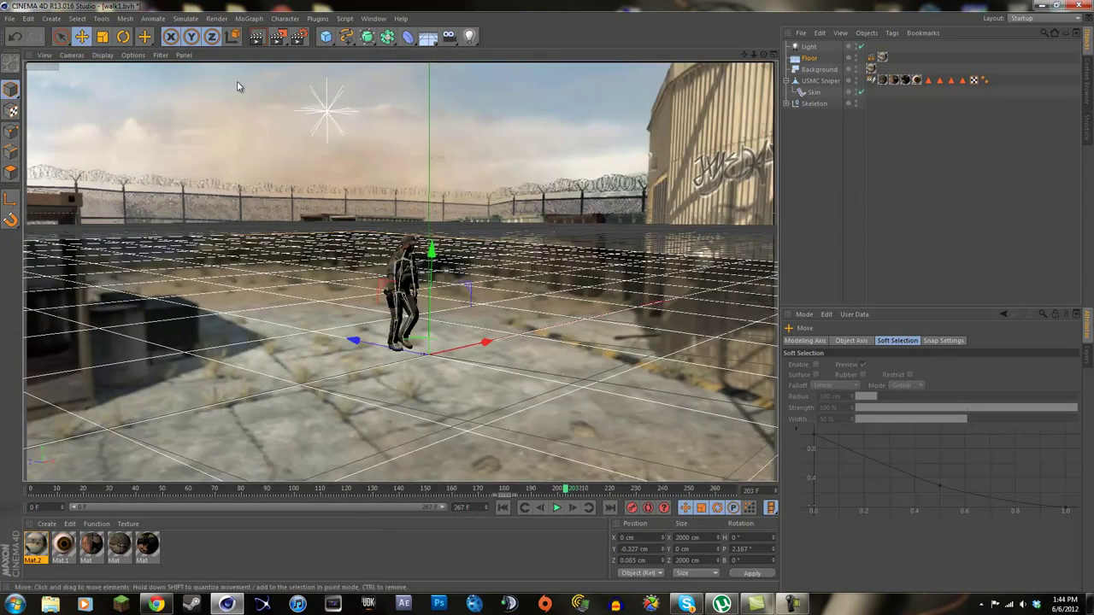
click(256, 36)
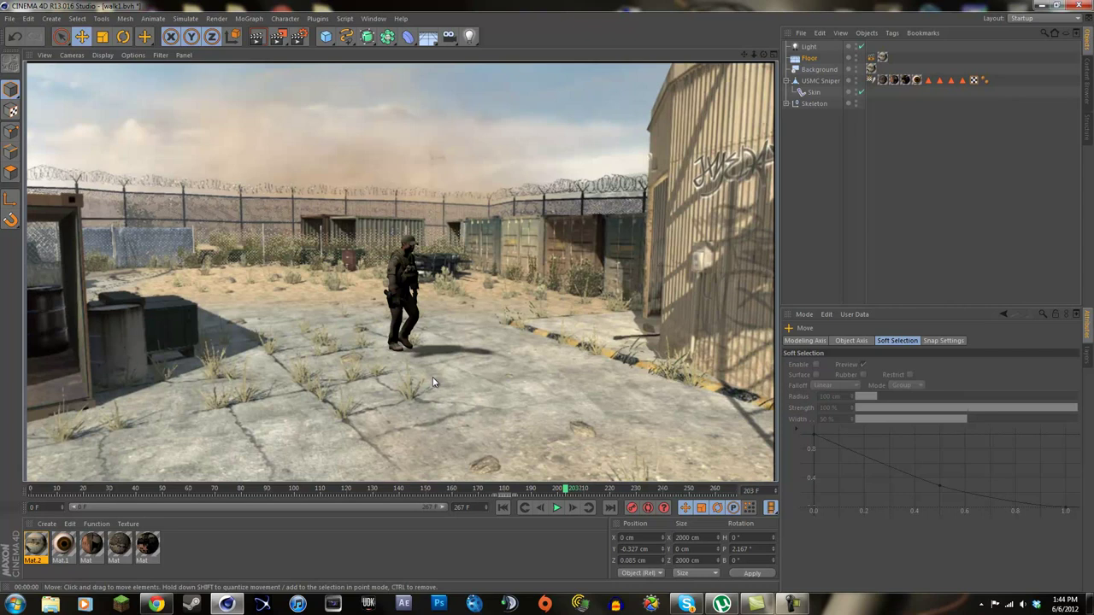
click(432, 342)
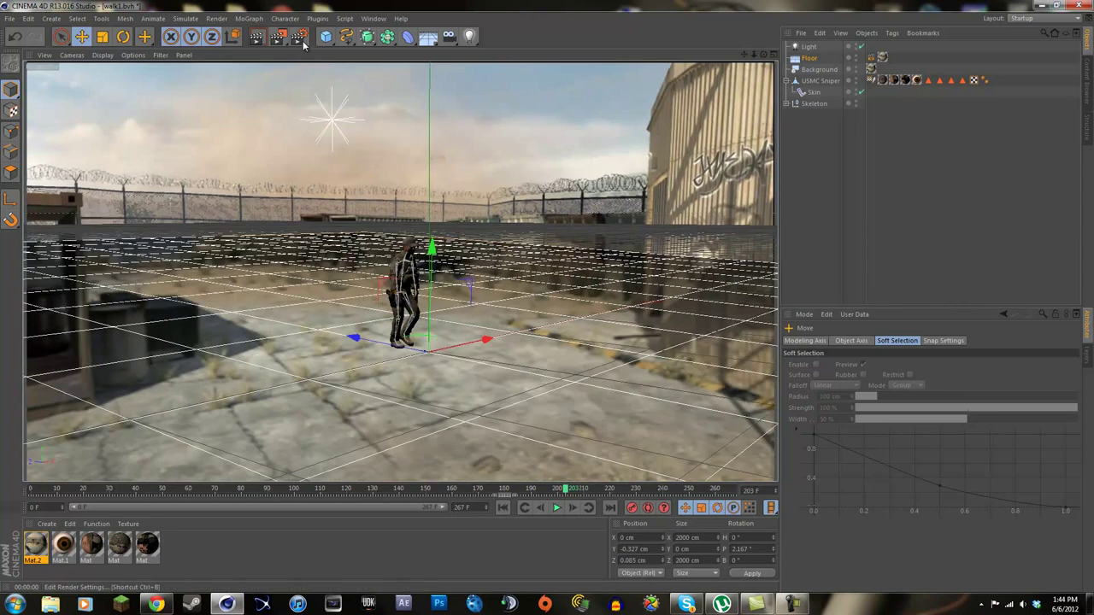
Step: Add Ambient Occlusion to the render settings with 10 cm minimum ray length and 10% contrast, and test-render the view
click(300, 40)
click(77, 210)
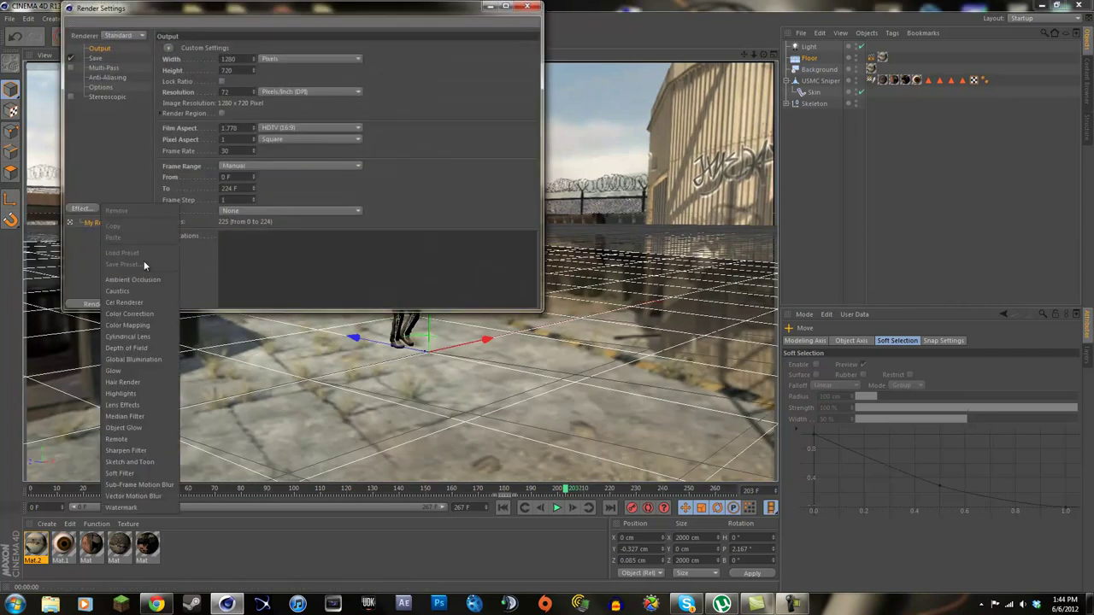
click(132, 279)
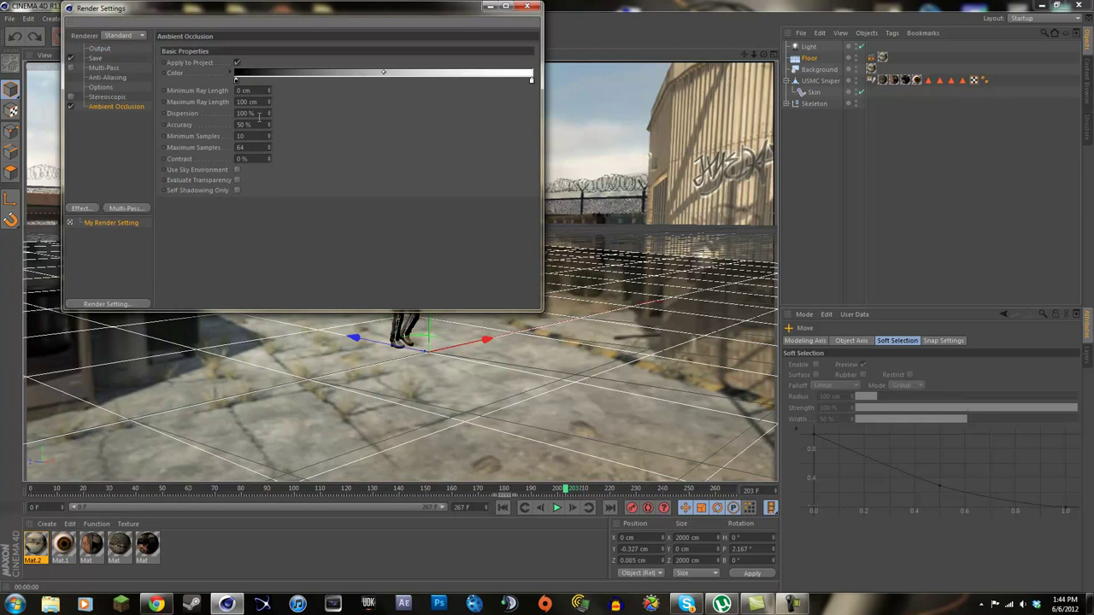
click(255, 90)
text(10)
key(Return)
click(257, 158)
text(10)
key(Return)
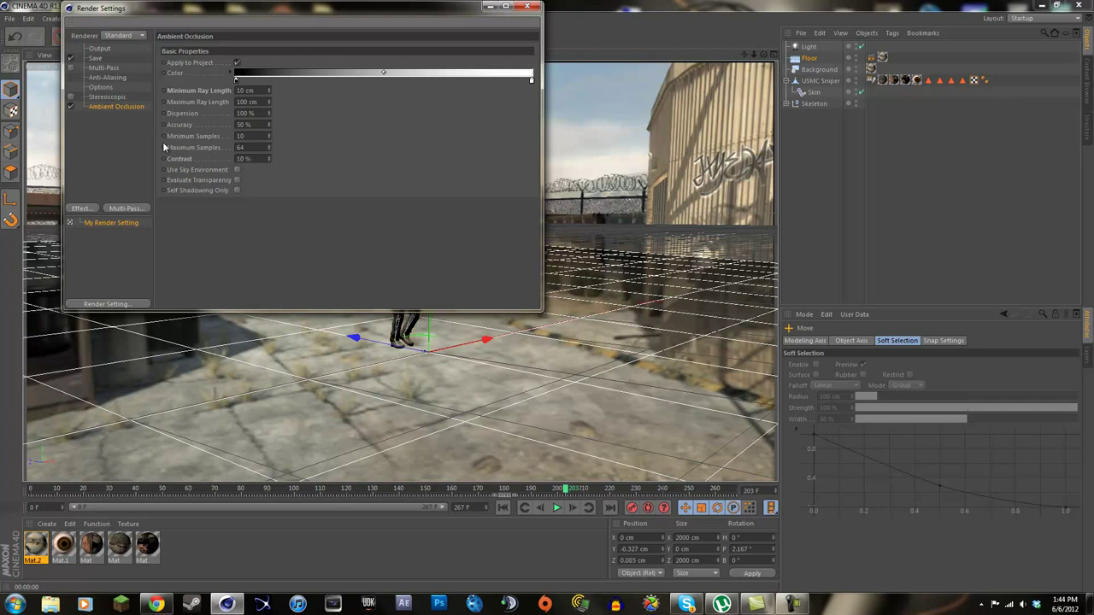
click(527, 6)
click(259, 40)
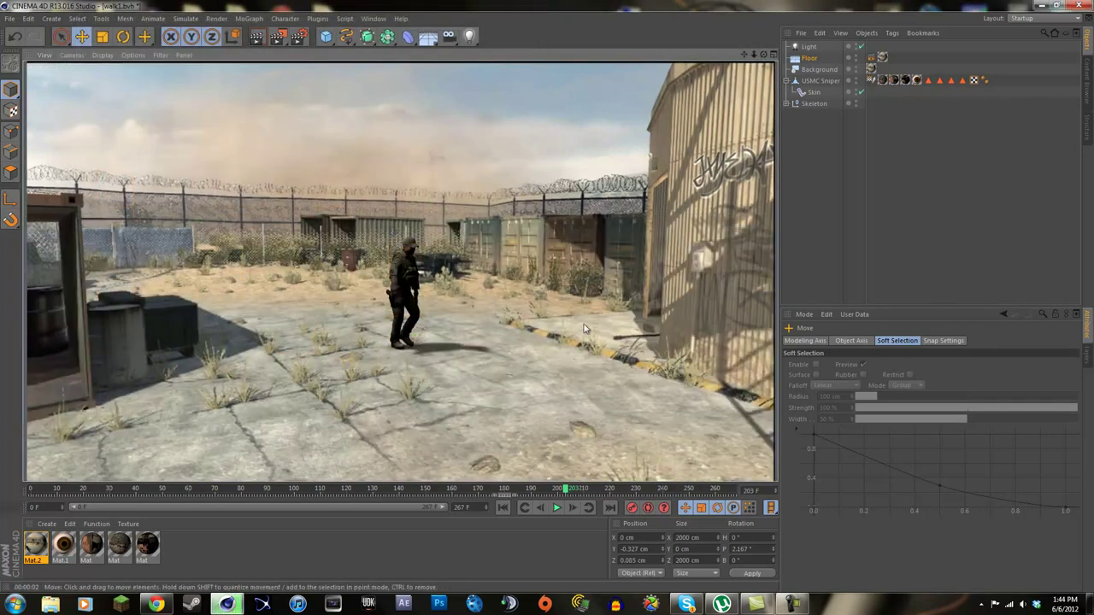
Step: Delete the Light and test-render the scene at frame 203 without it
click(812, 47)
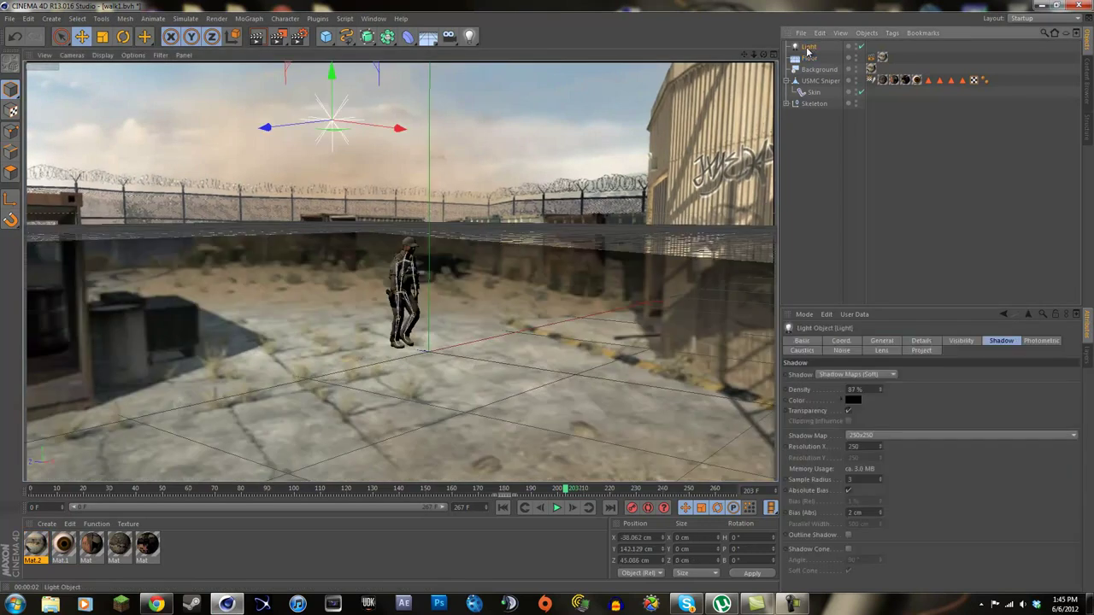
key(Delete)
click(256, 39)
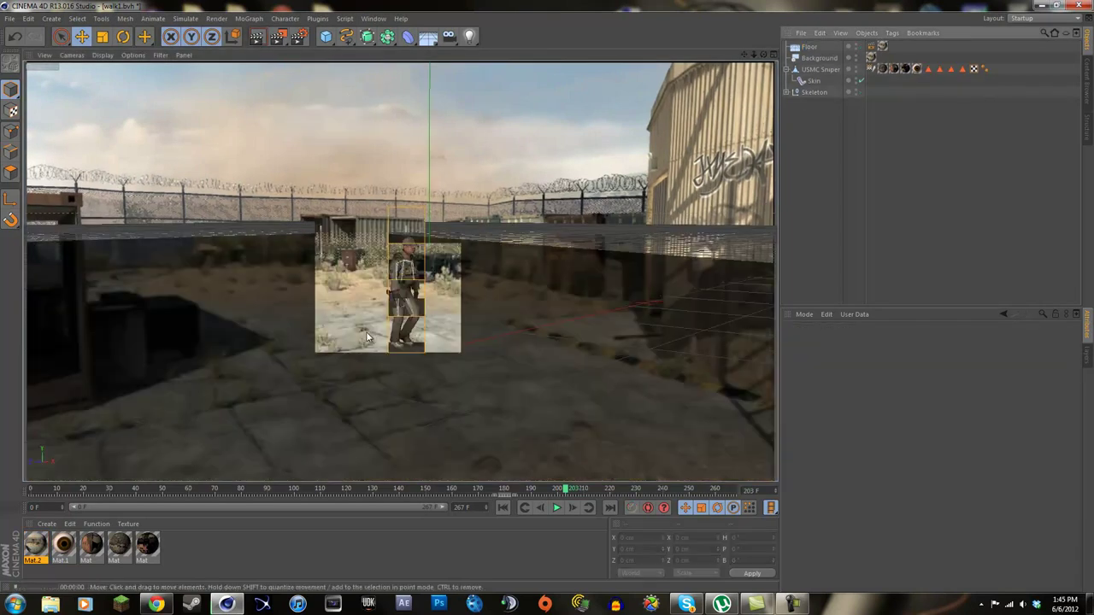
click(408, 286)
click(256, 36)
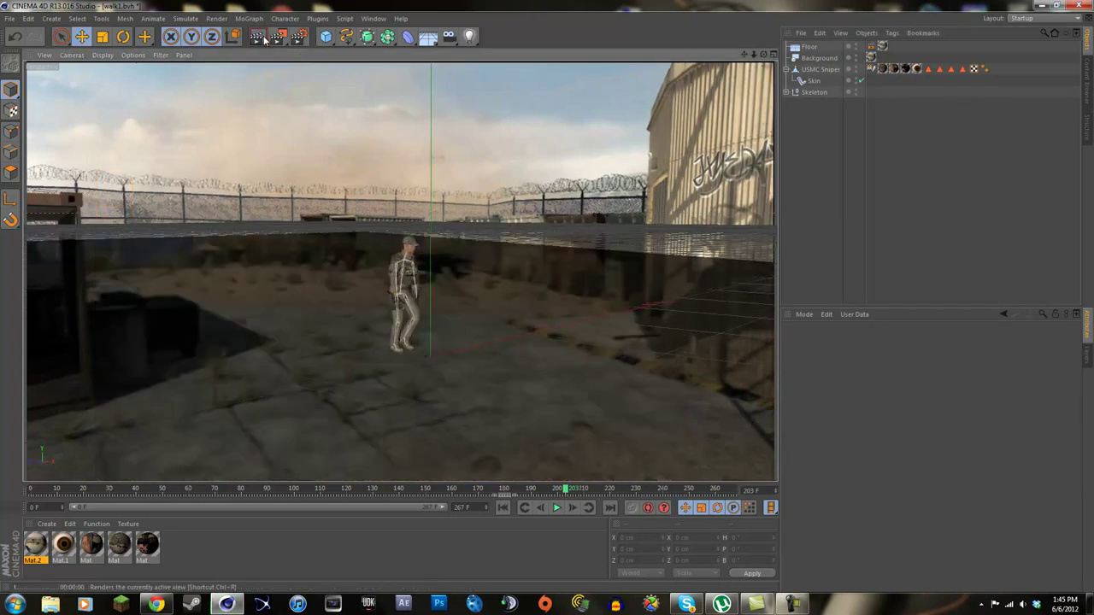